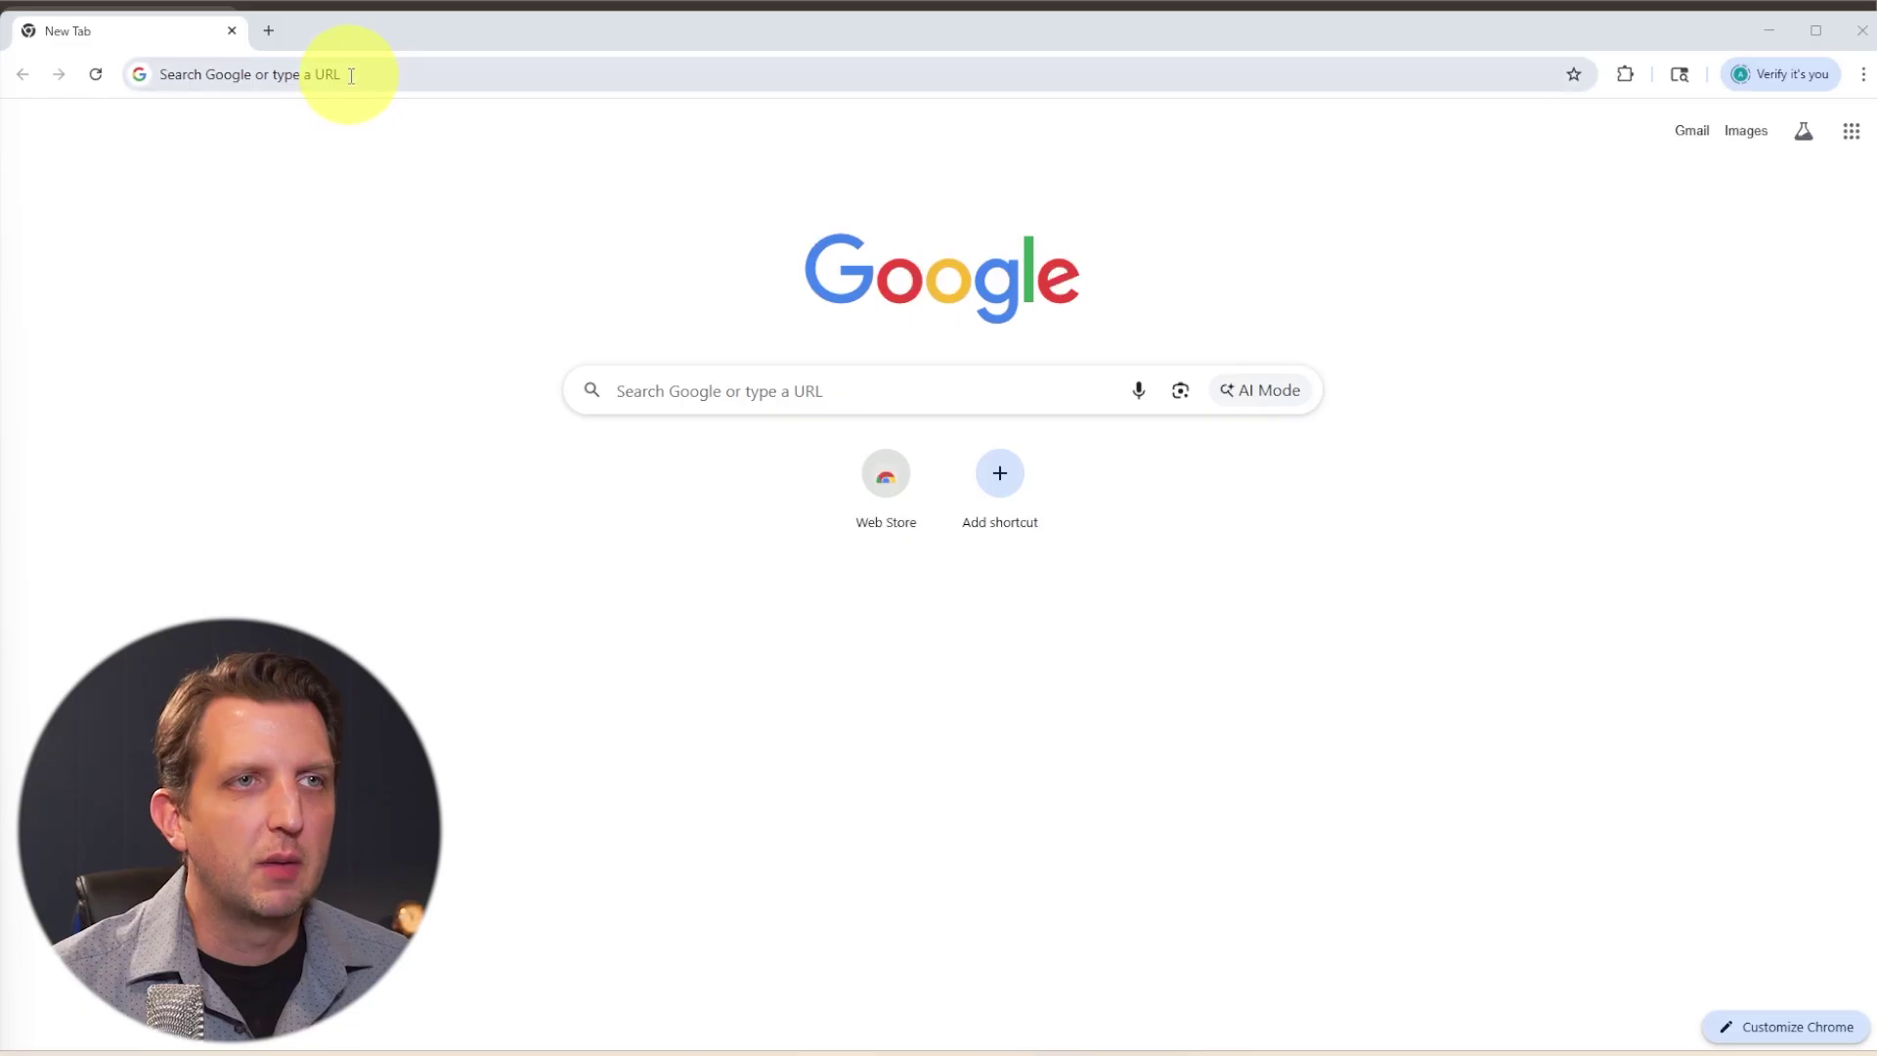
Start entering workspace.google.com in the Chrome address bar
{"action": "left_click", "coordinate": [352, 76]}
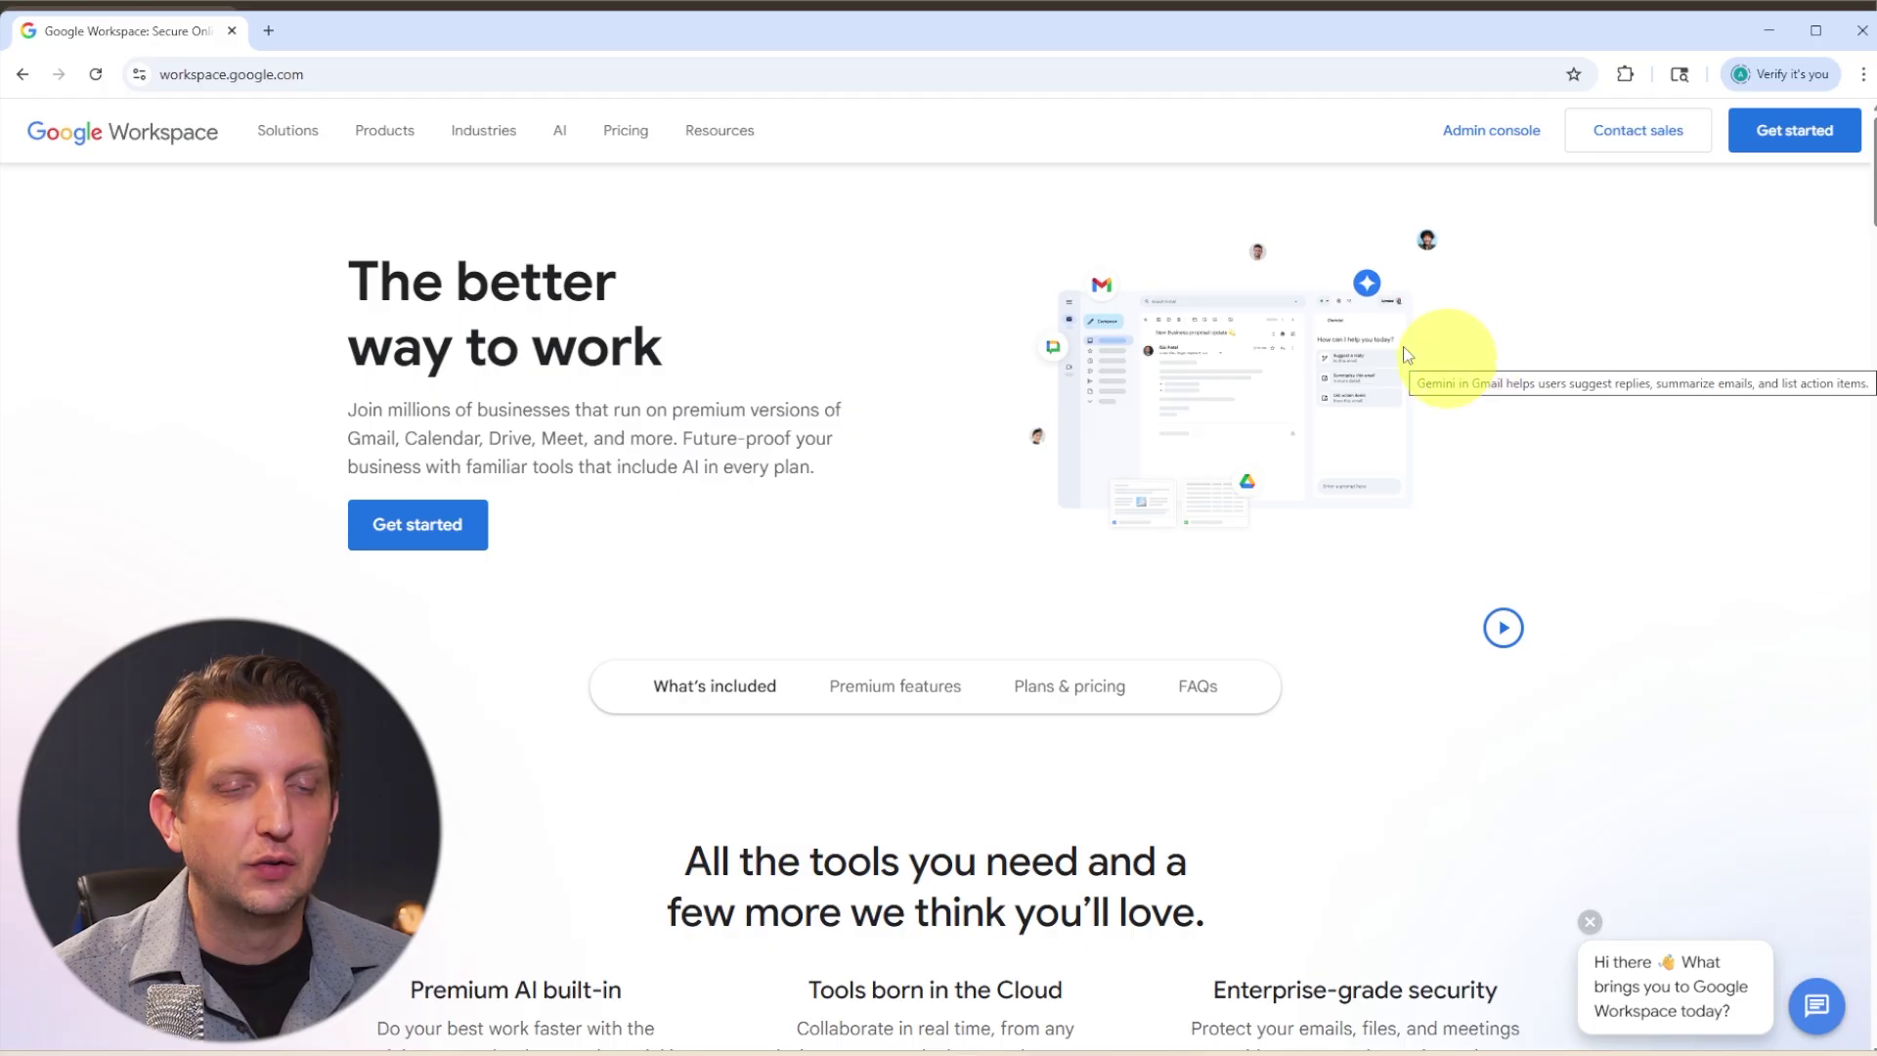
Scroll down the Workspace homepage to the Starter $7, Standard $14, Plus $22 and Enterprise plans
{"action": "scroll", "coordinate": [1365, 344], "scroll_direction": "down", "scroll_amount": 10}
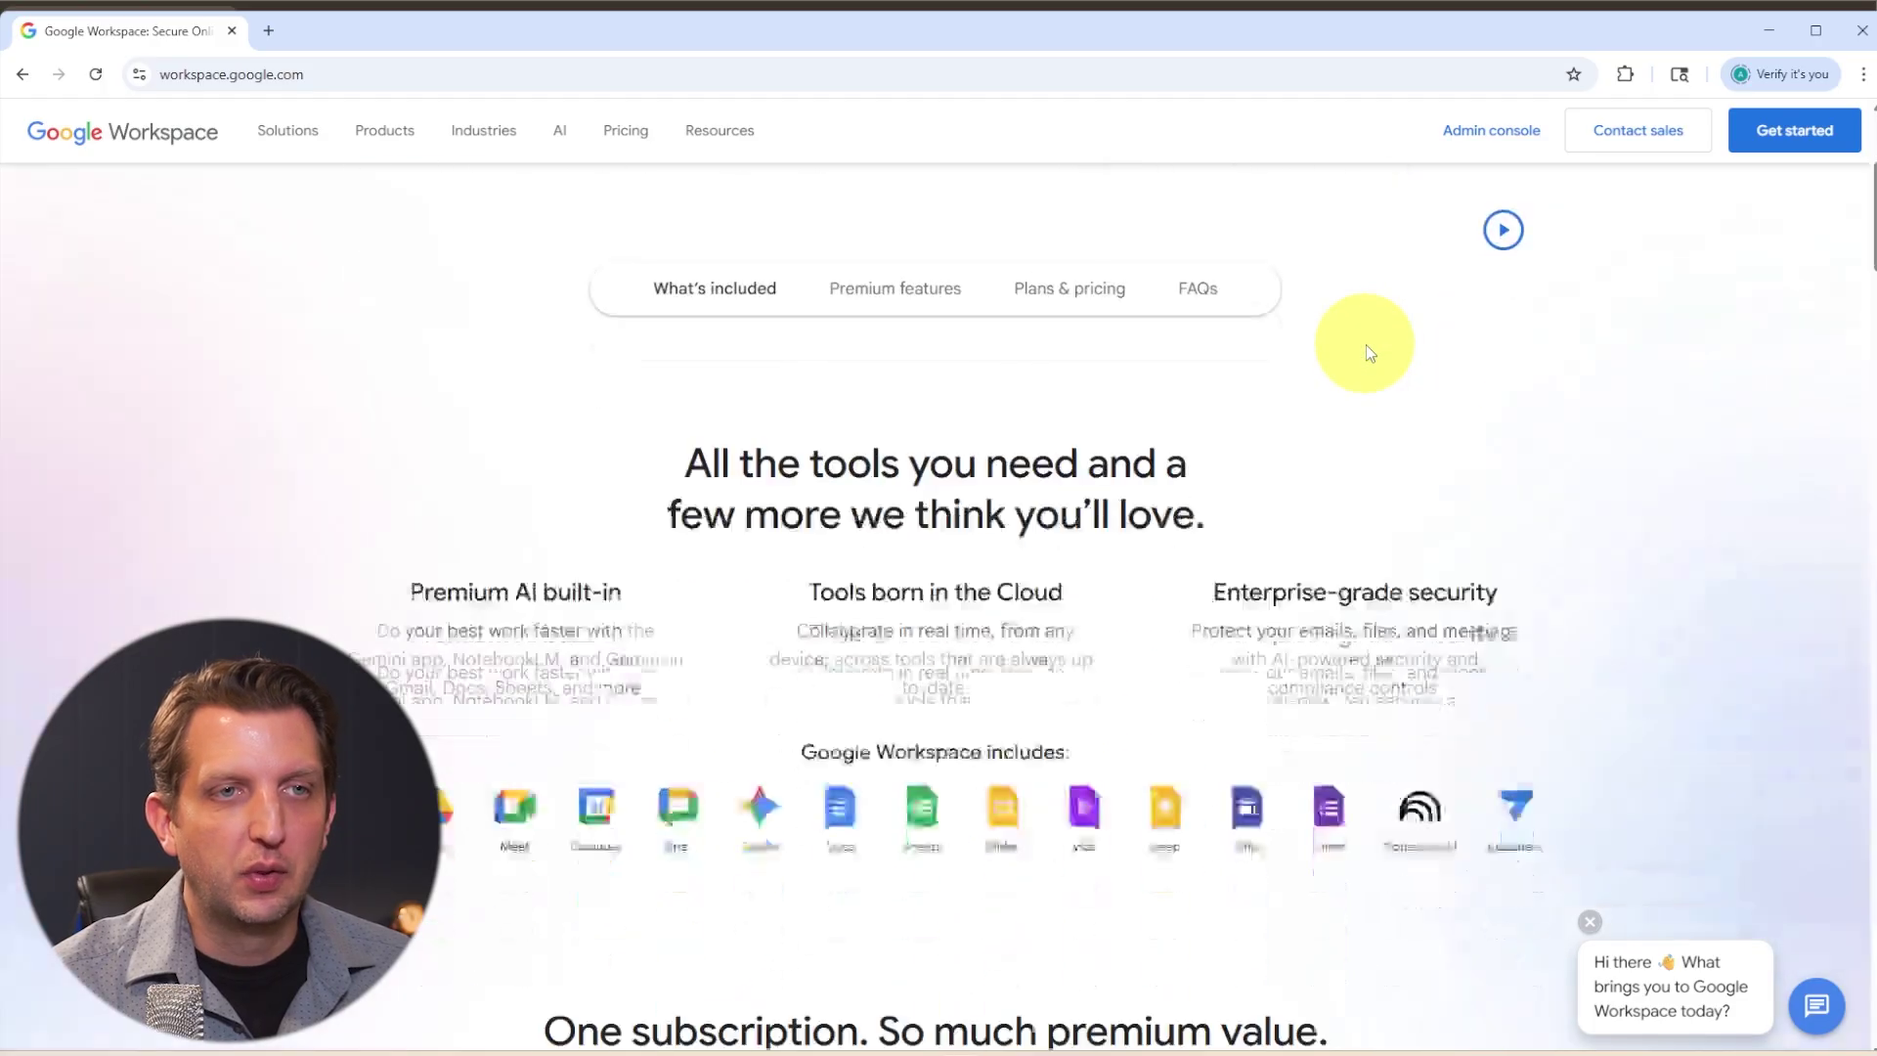
{"action": "scroll", "coordinate": [1365, 344], "scroll_direction": "down", "scroll_amount": 3}
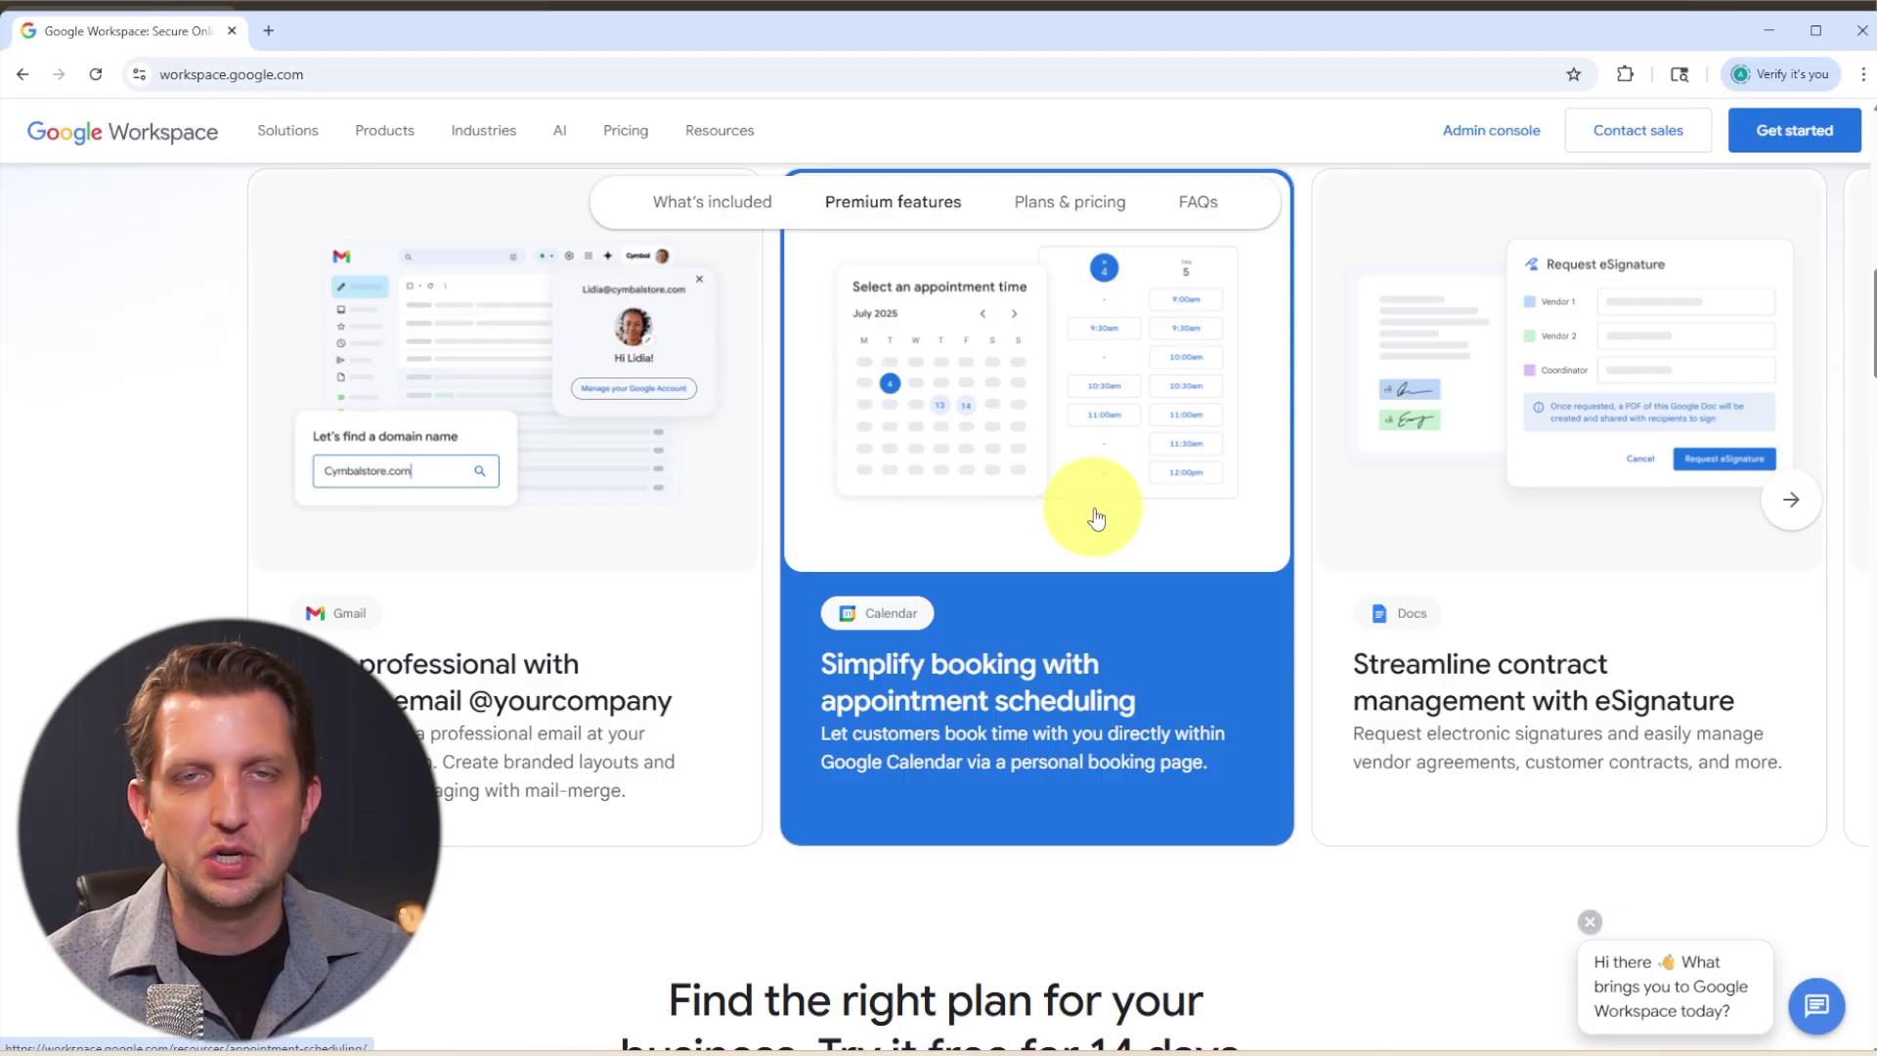
{"action": "scroll", "coordinate": [1096, 519], "scroll_direction": "down", "scroll_amount": 7}
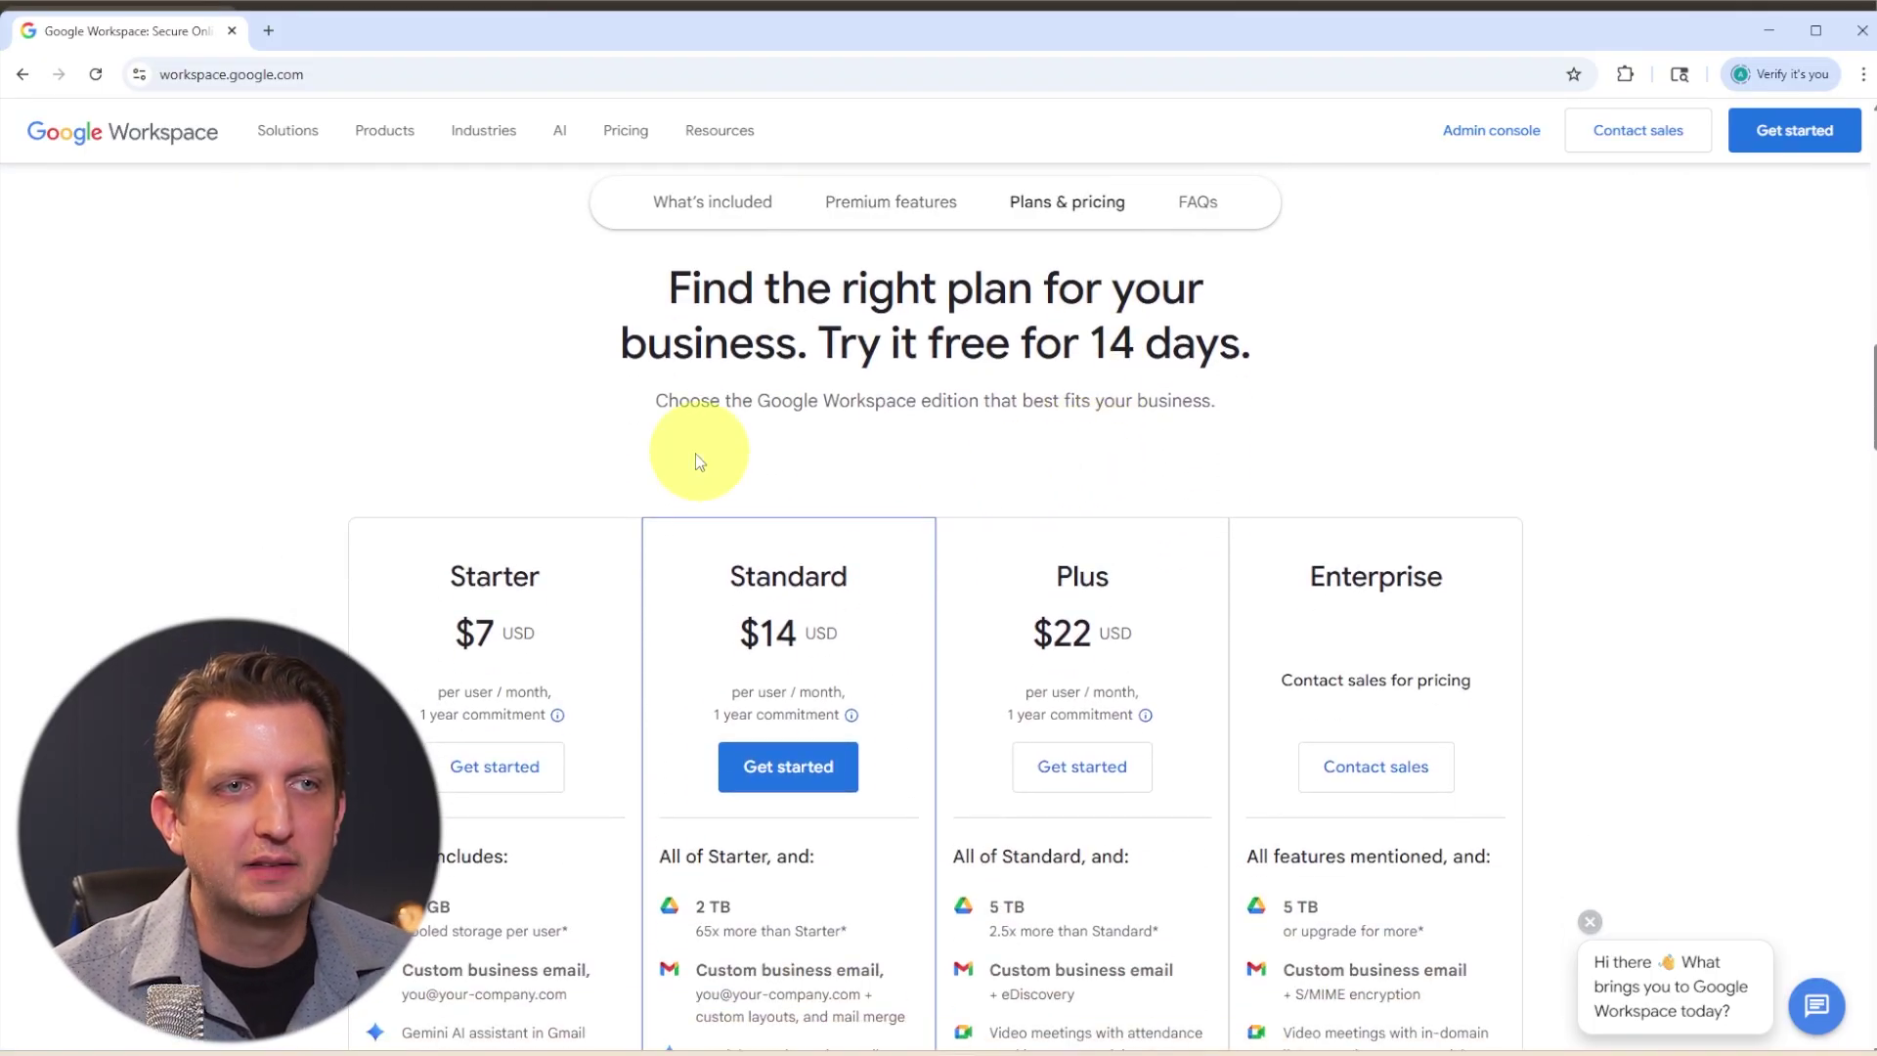
{"action": "scroll", "coordinate": [1362, 782], "scroll_direction": "down", "scroll_amount": 2}
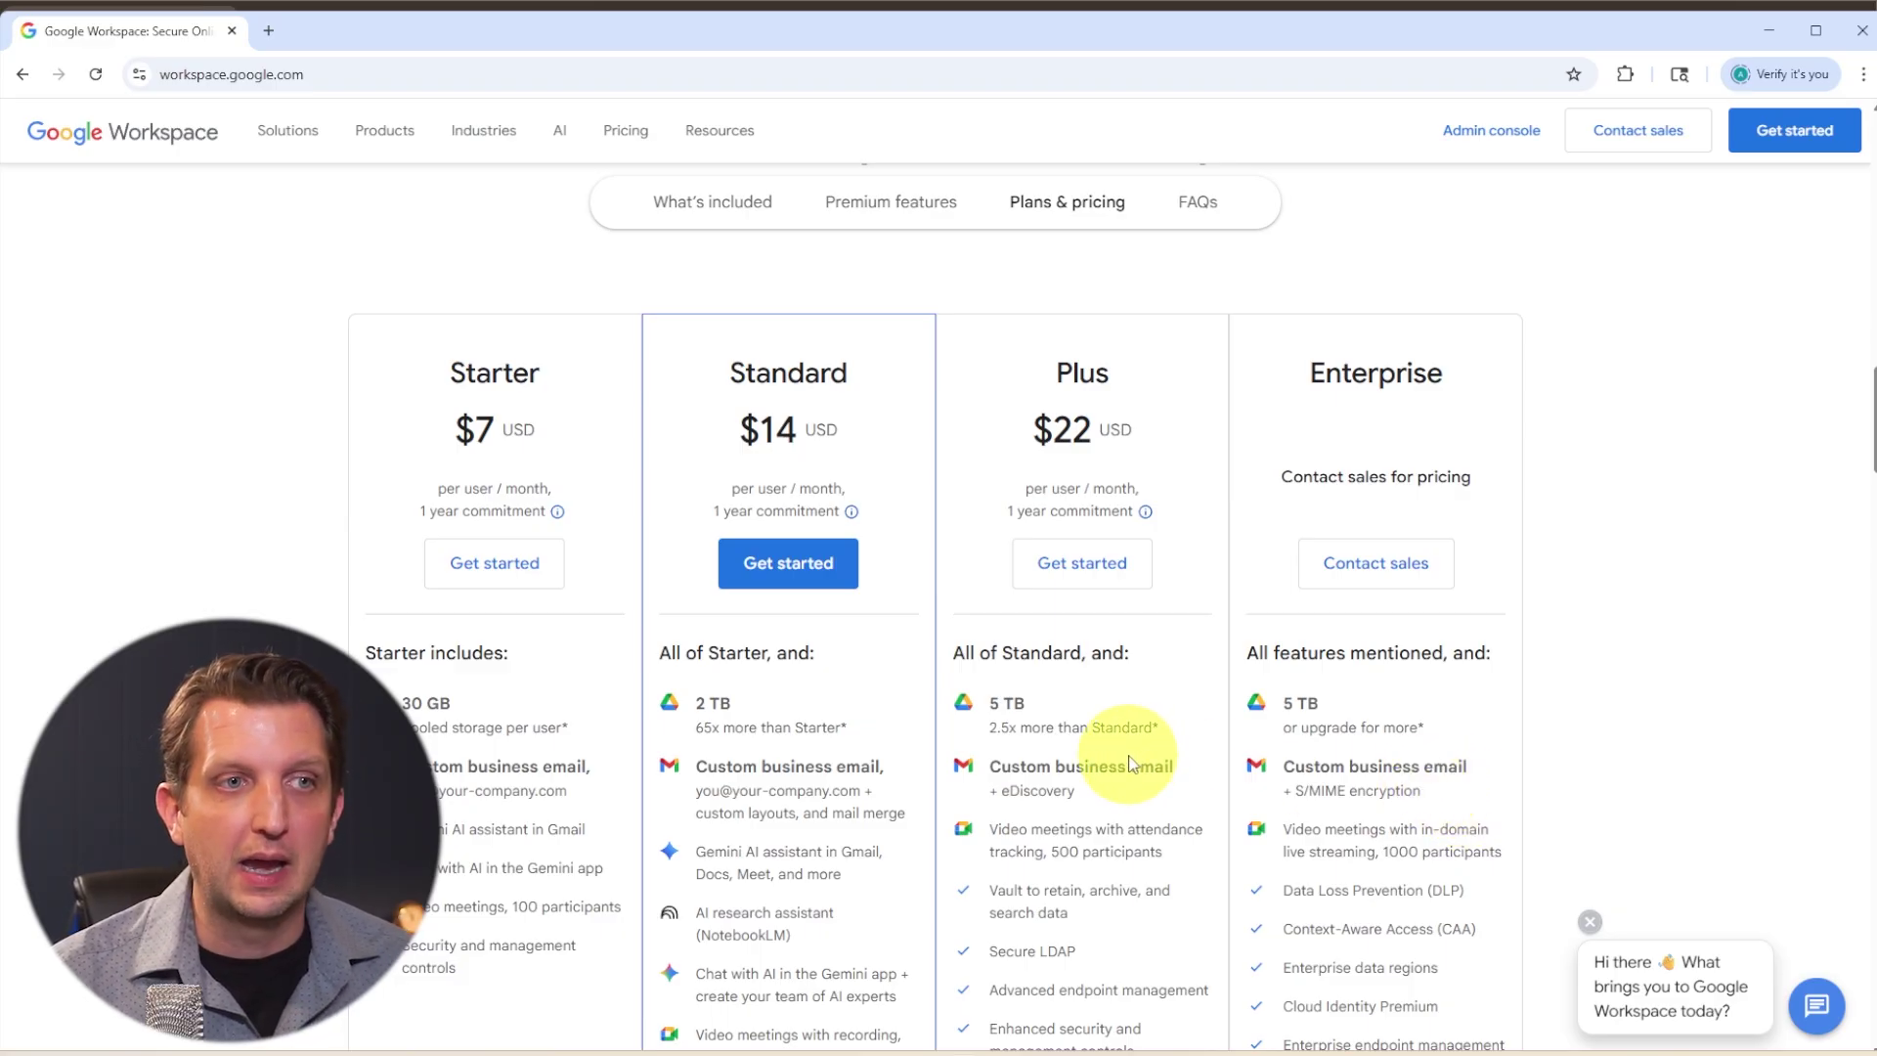
{"action": "scroll", "coordinate": [1056, 802], "scroll_direction": "down", "scroll_amount": 3}
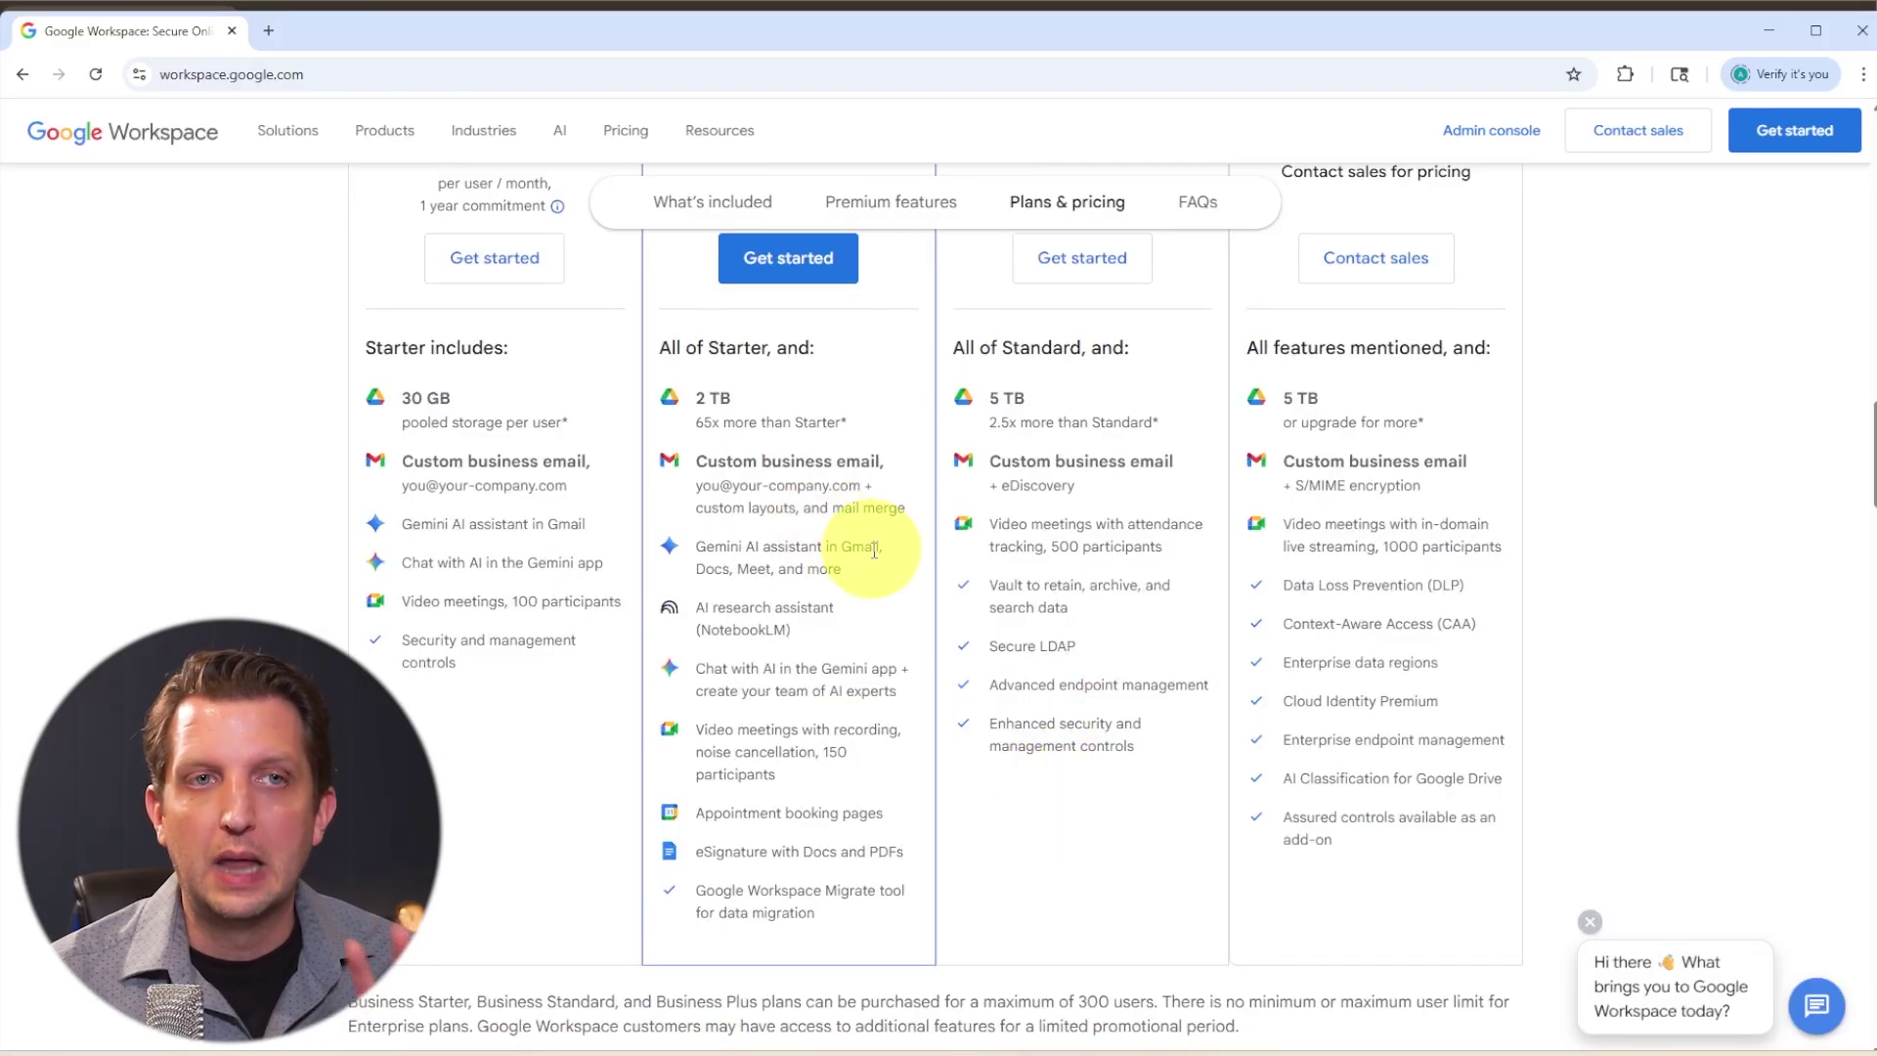
{"action": "scroll", "coordinate": [892, 553], "scroll_direction": "up", "scroll_amount": 3}
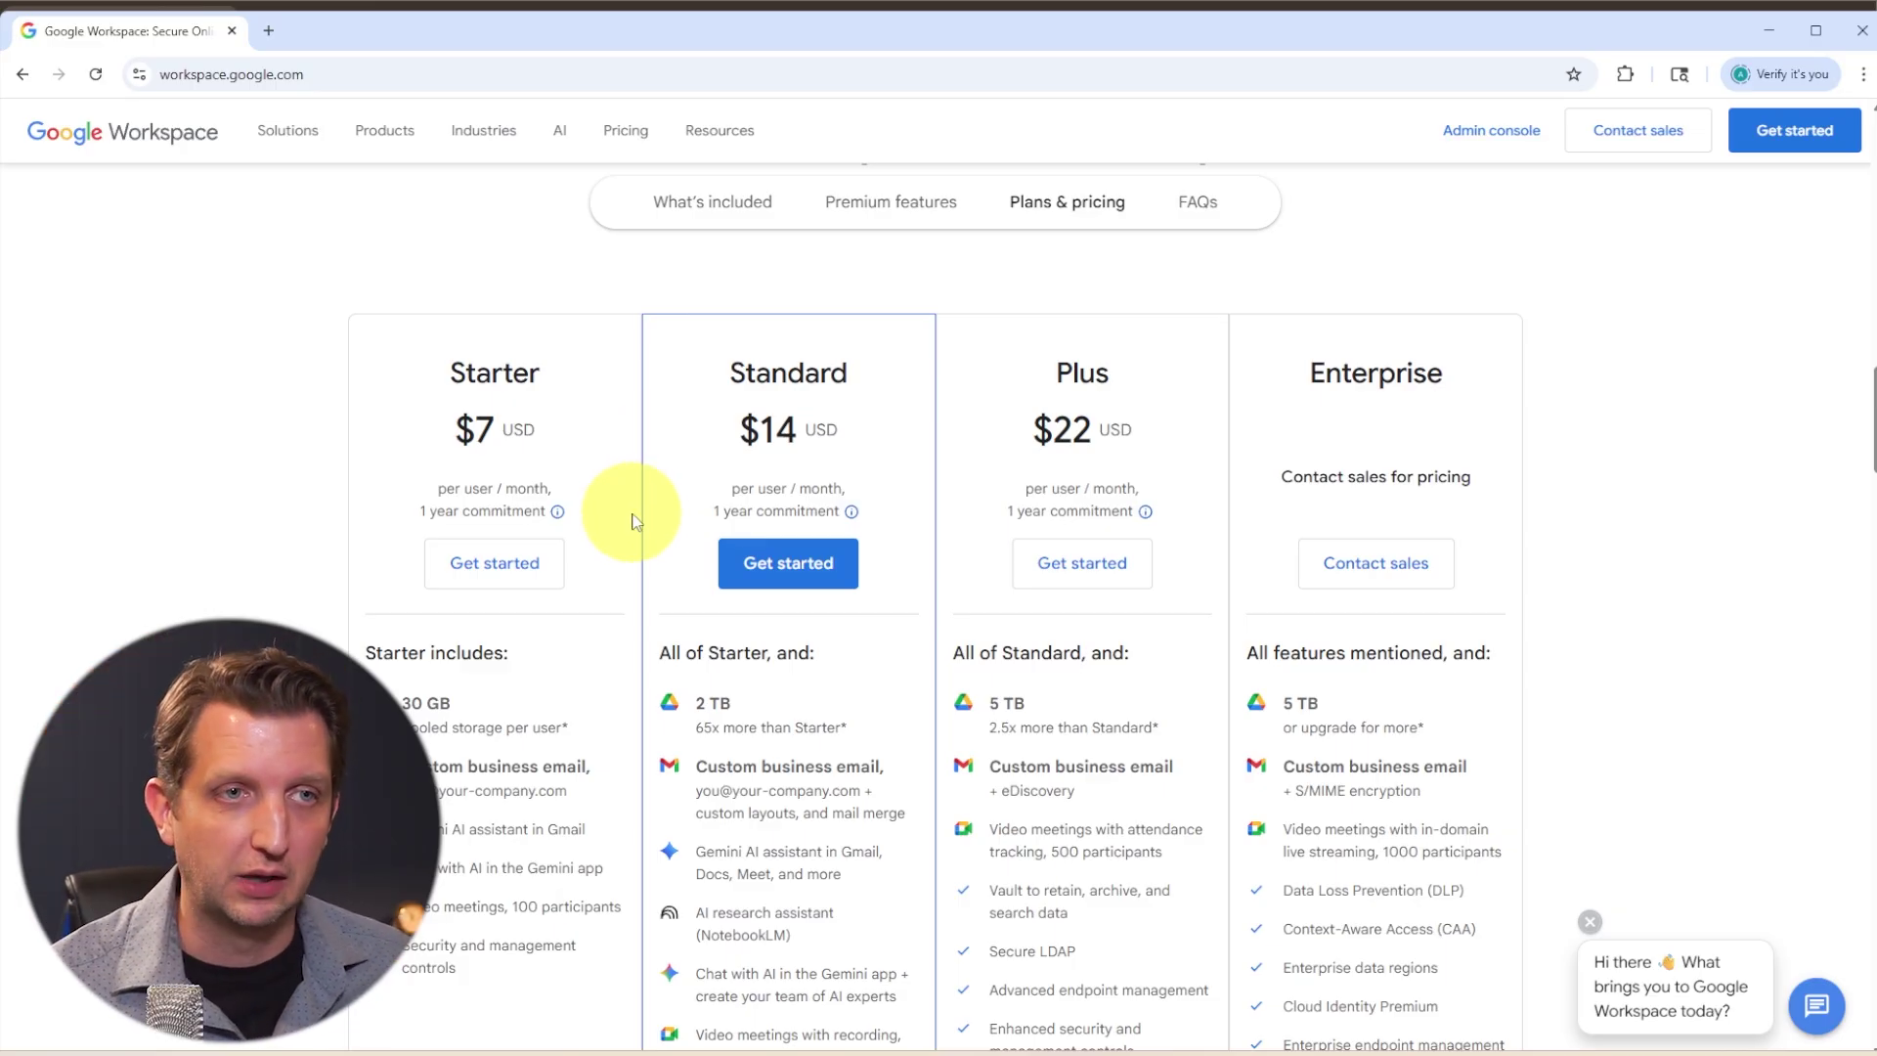
{"action": "left_click", "coordinate": [471, 577]}
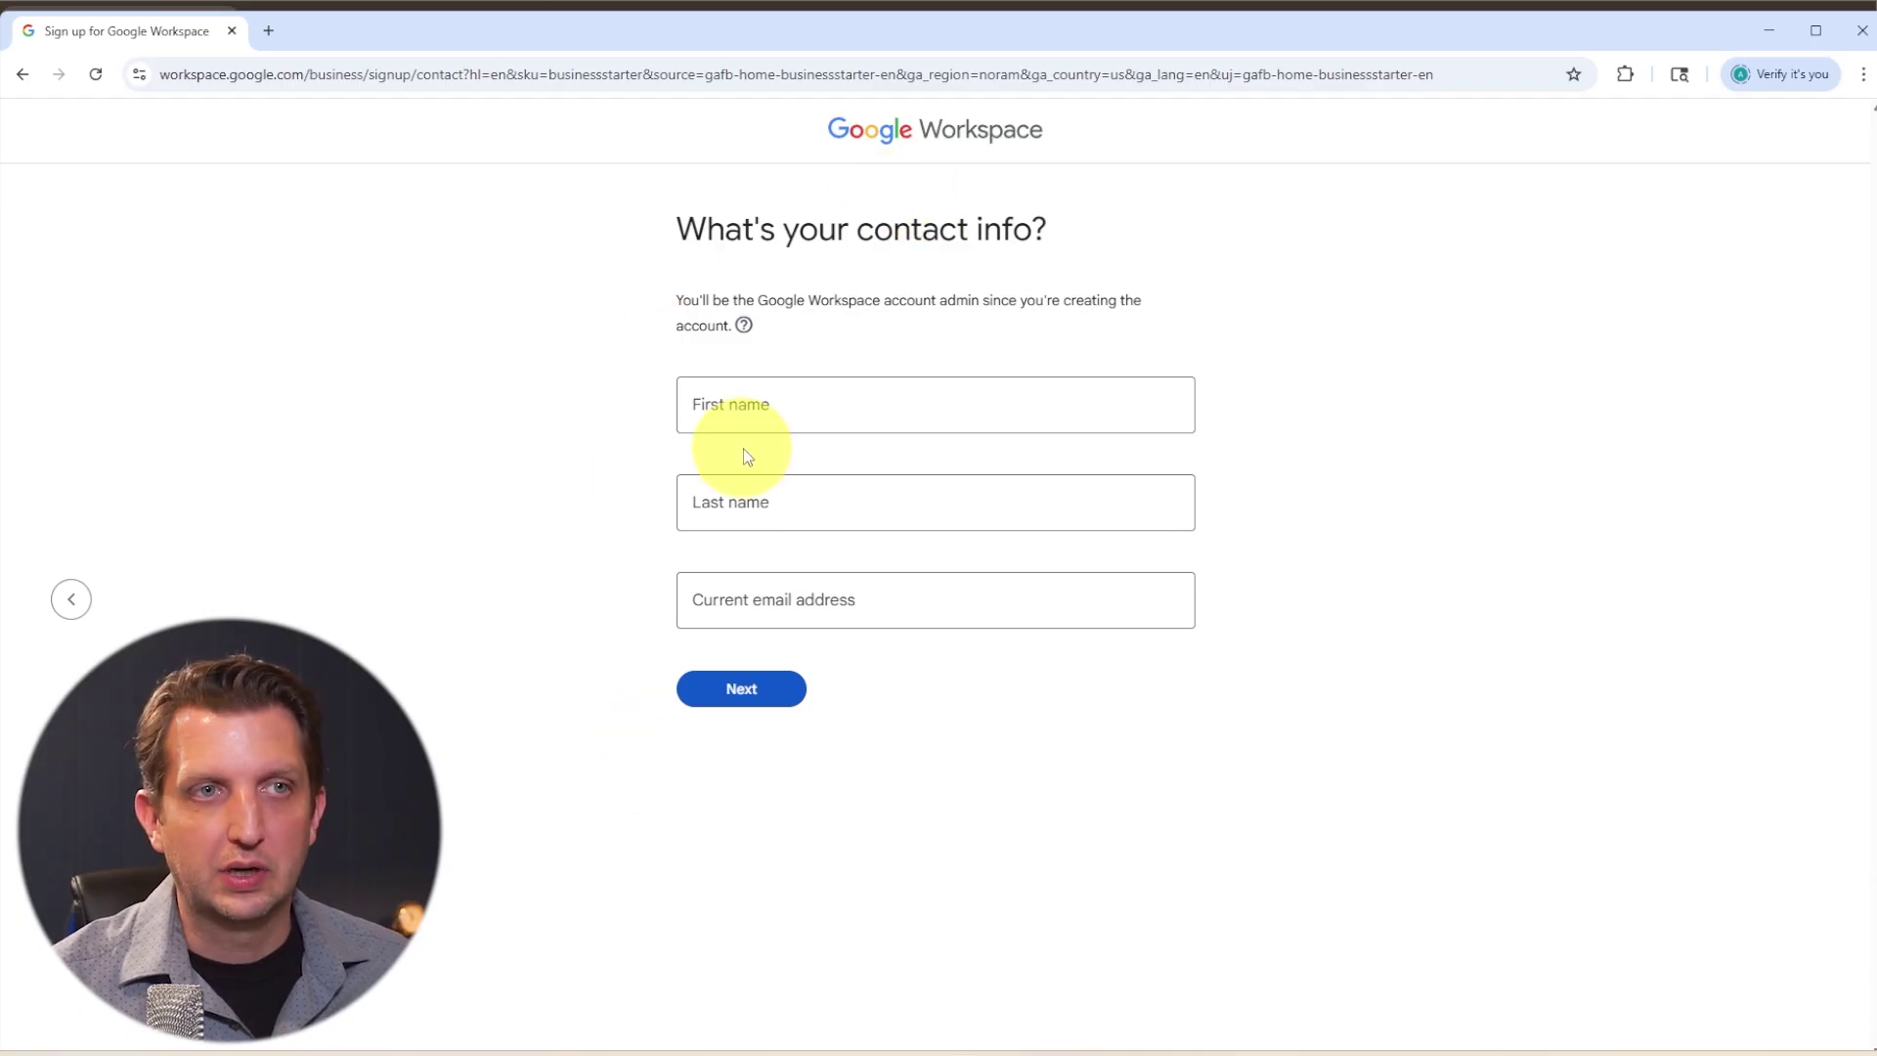
Begin the Business Starter signup form by entering the admin's first name
{"action": "left_click", "coordinate": [745, 407]}
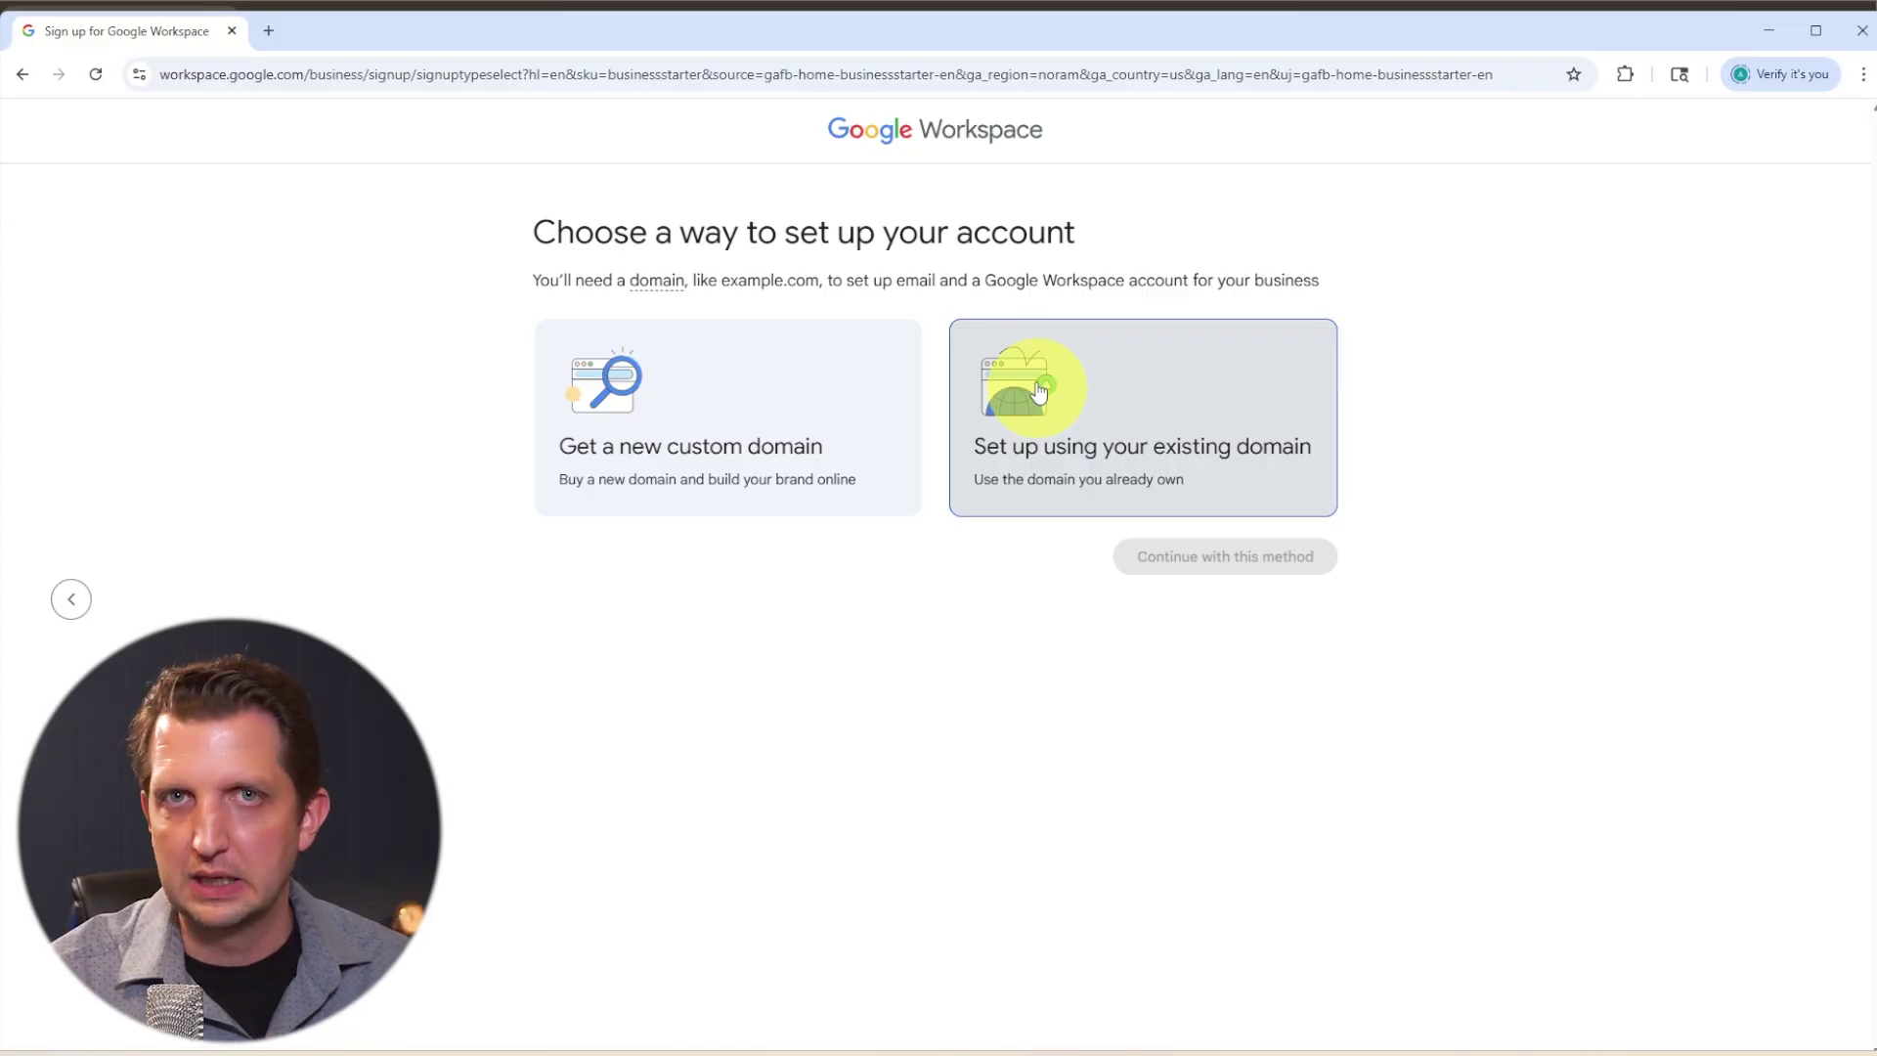
Set up the account using the existing business domain and confirm that domain
{"action": "left_click", "coordinate": [1154, 407]}
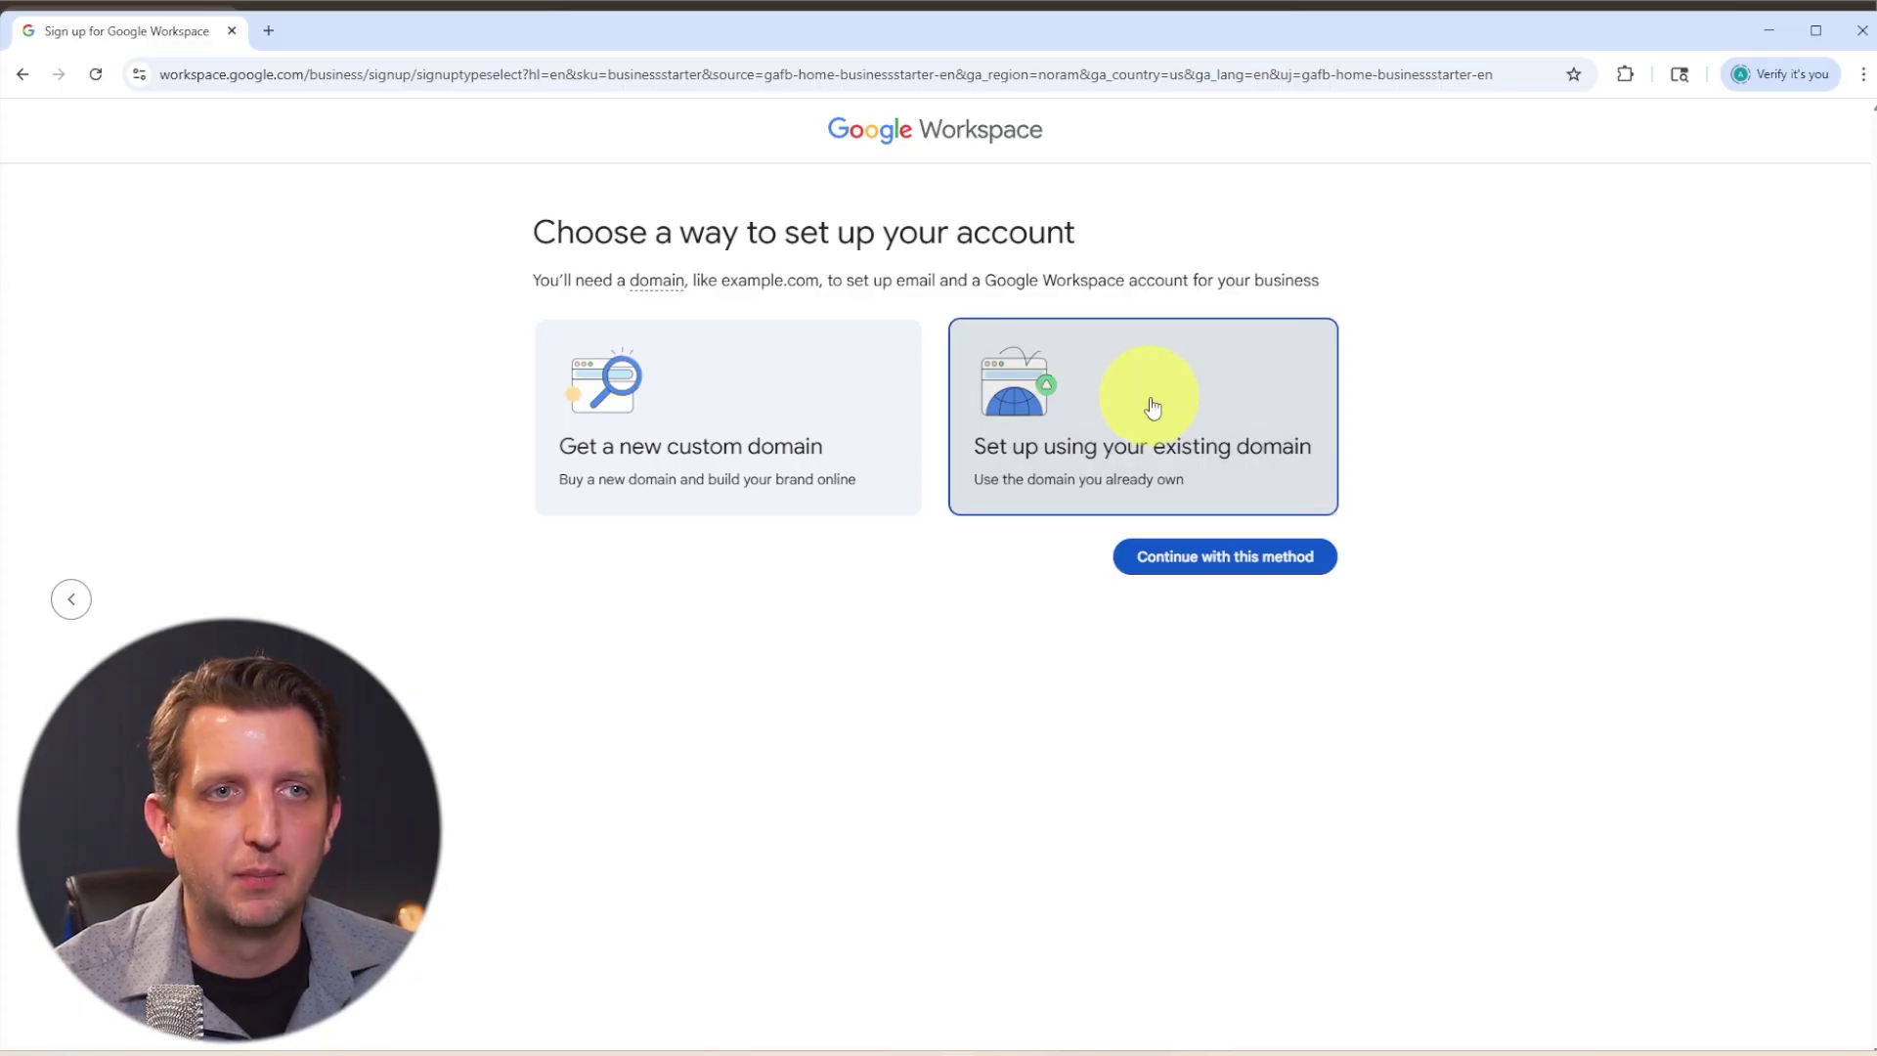
{"action": "left_click", "coordinate": [1243, 567]}
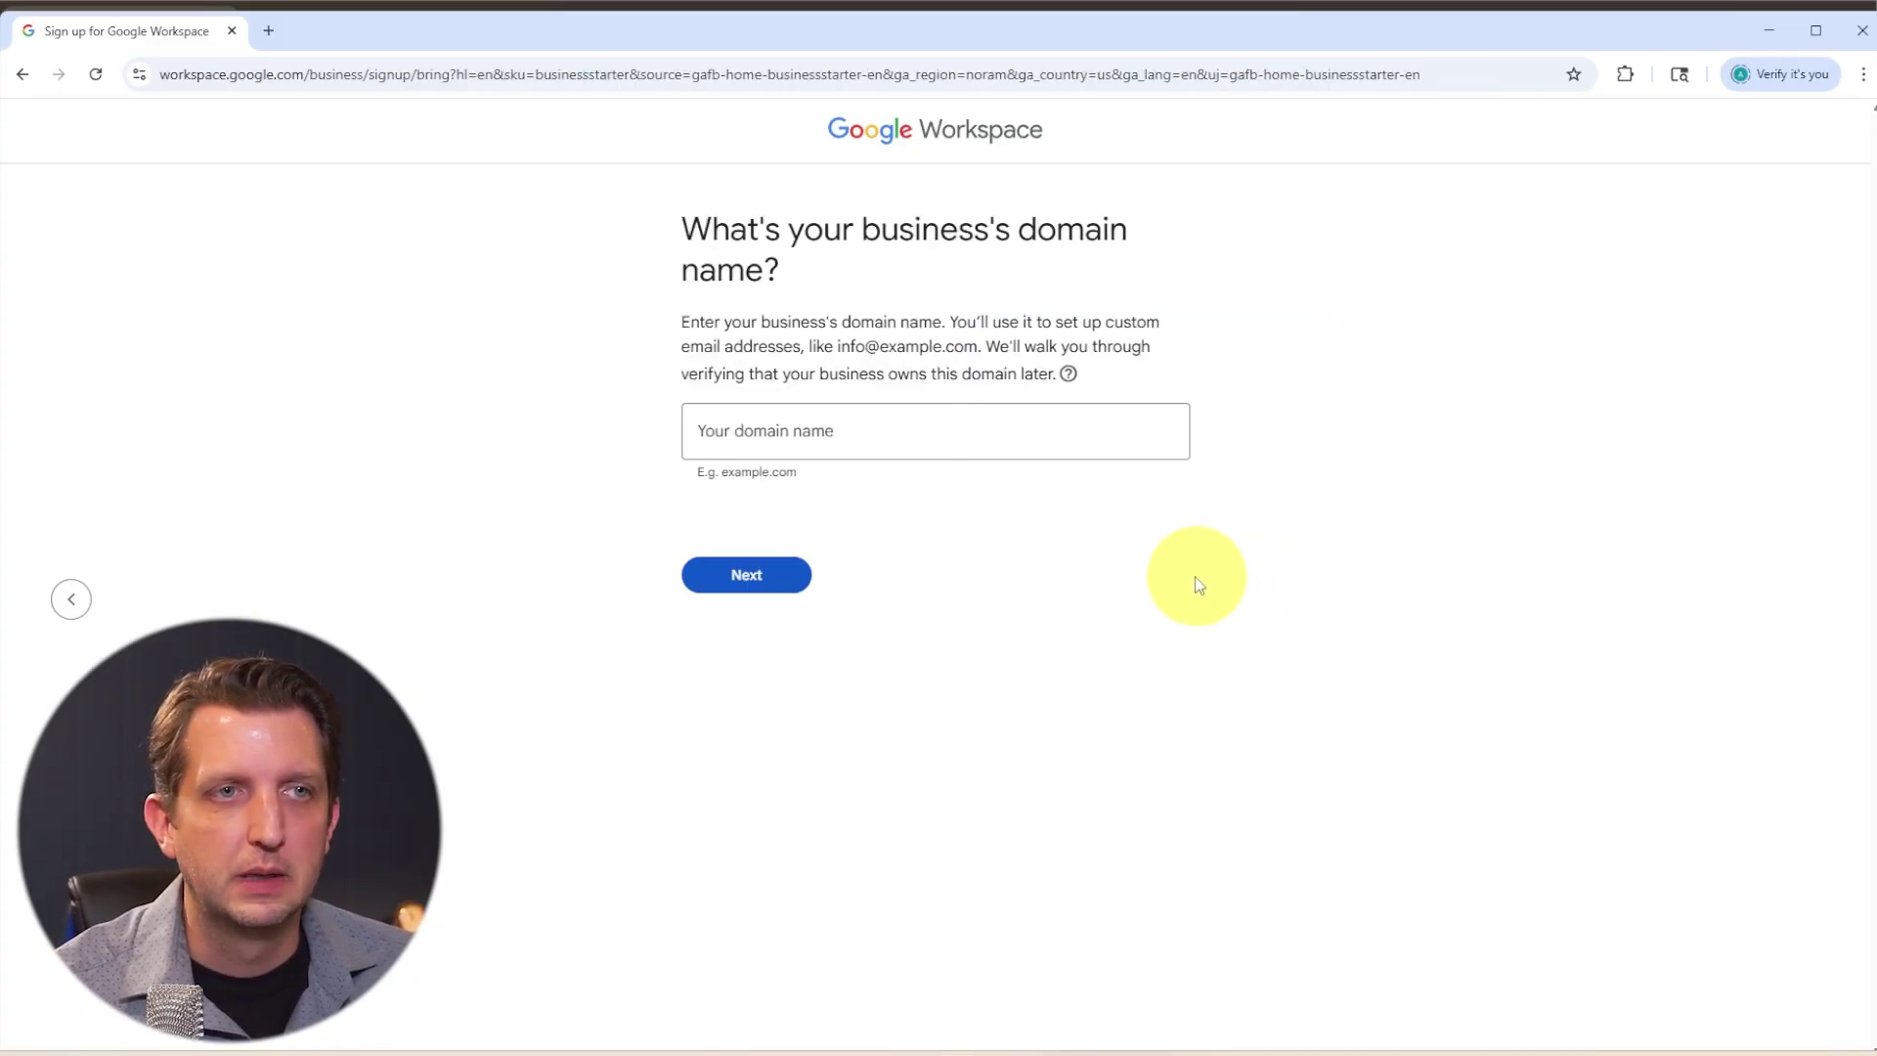
{"action": "left_click", "coordinate": [757, 434]}
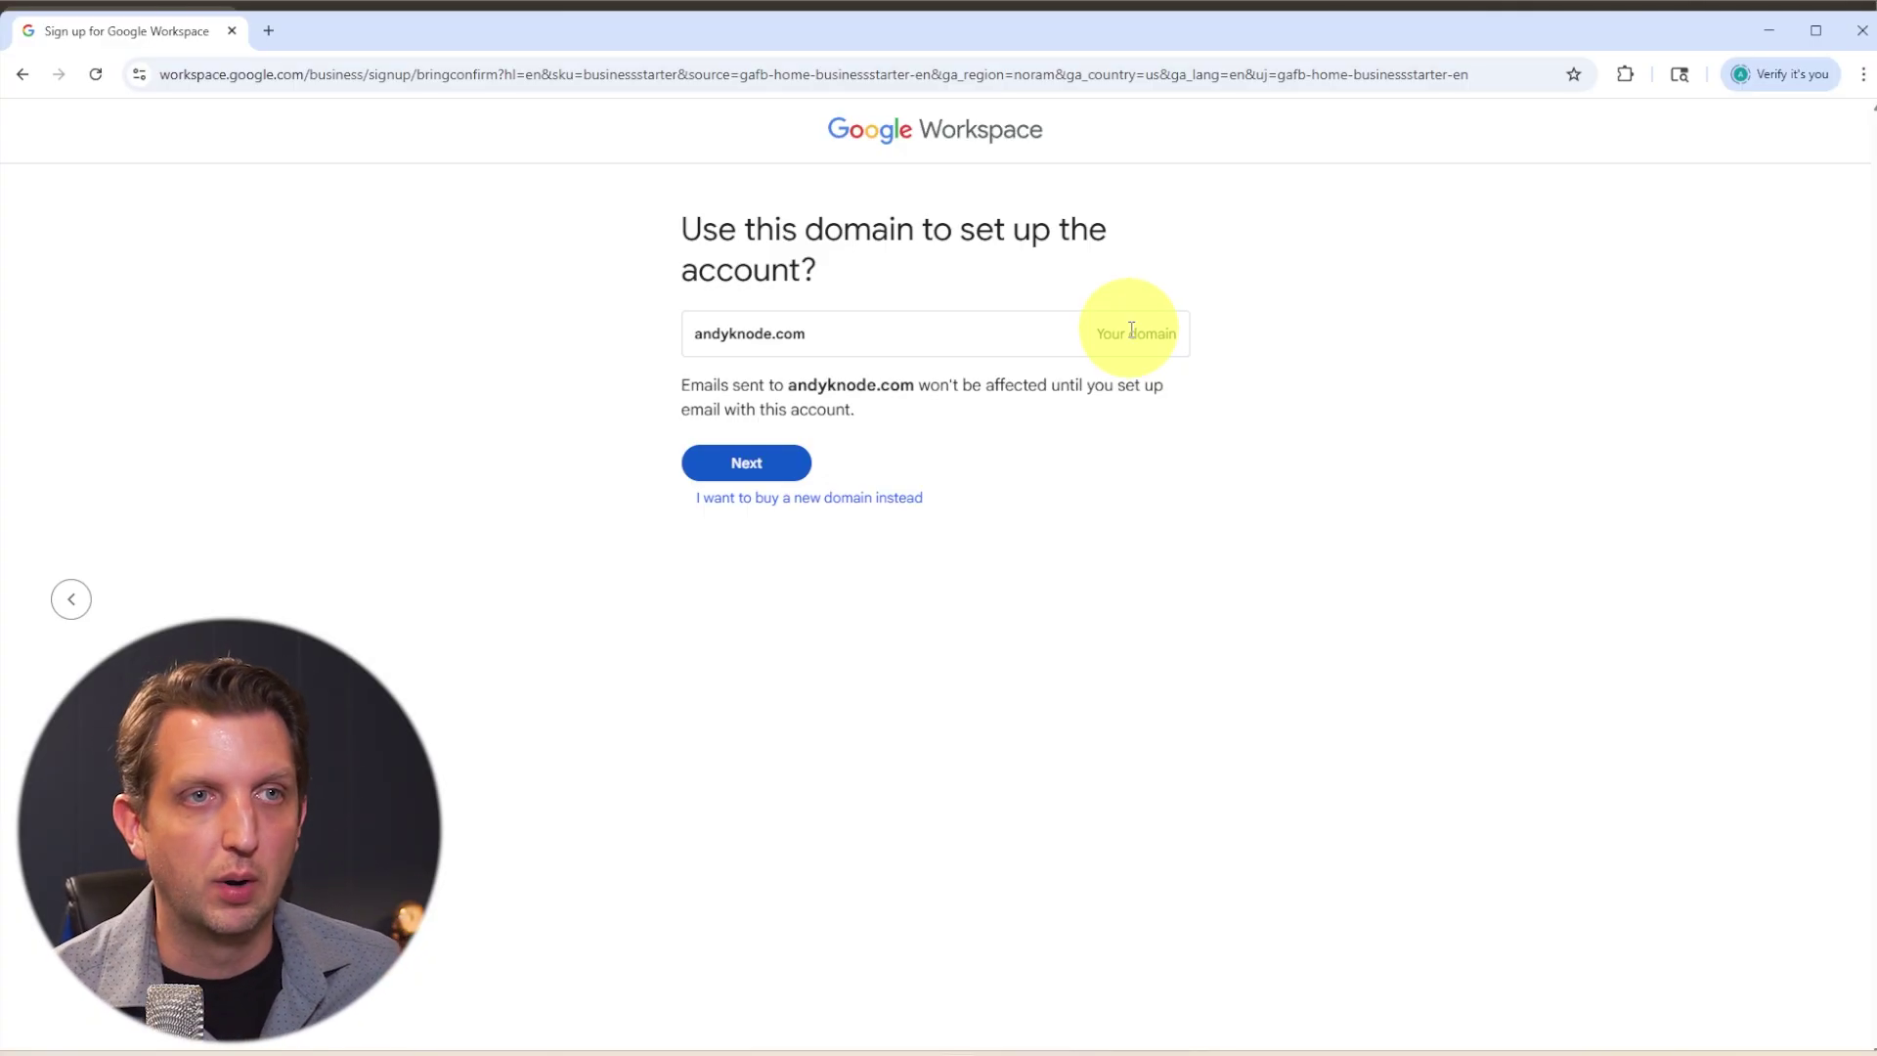
{"action": "left_click", "coordinate": [746, 467]}
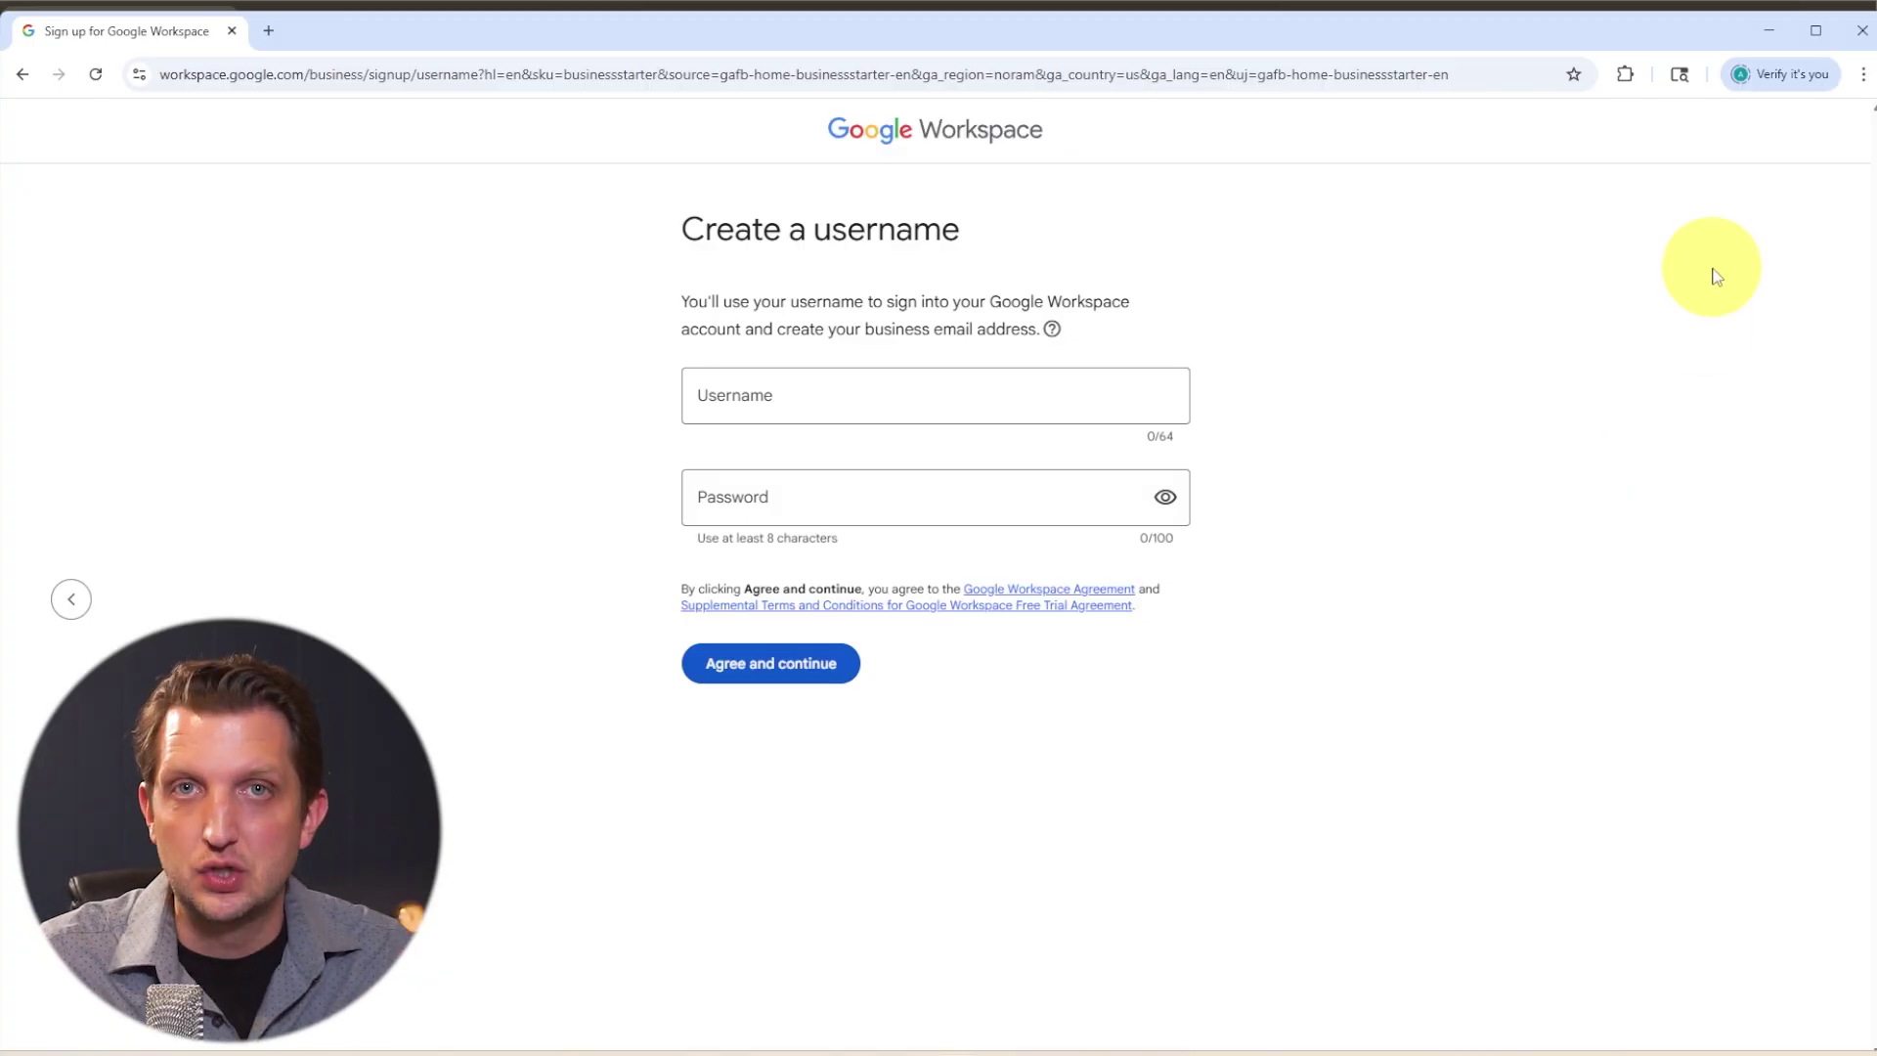
Enter the admin username and pasted password, then accept the agreement
{"action": "left_click", "coordinate": [1153, 387]}
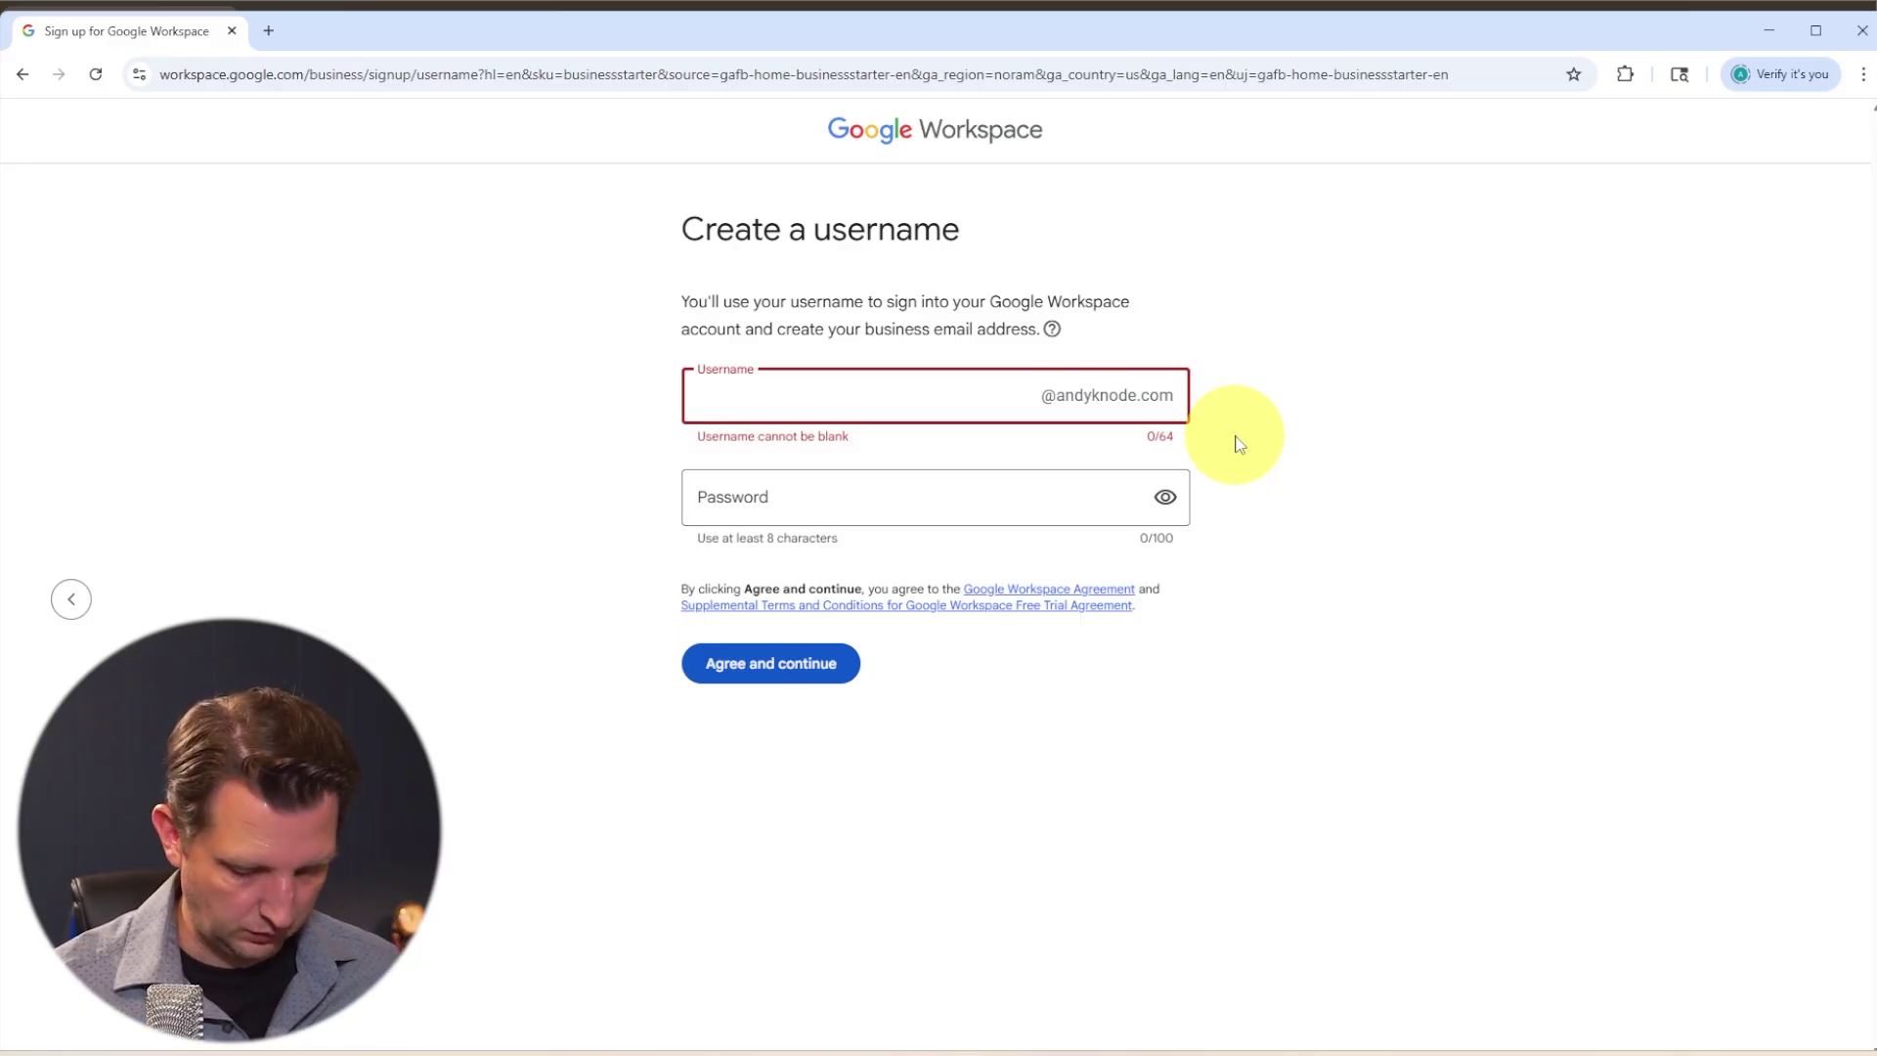
{"action": "type", "text": "andy"}
{"action": "left_click", "coordinate": [818, 511]}
{"action": "left_click", "coordinate": [763, 506]}
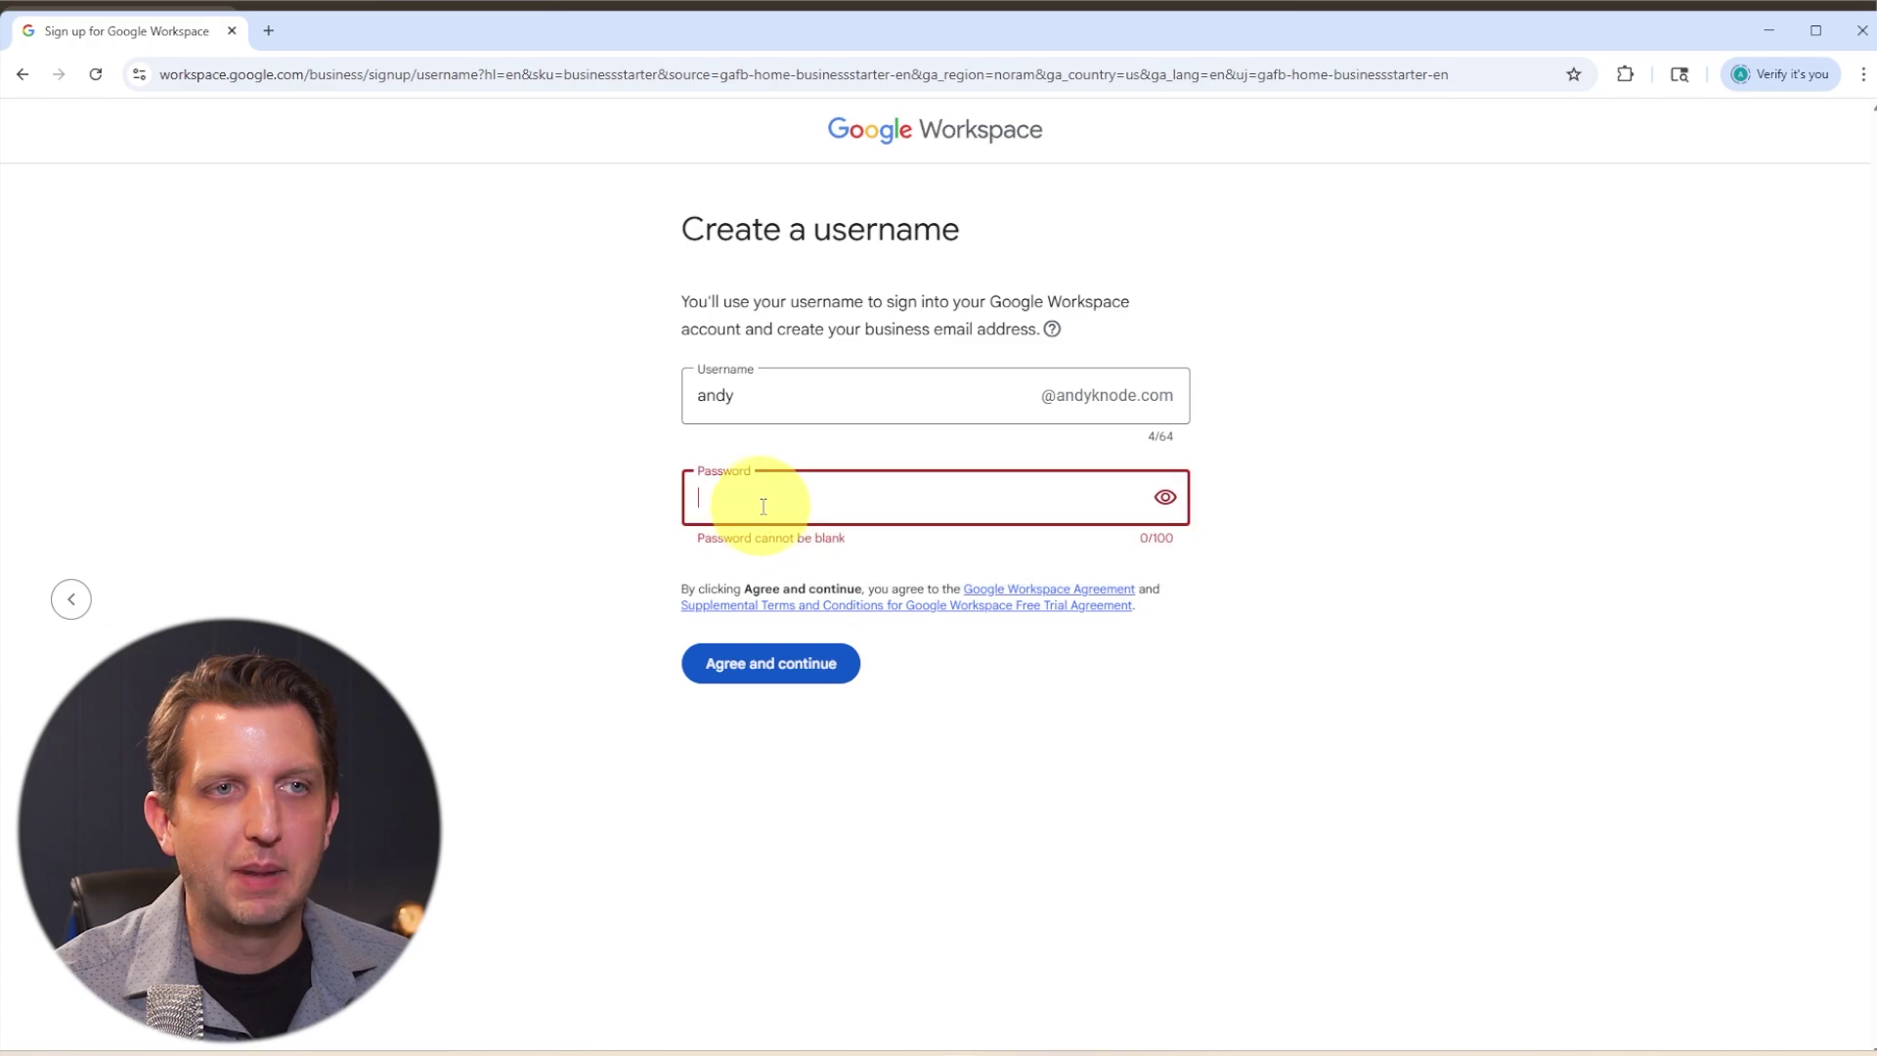
{"action": "key", "text": "ctrl+v"}
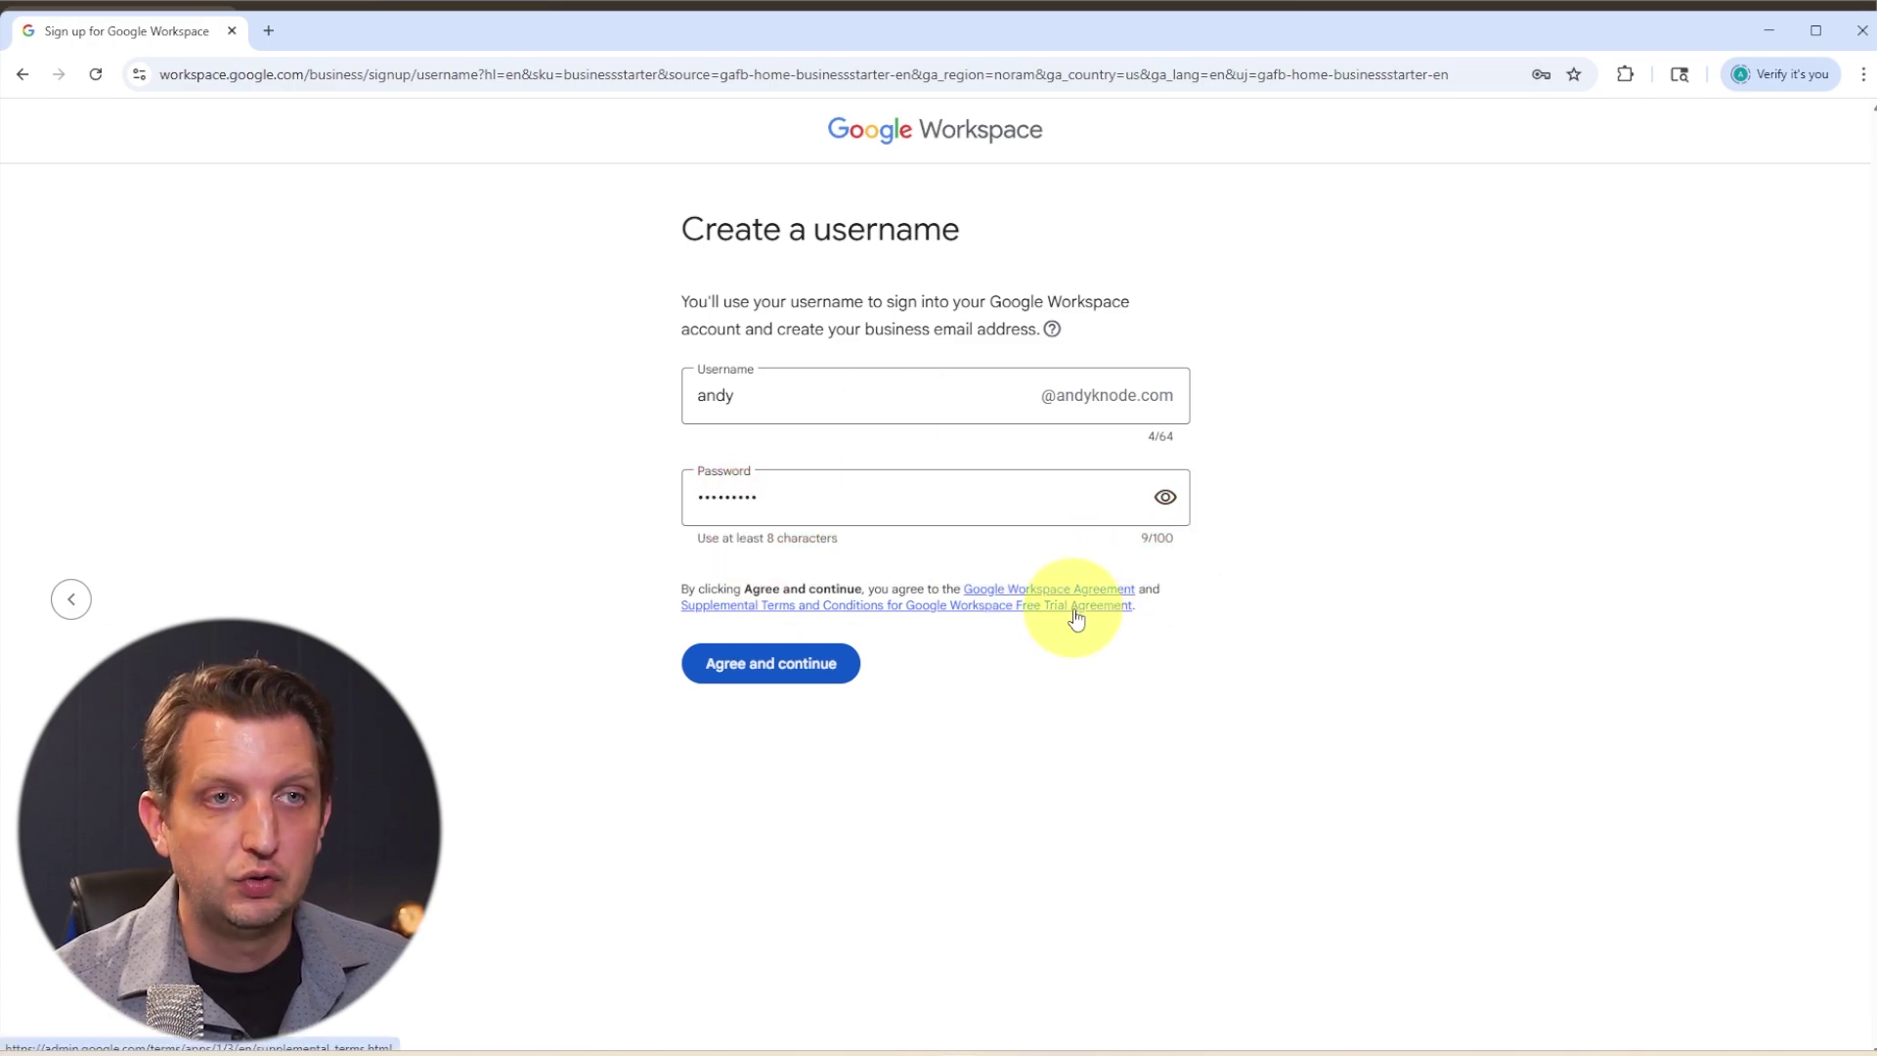
{"action": "left_click", "coordinate": [788, 670]}
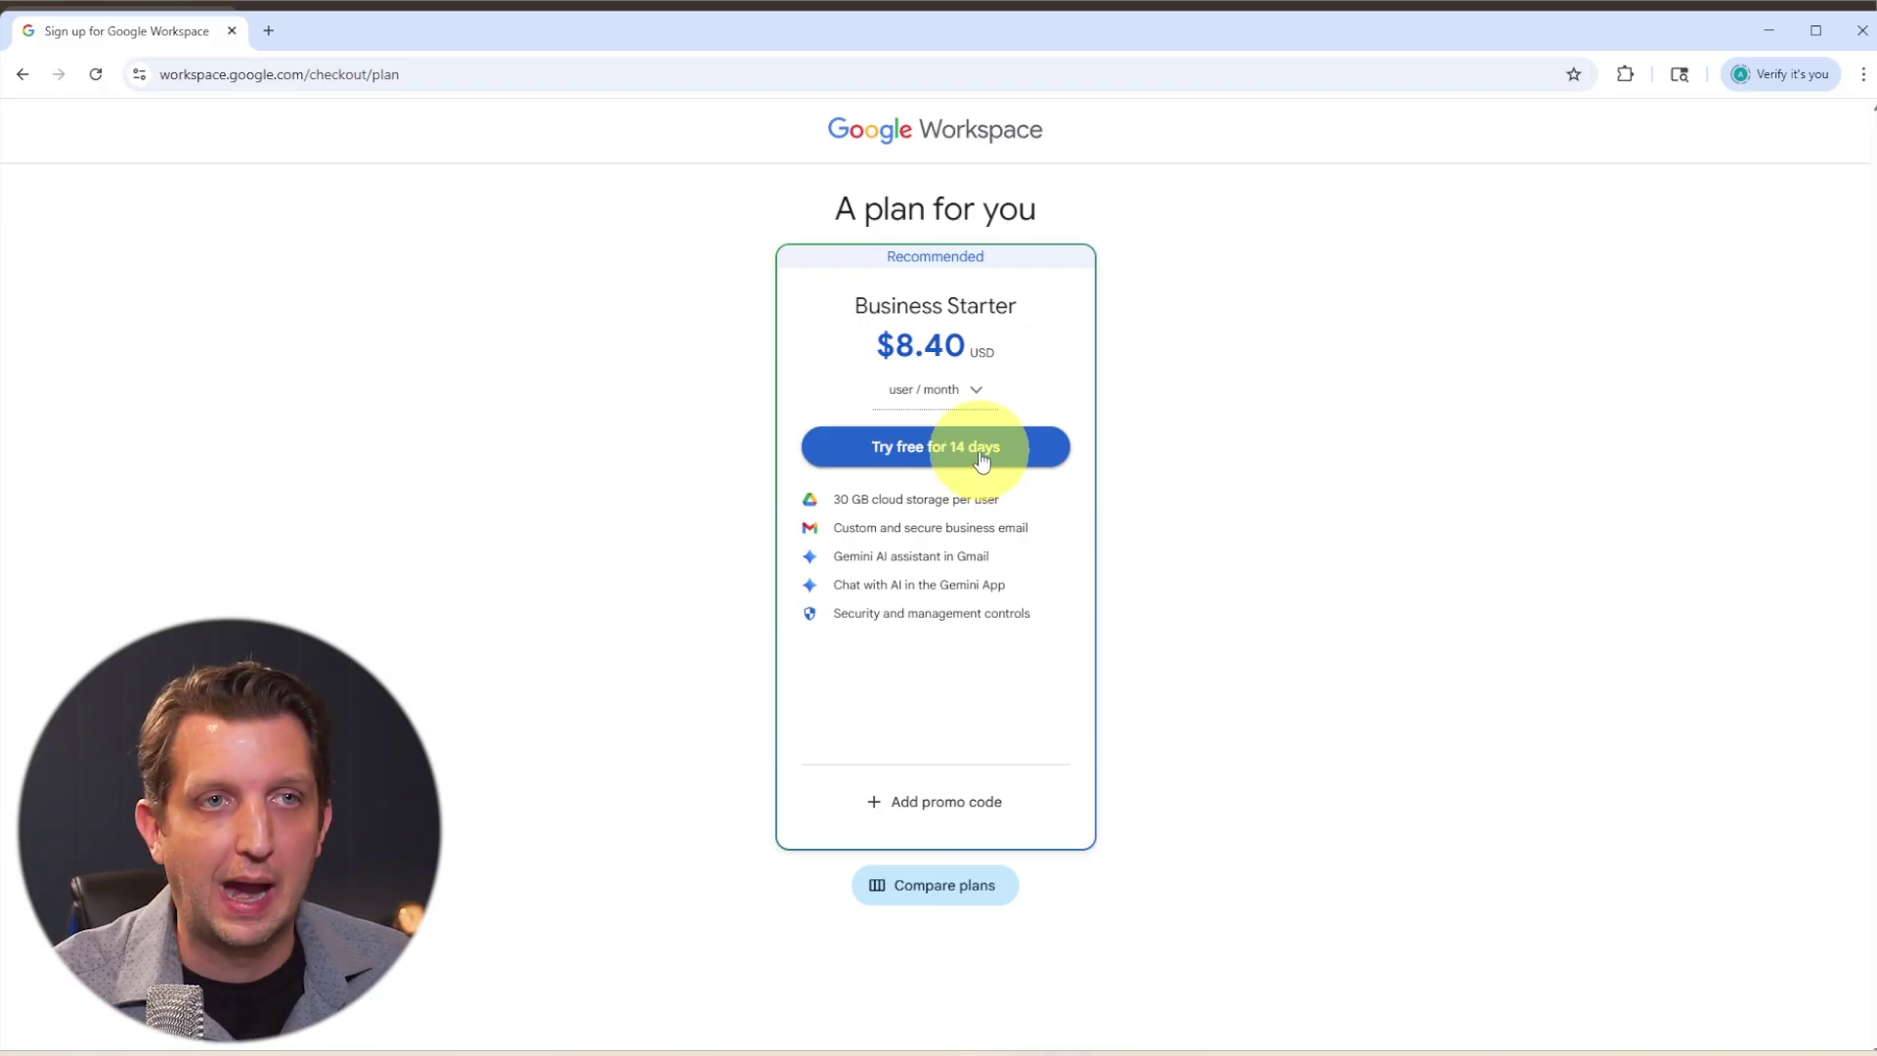
Start the 14-day free trial, skip adding users, and begin domain setup
{"action": "left_click", "coordinate": [929, 457]}
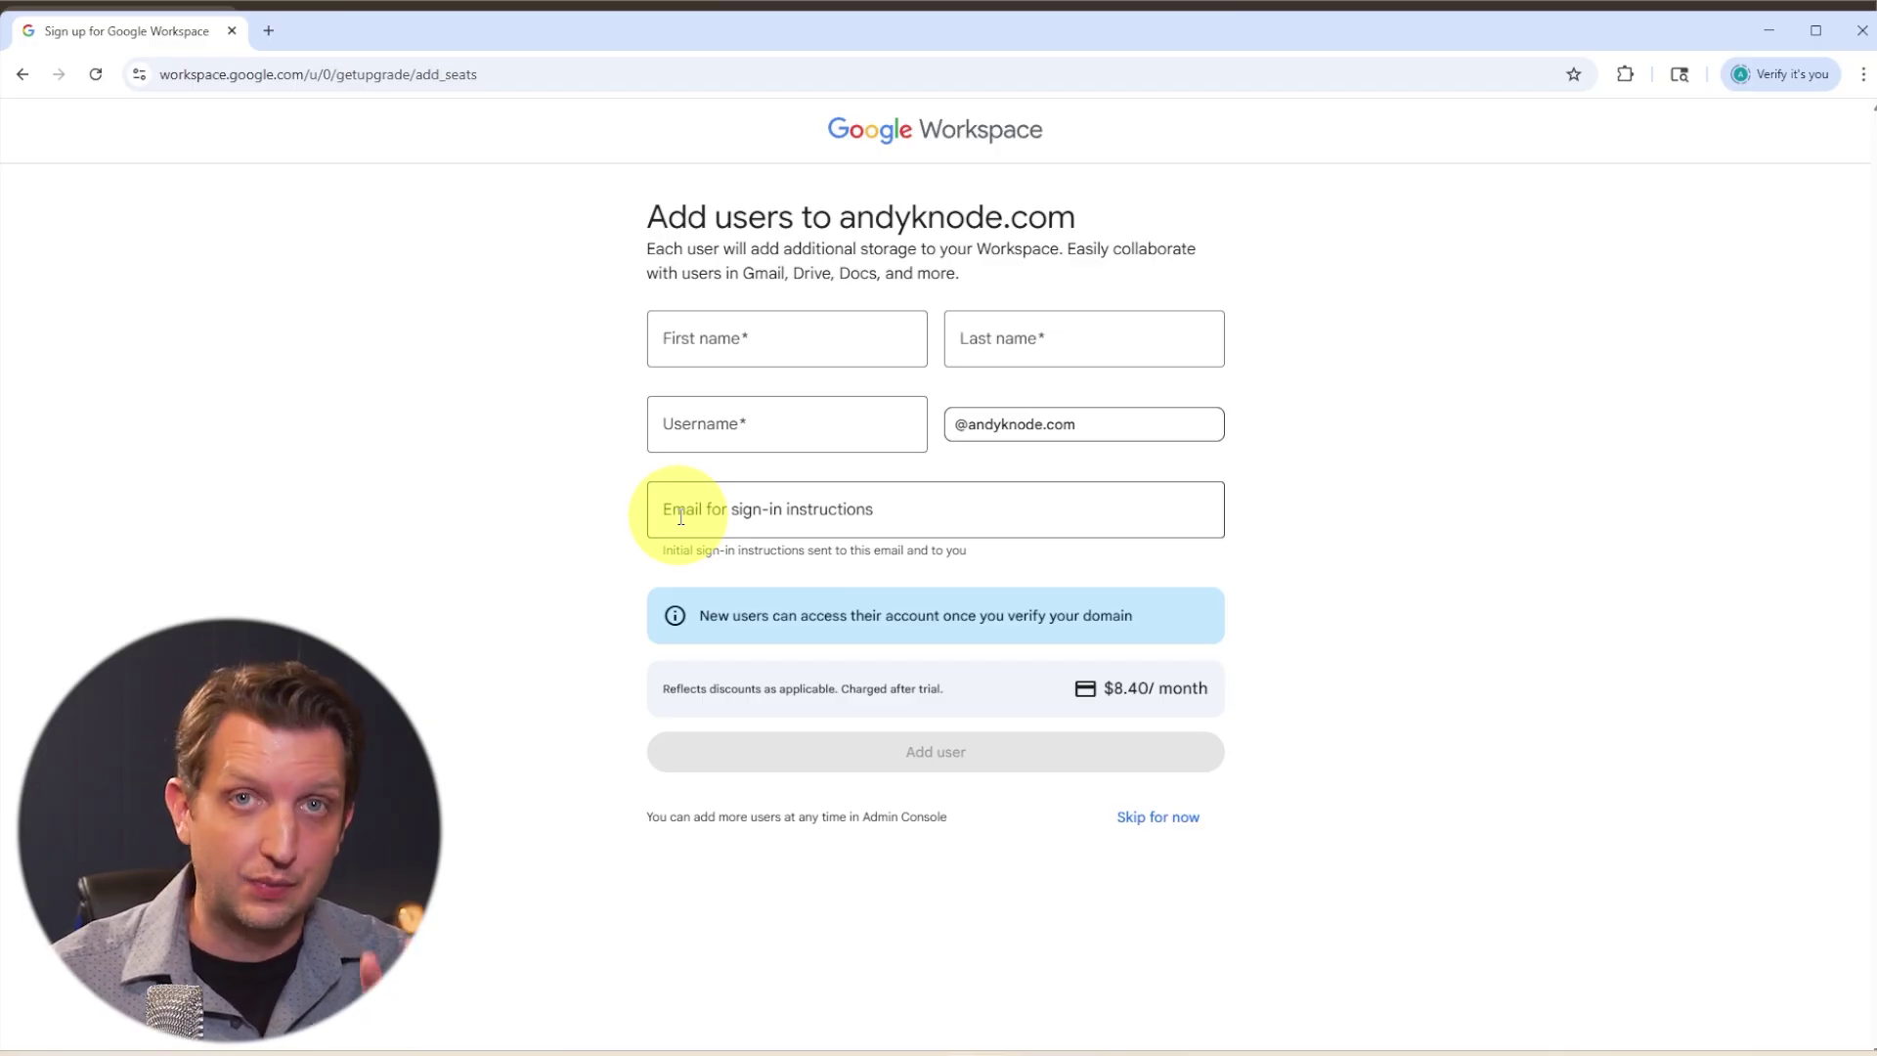
{"action": "left_click", "coordinate": [1150, 827]}
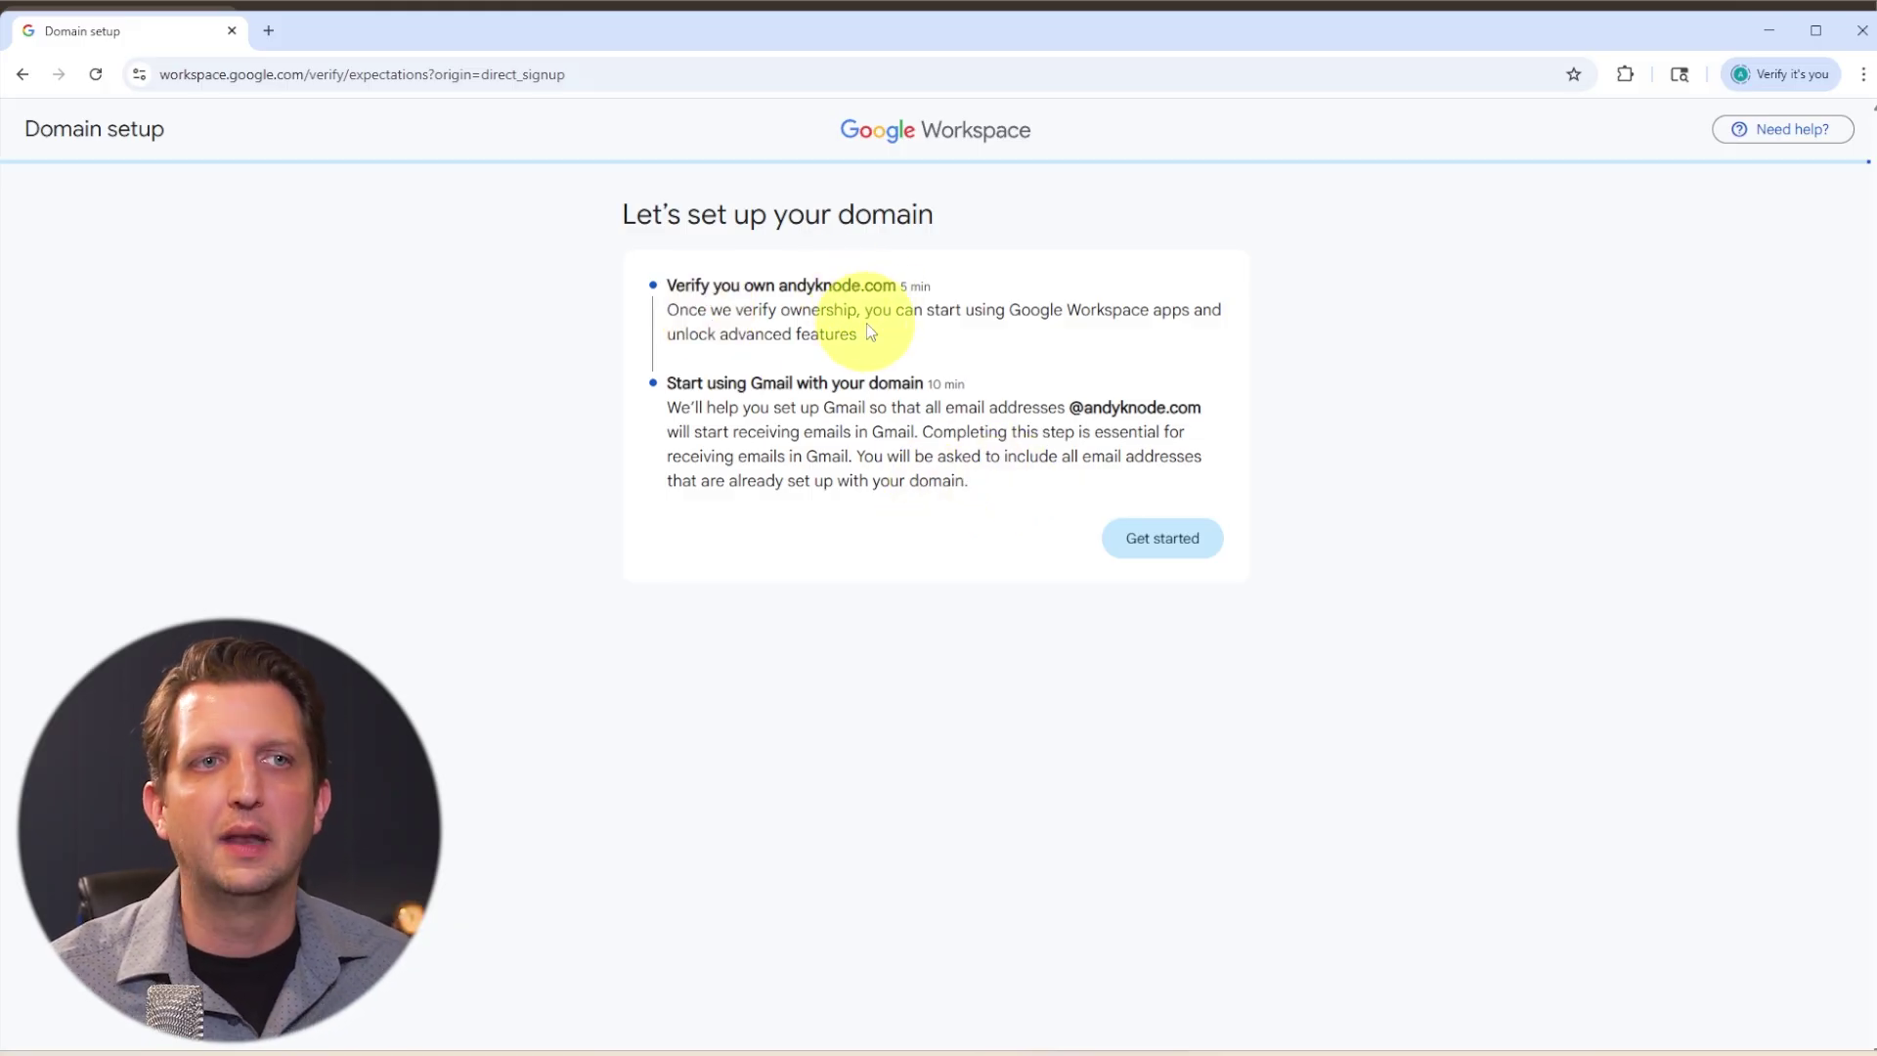
{"action": "left_click", "coordinate": [1148, 540]}
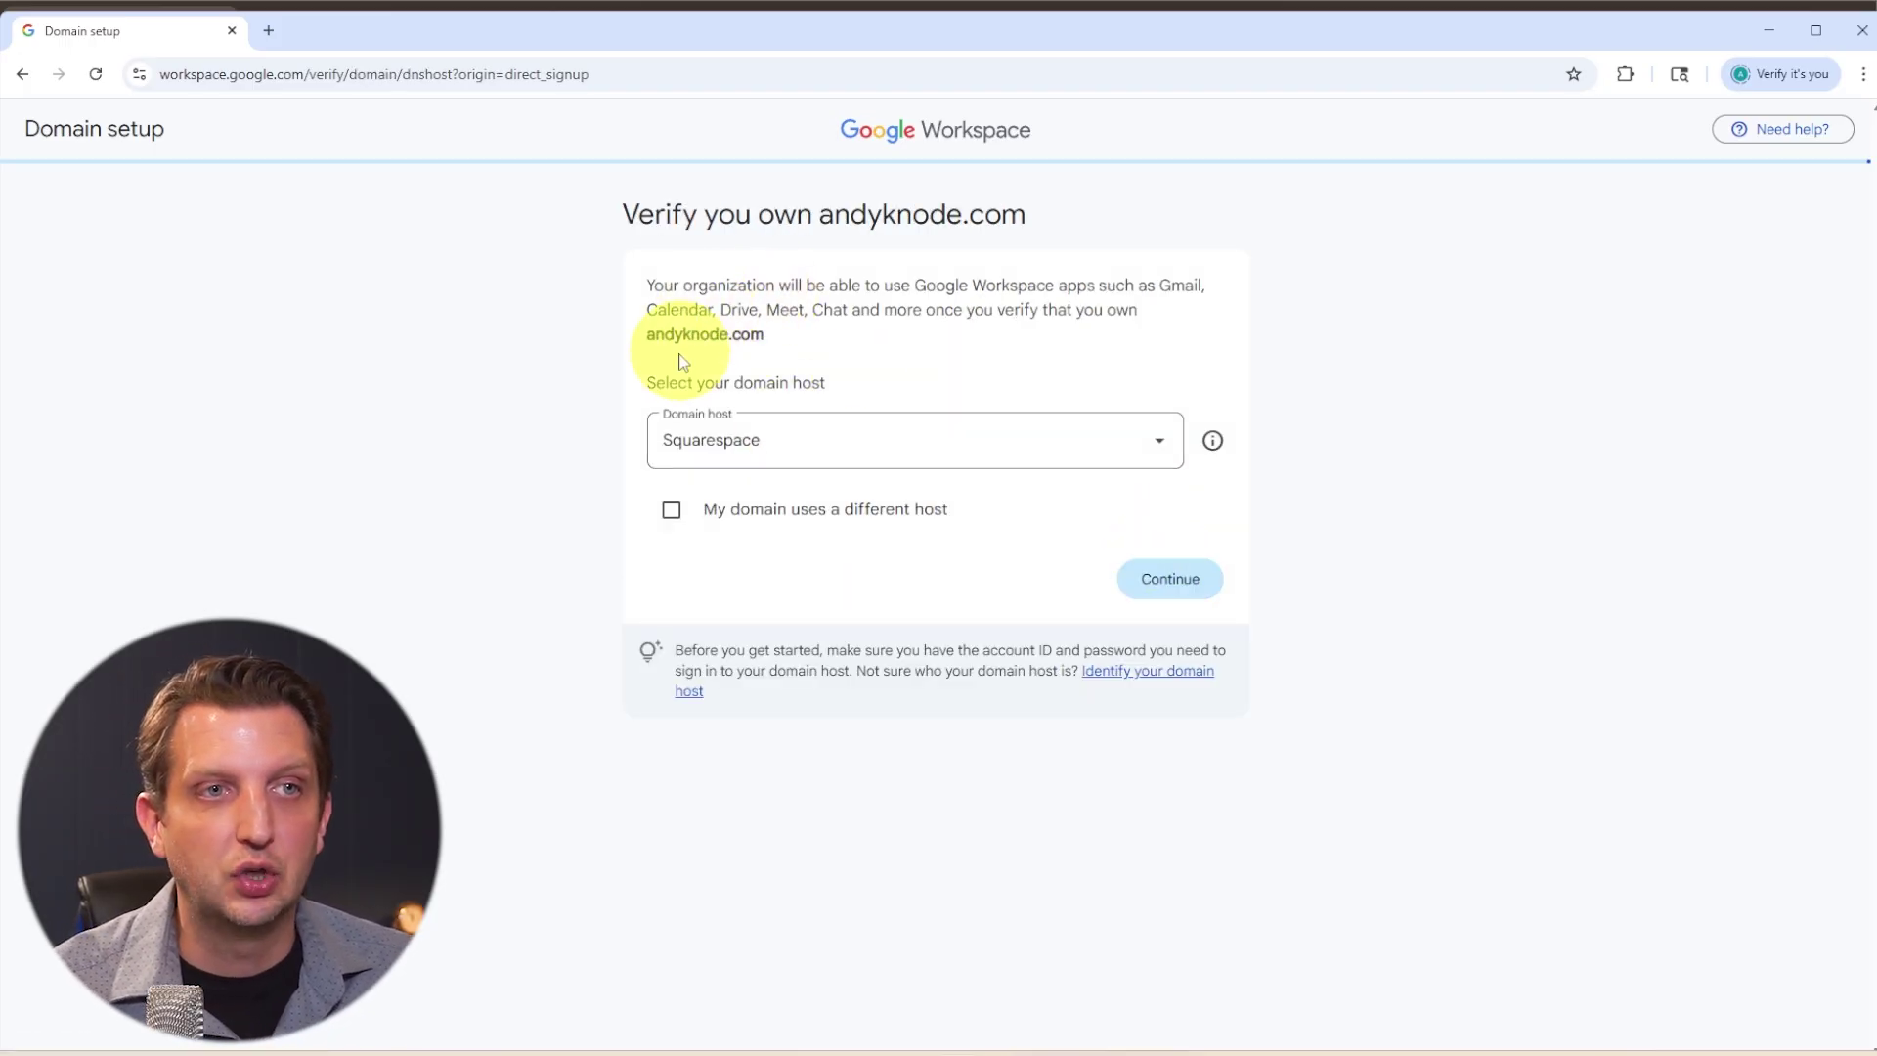
Keep Squarespace as the domain host and open the domain's Squarespace management page
{"action": "left_click", "coordinate": [815, 454]}
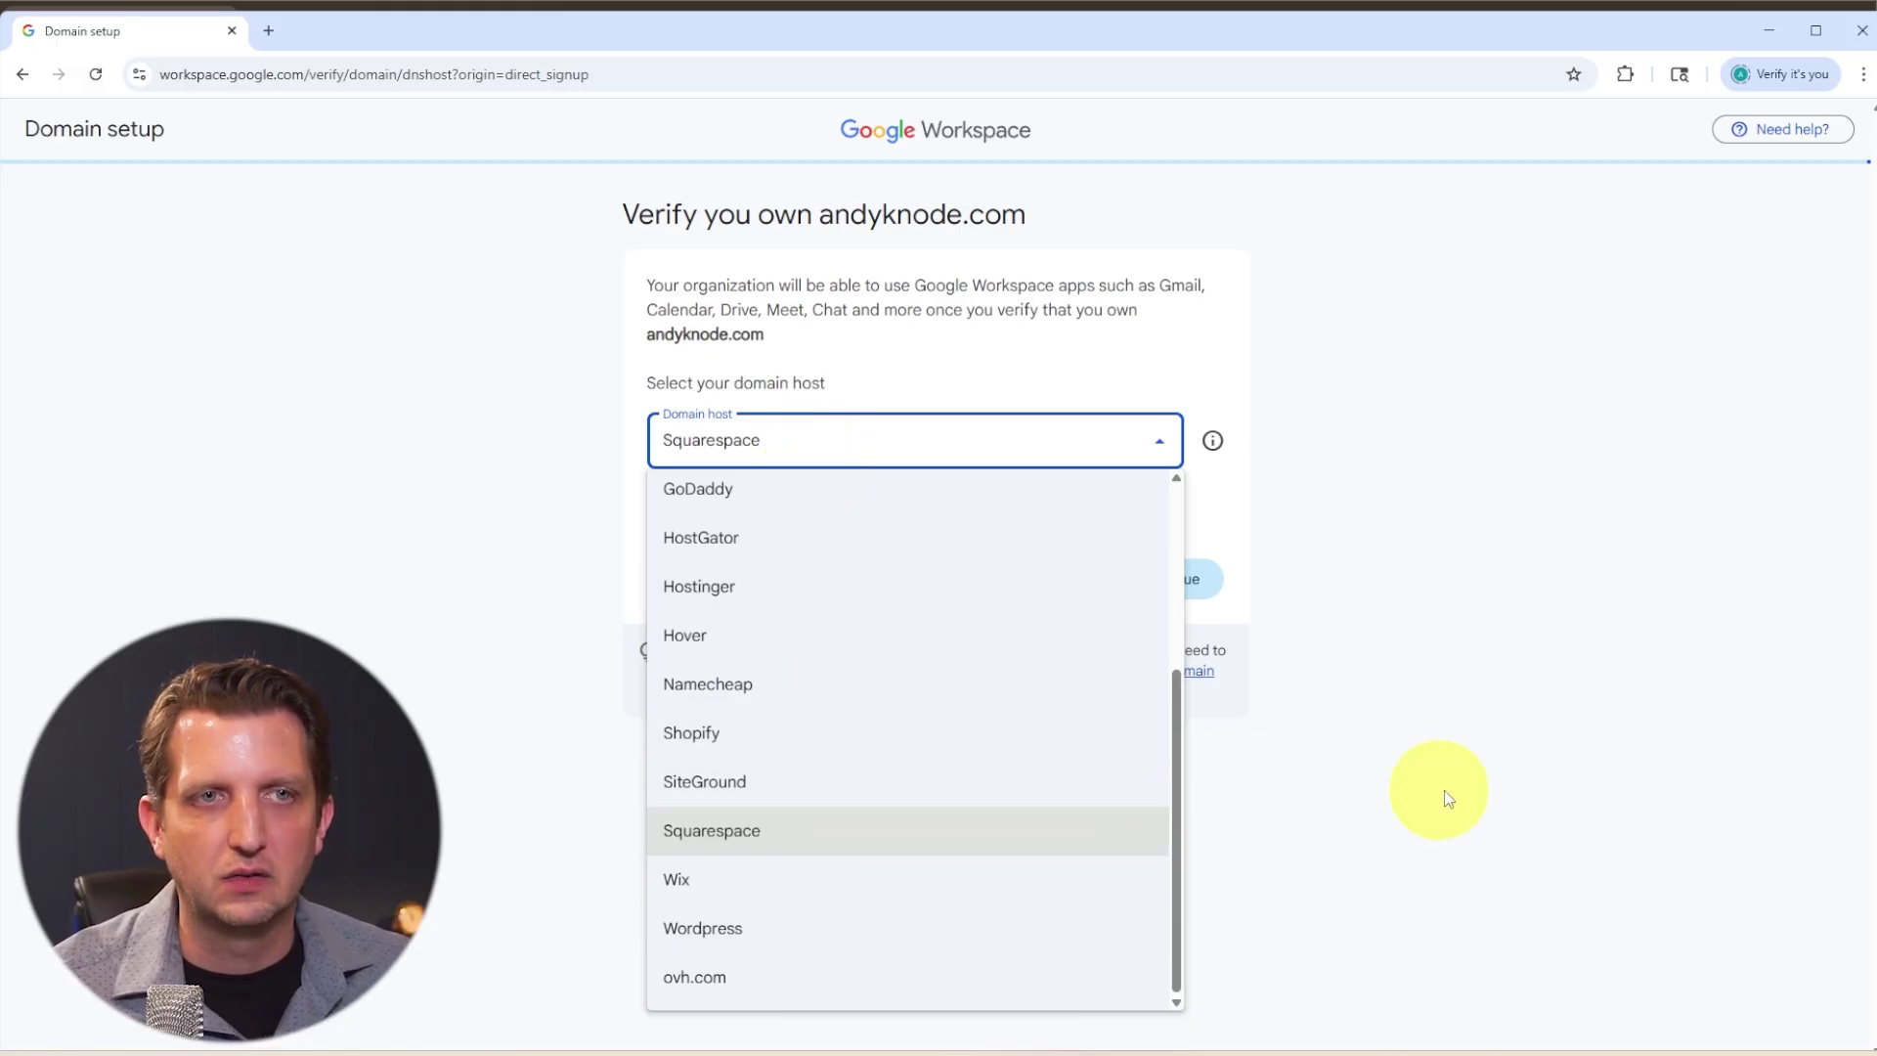
{"action": "left_click", "coordinate": [1449, 796]}
{"action": "left_click", "coordinate": [1165, 586]}
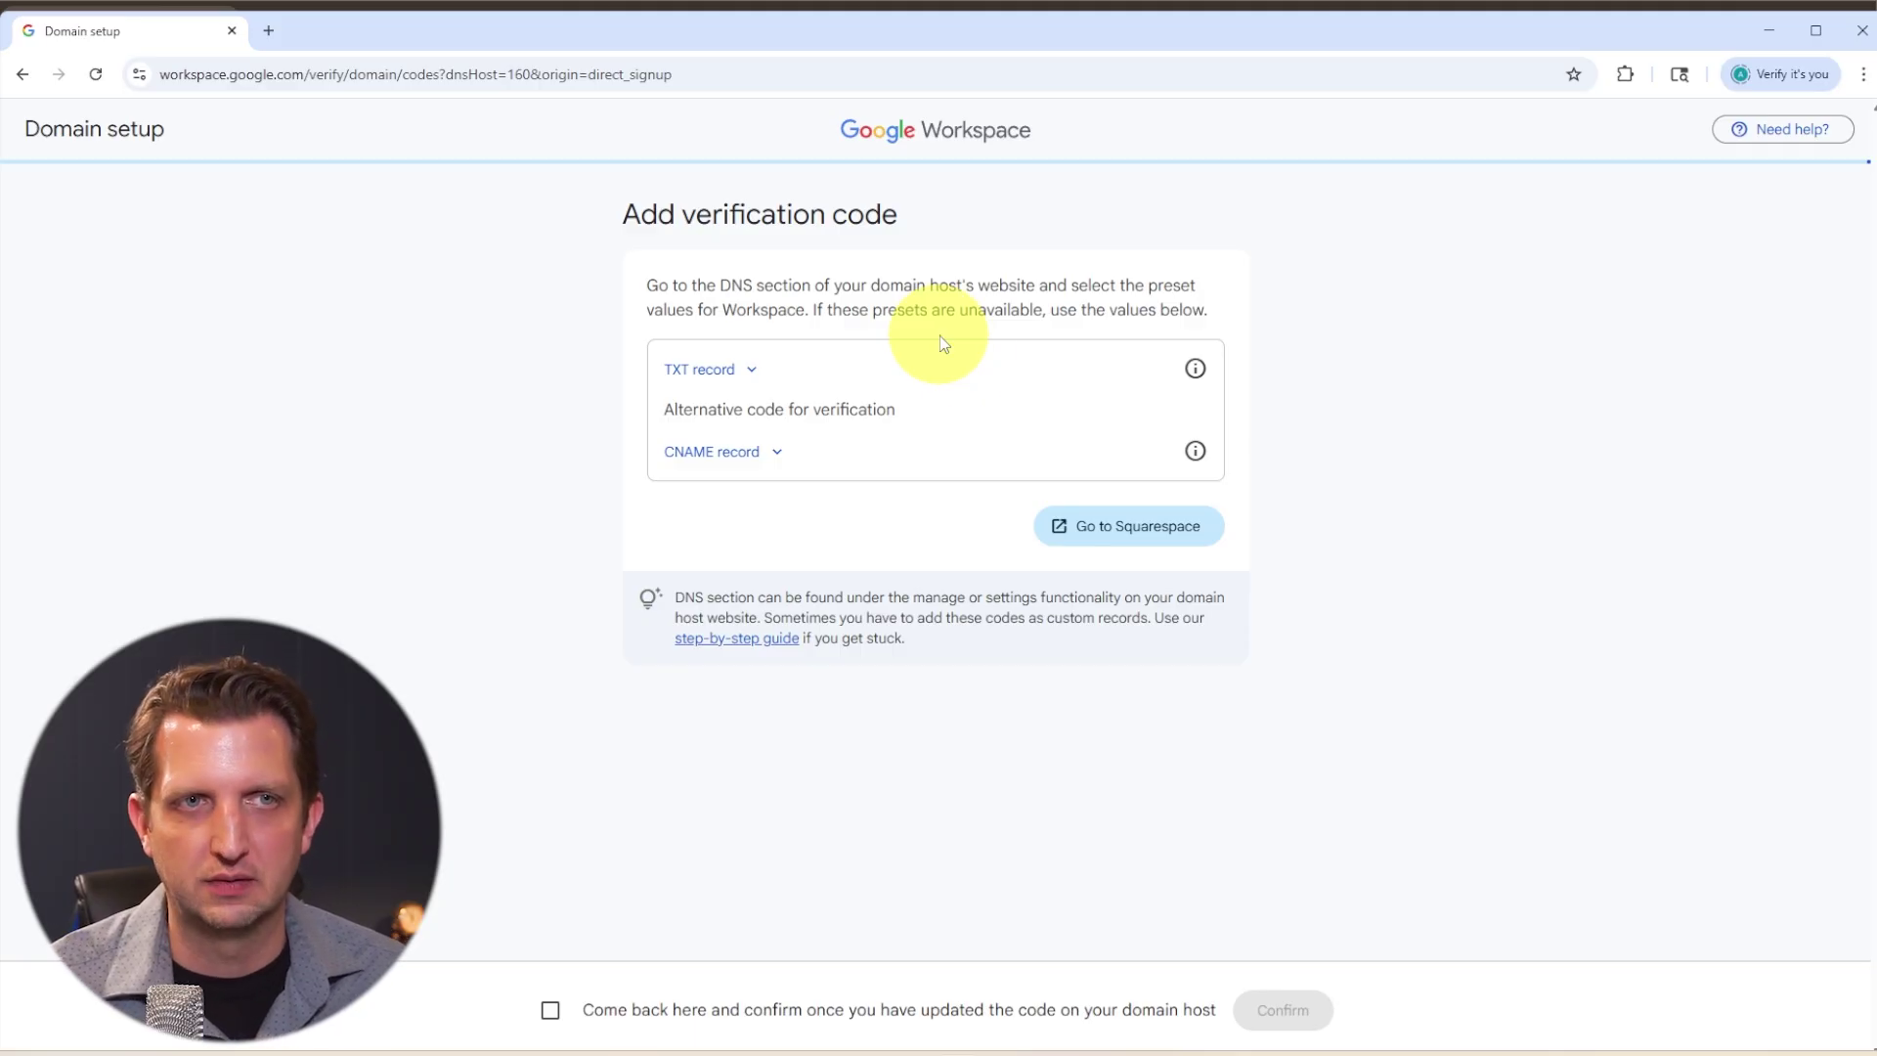
{"action": "left_click", "coordinate": [1160, 539]}
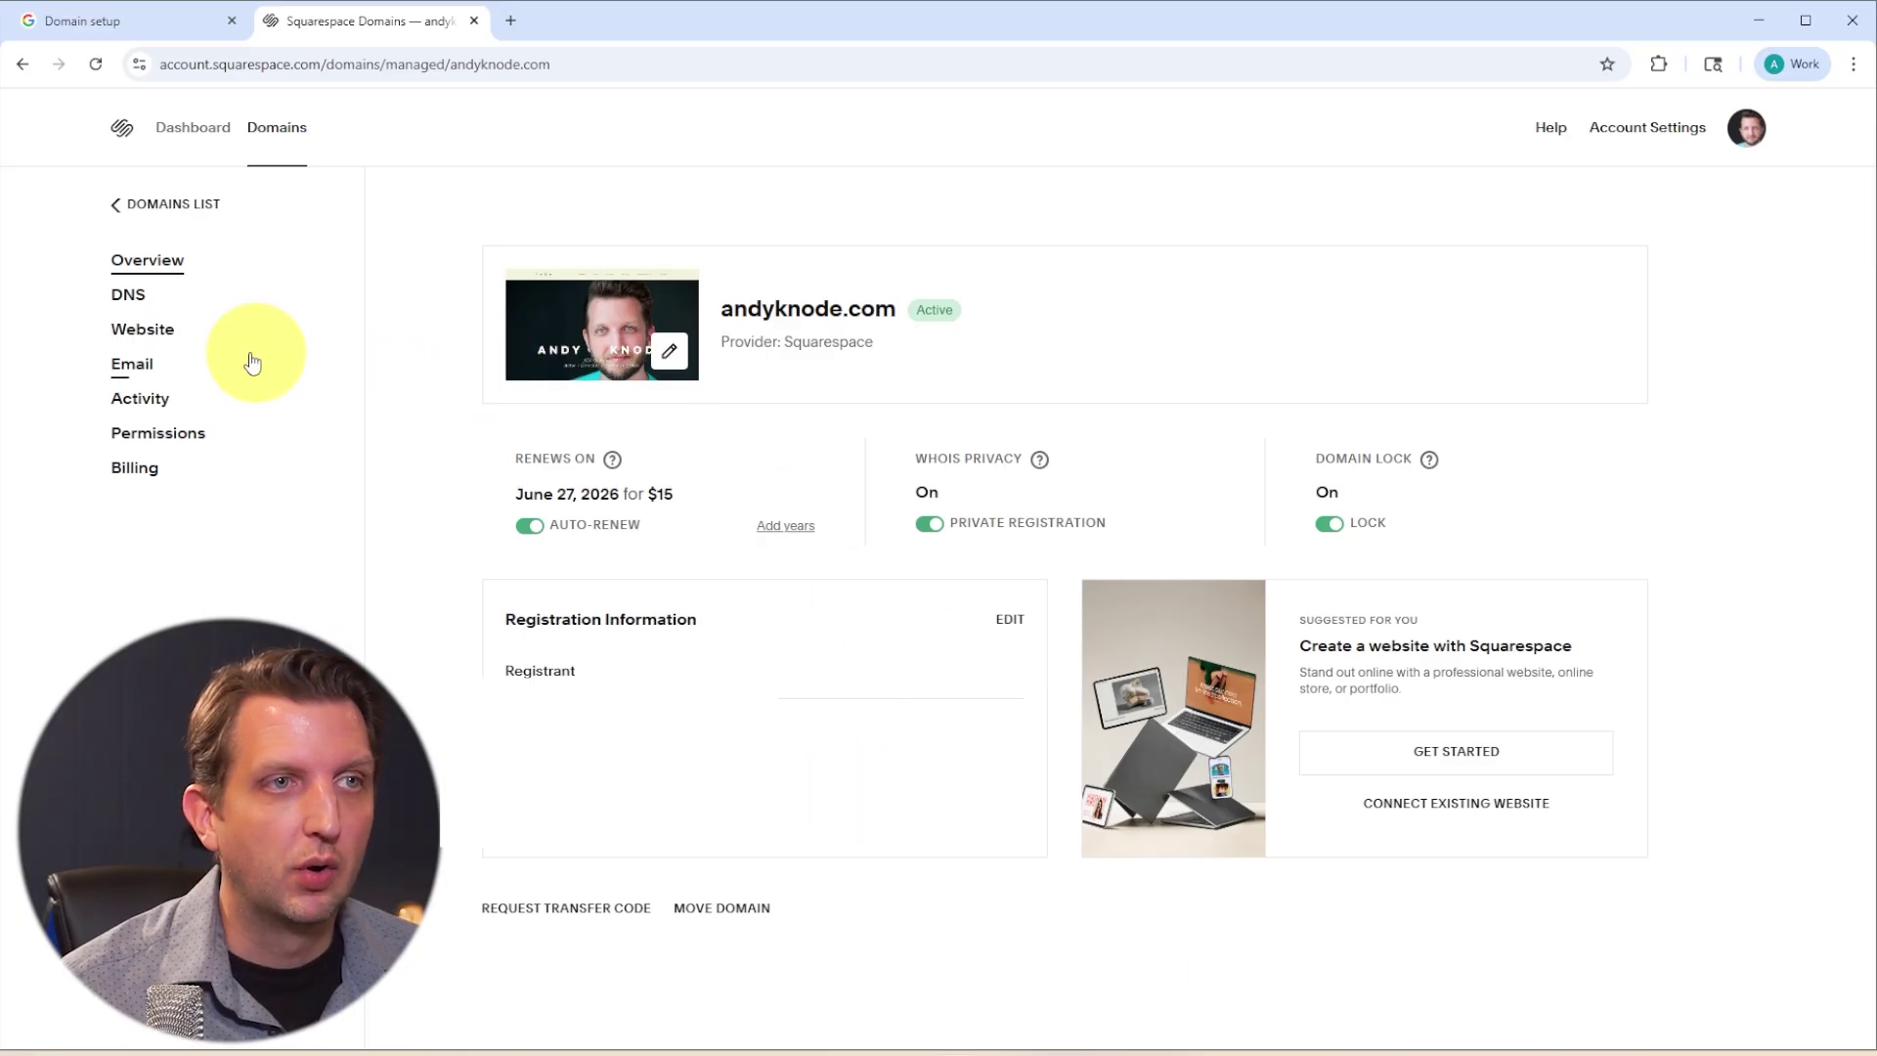
Open the domain's Squarespace DNS settings and review Workspace's TXT and CNAME verification values
{"action": "left_click", "coordinate": [146, 301]}
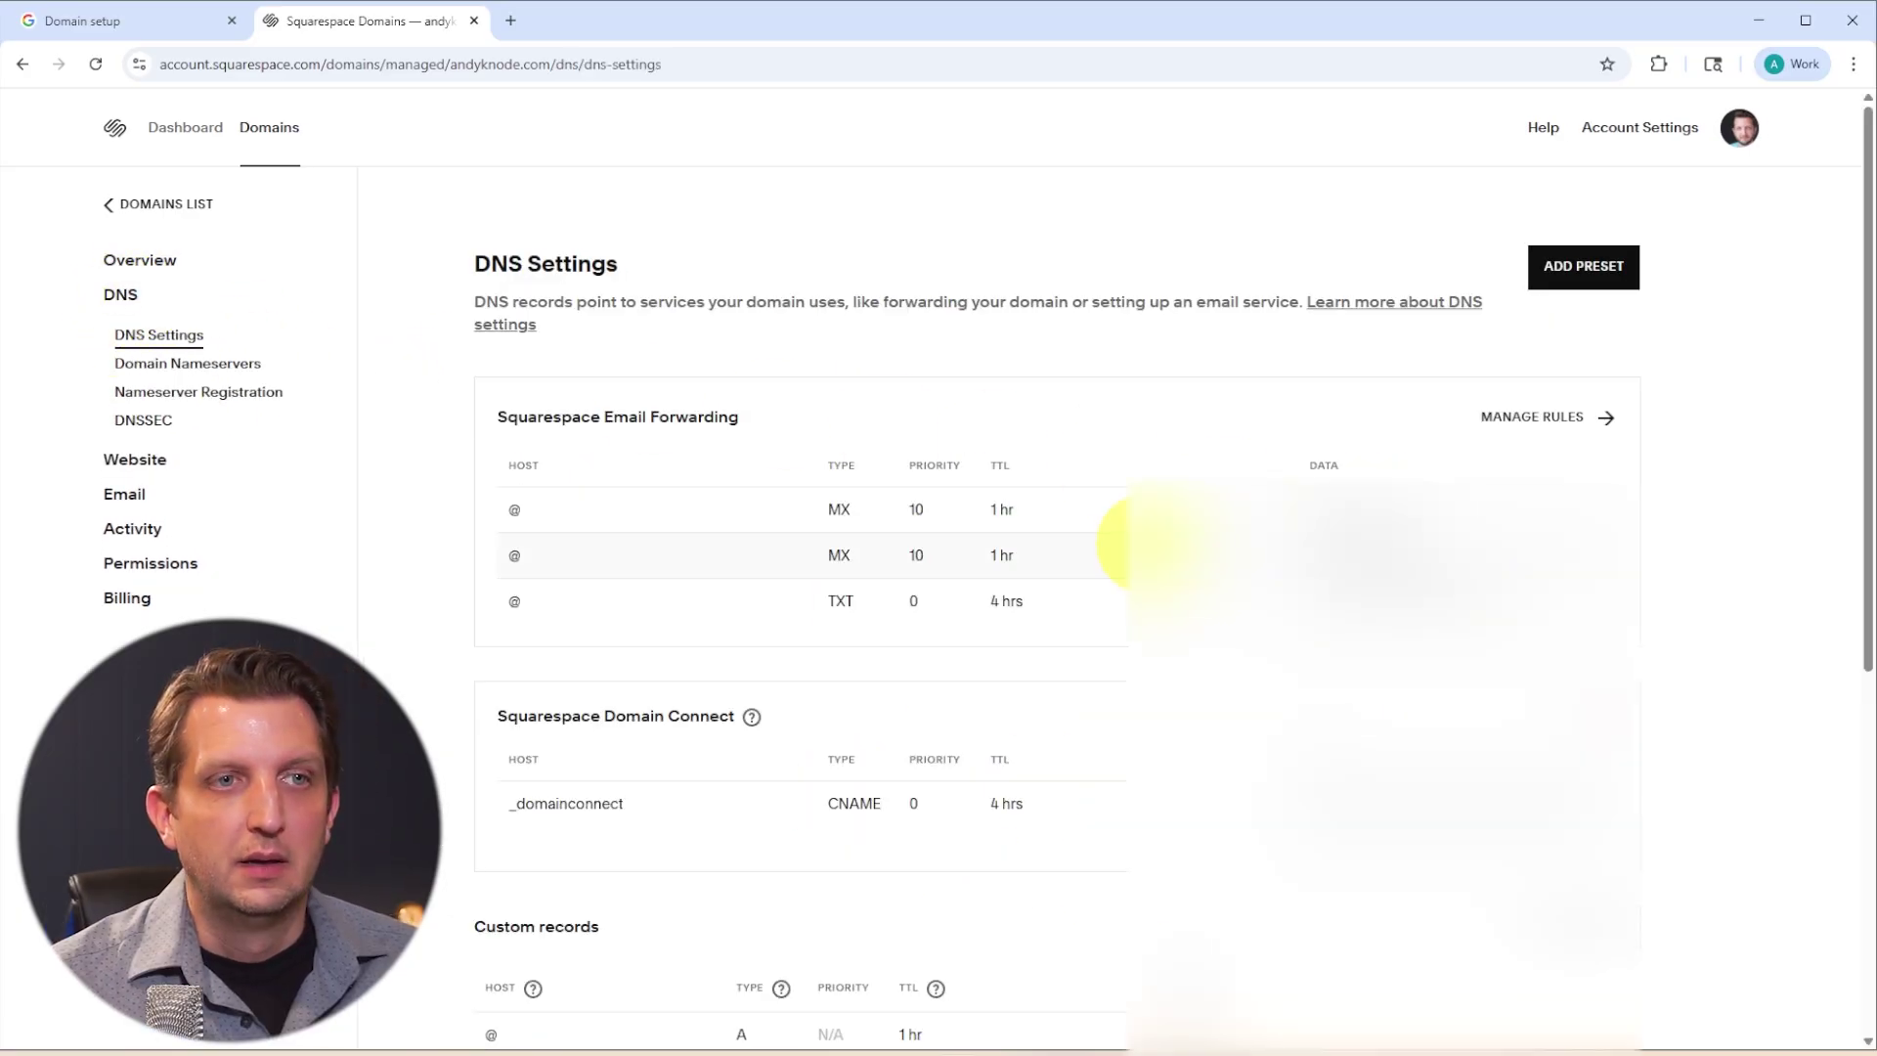
{"action": "left_click", "coordinate": [174, 20]}
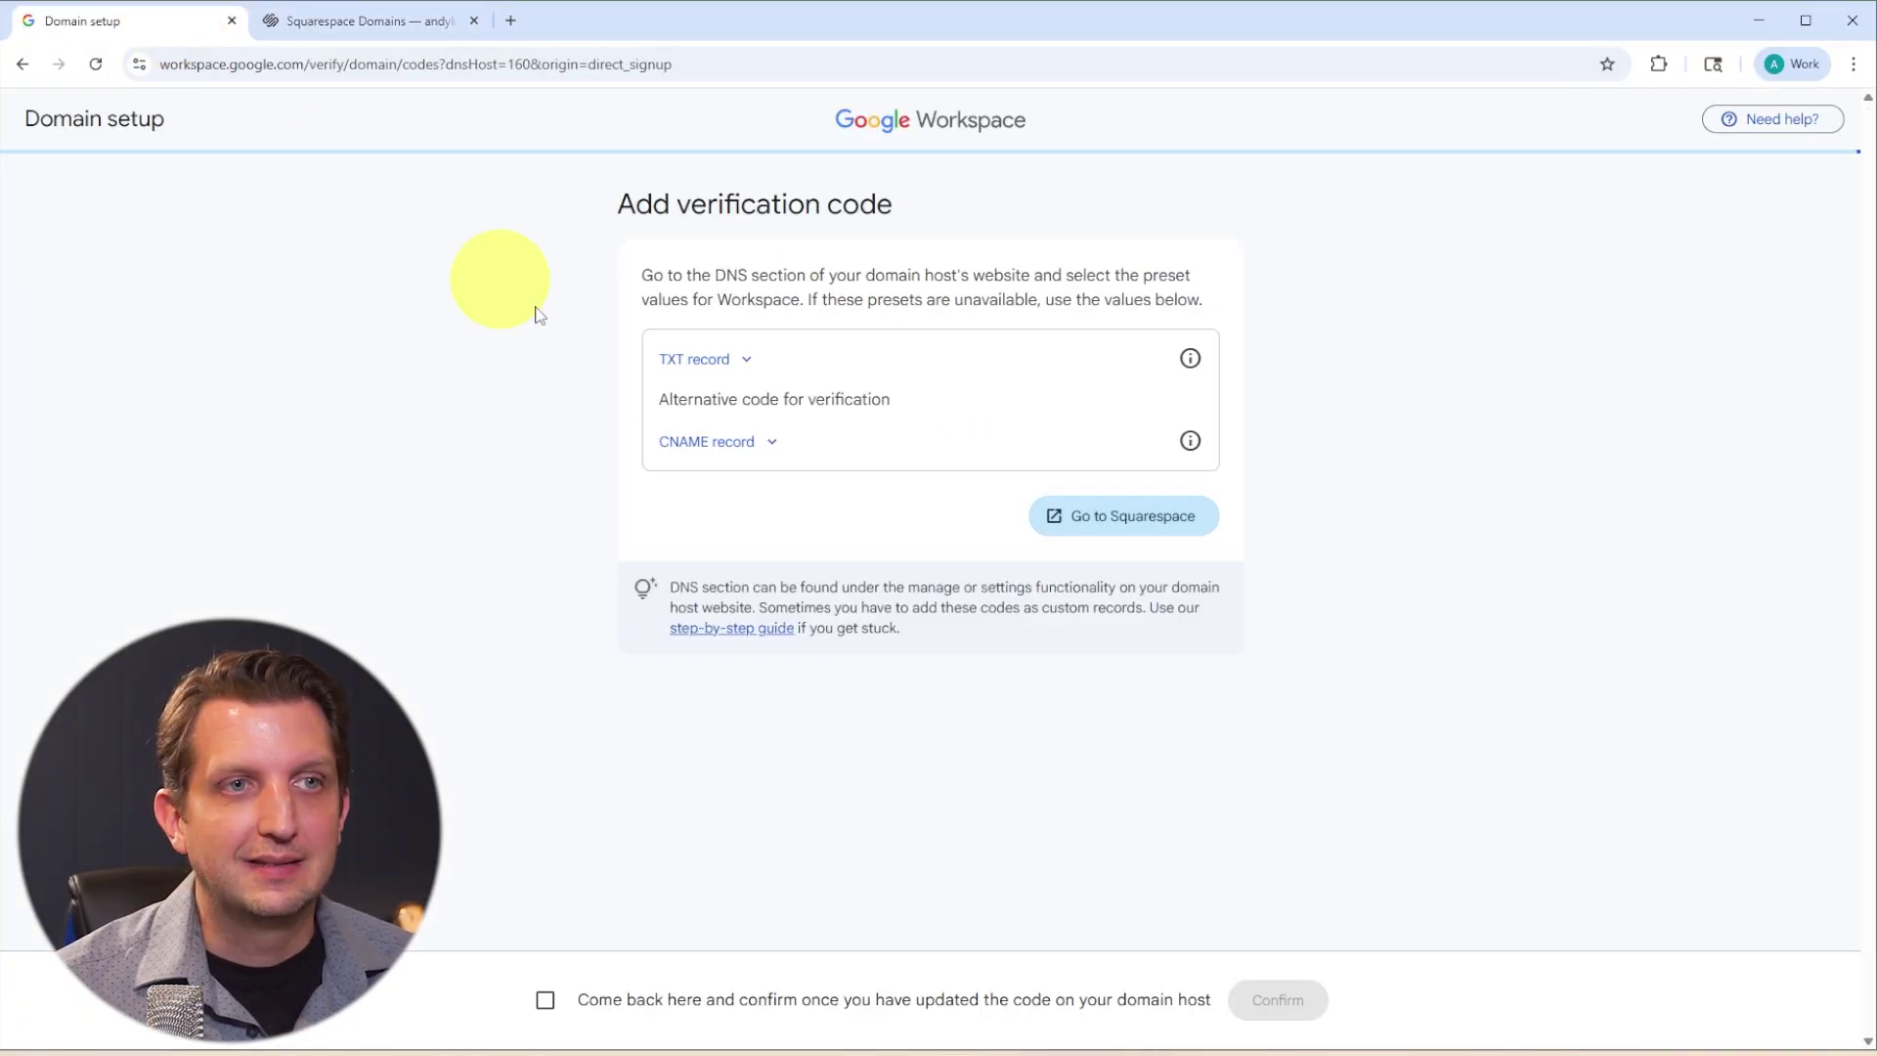
{"action": "left_click", "coordinate": [749, 362]}
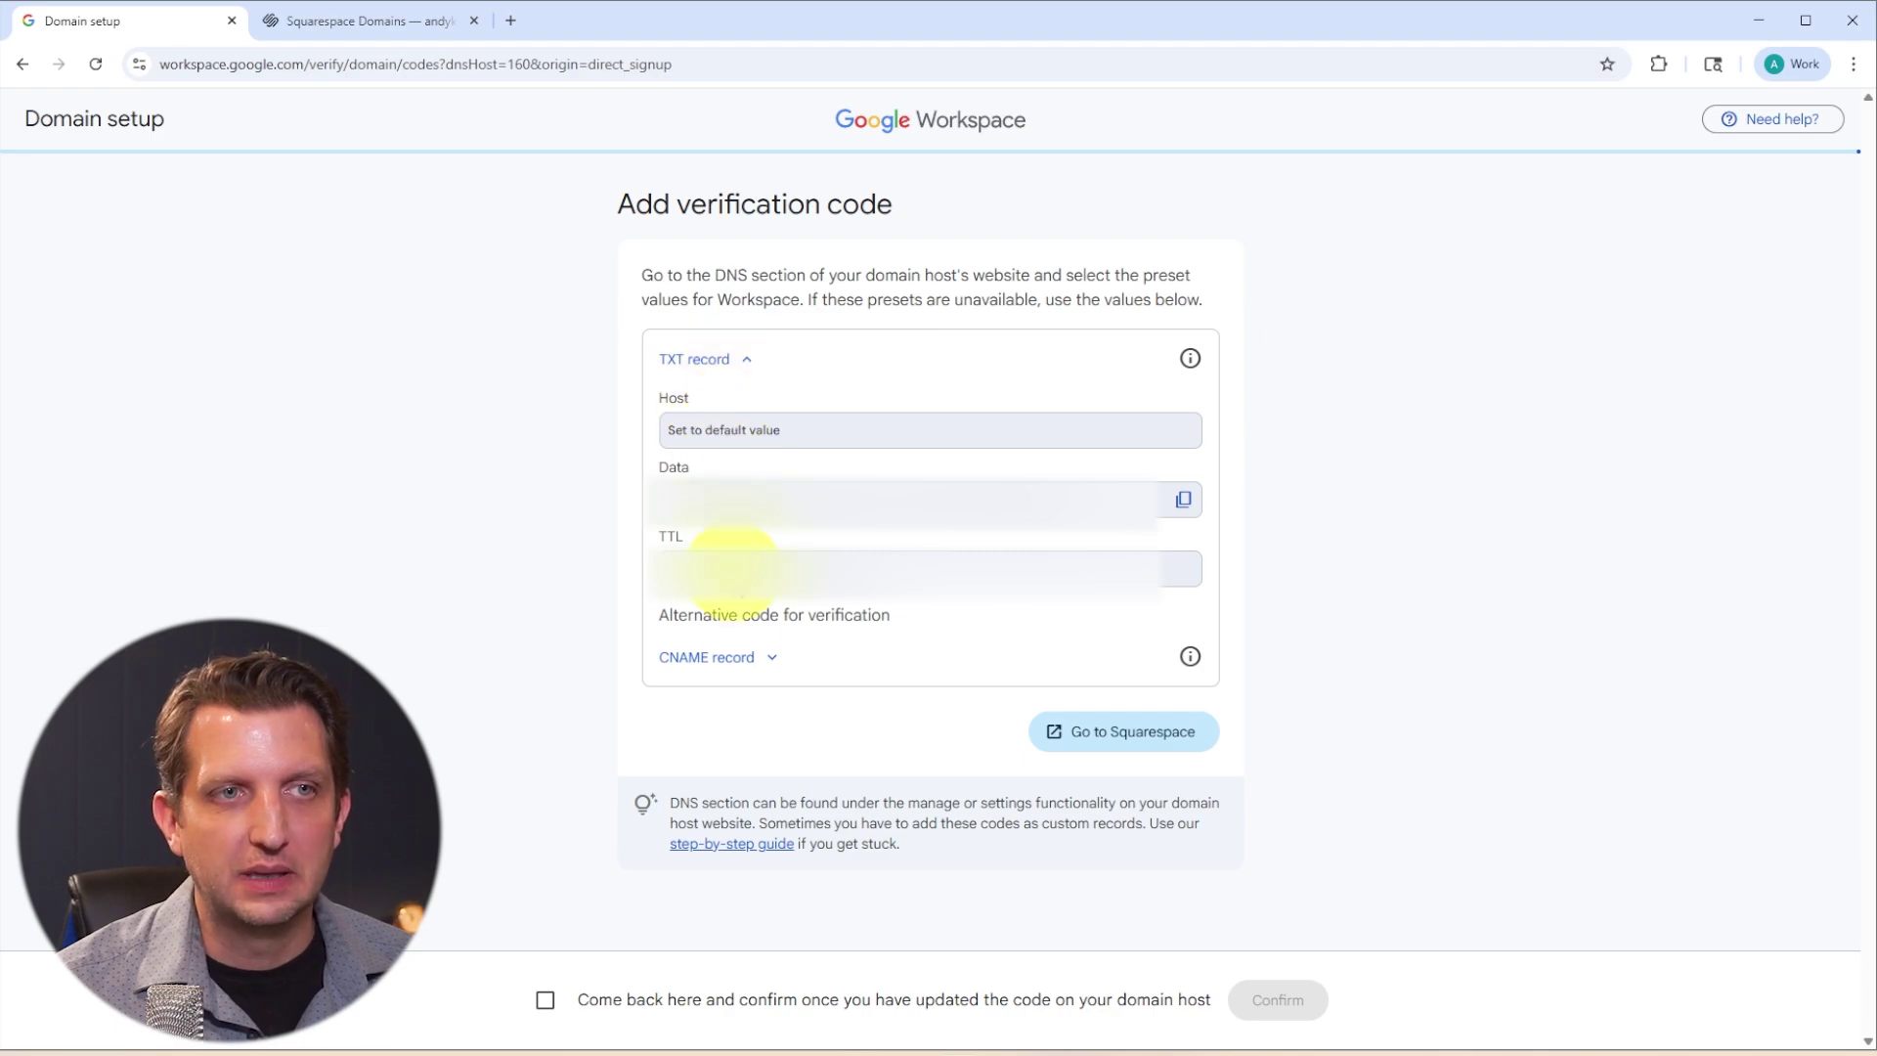
{"action": "left_click", "coordinate": [769, 661]}
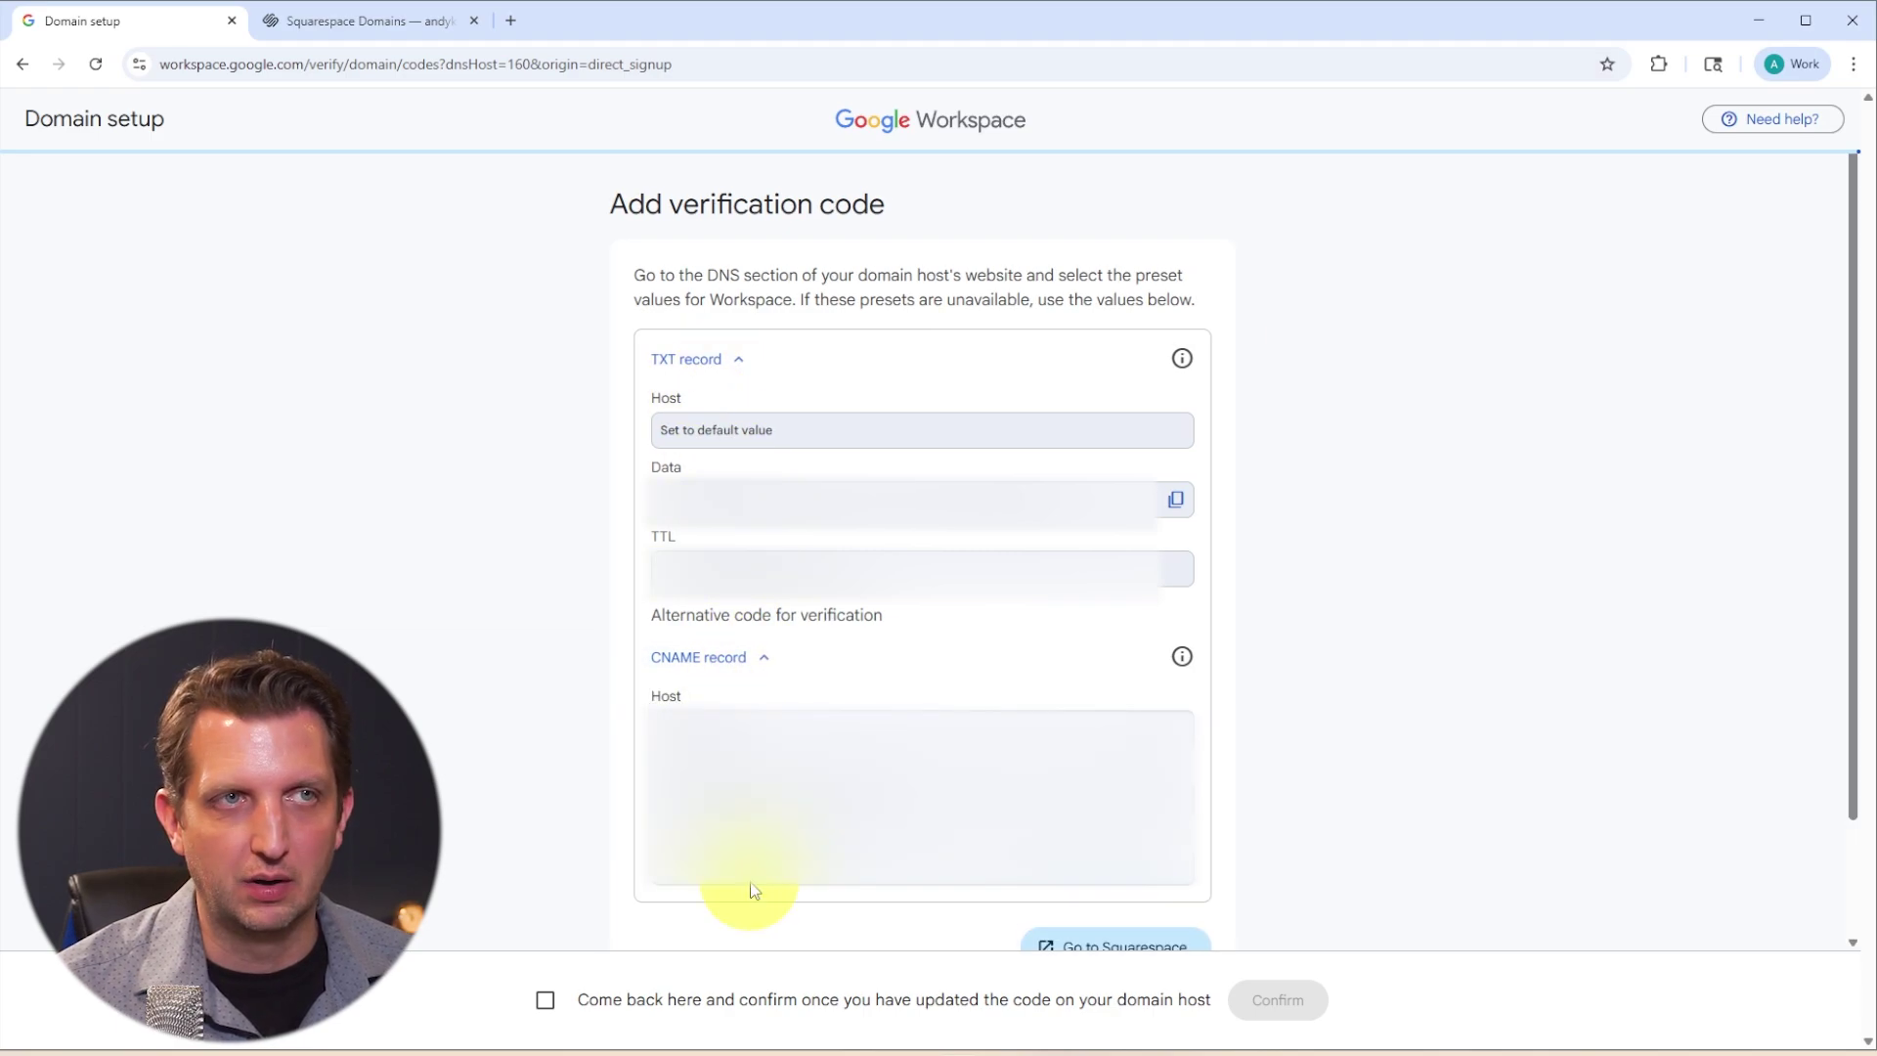
{"action": "left_click", "coordinate": [384, 28]}
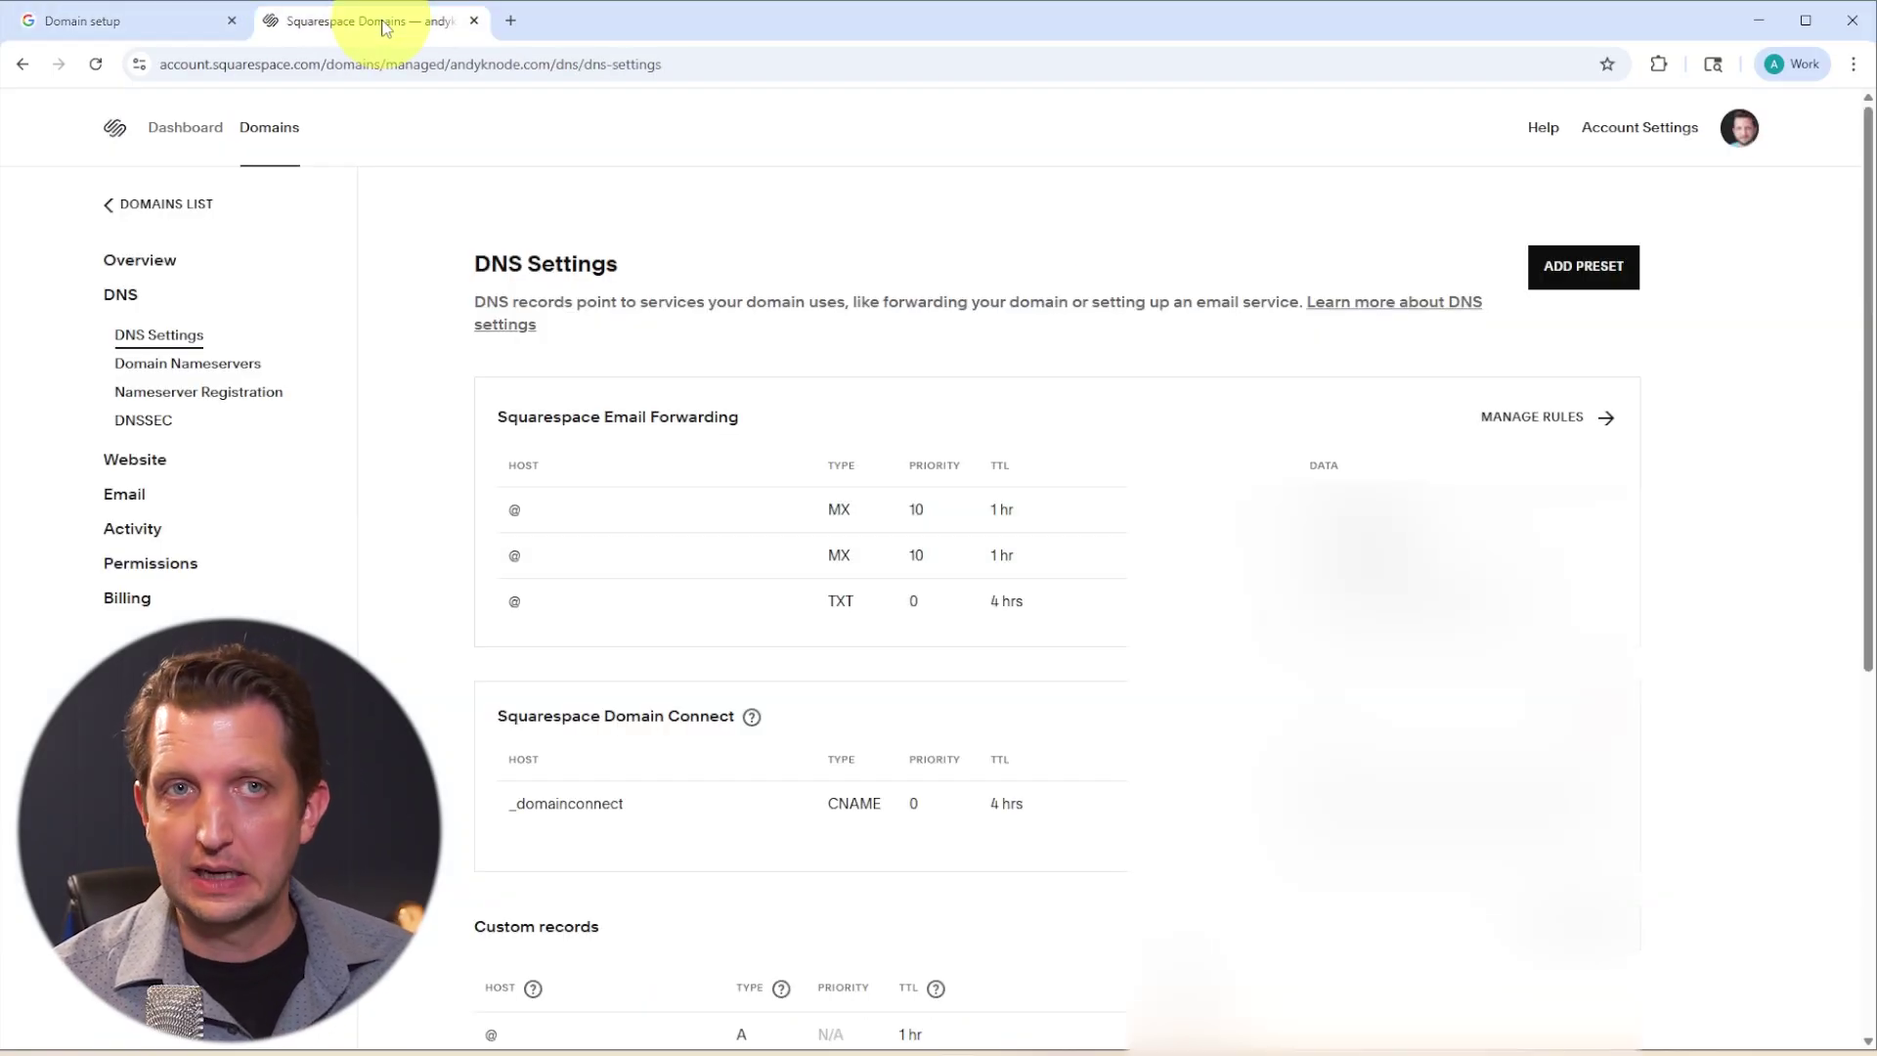
Add a Google Workspace Verification preset record containing the copied TXT verification code
{"action": "left_click", "coordinate": [1577, 280]}
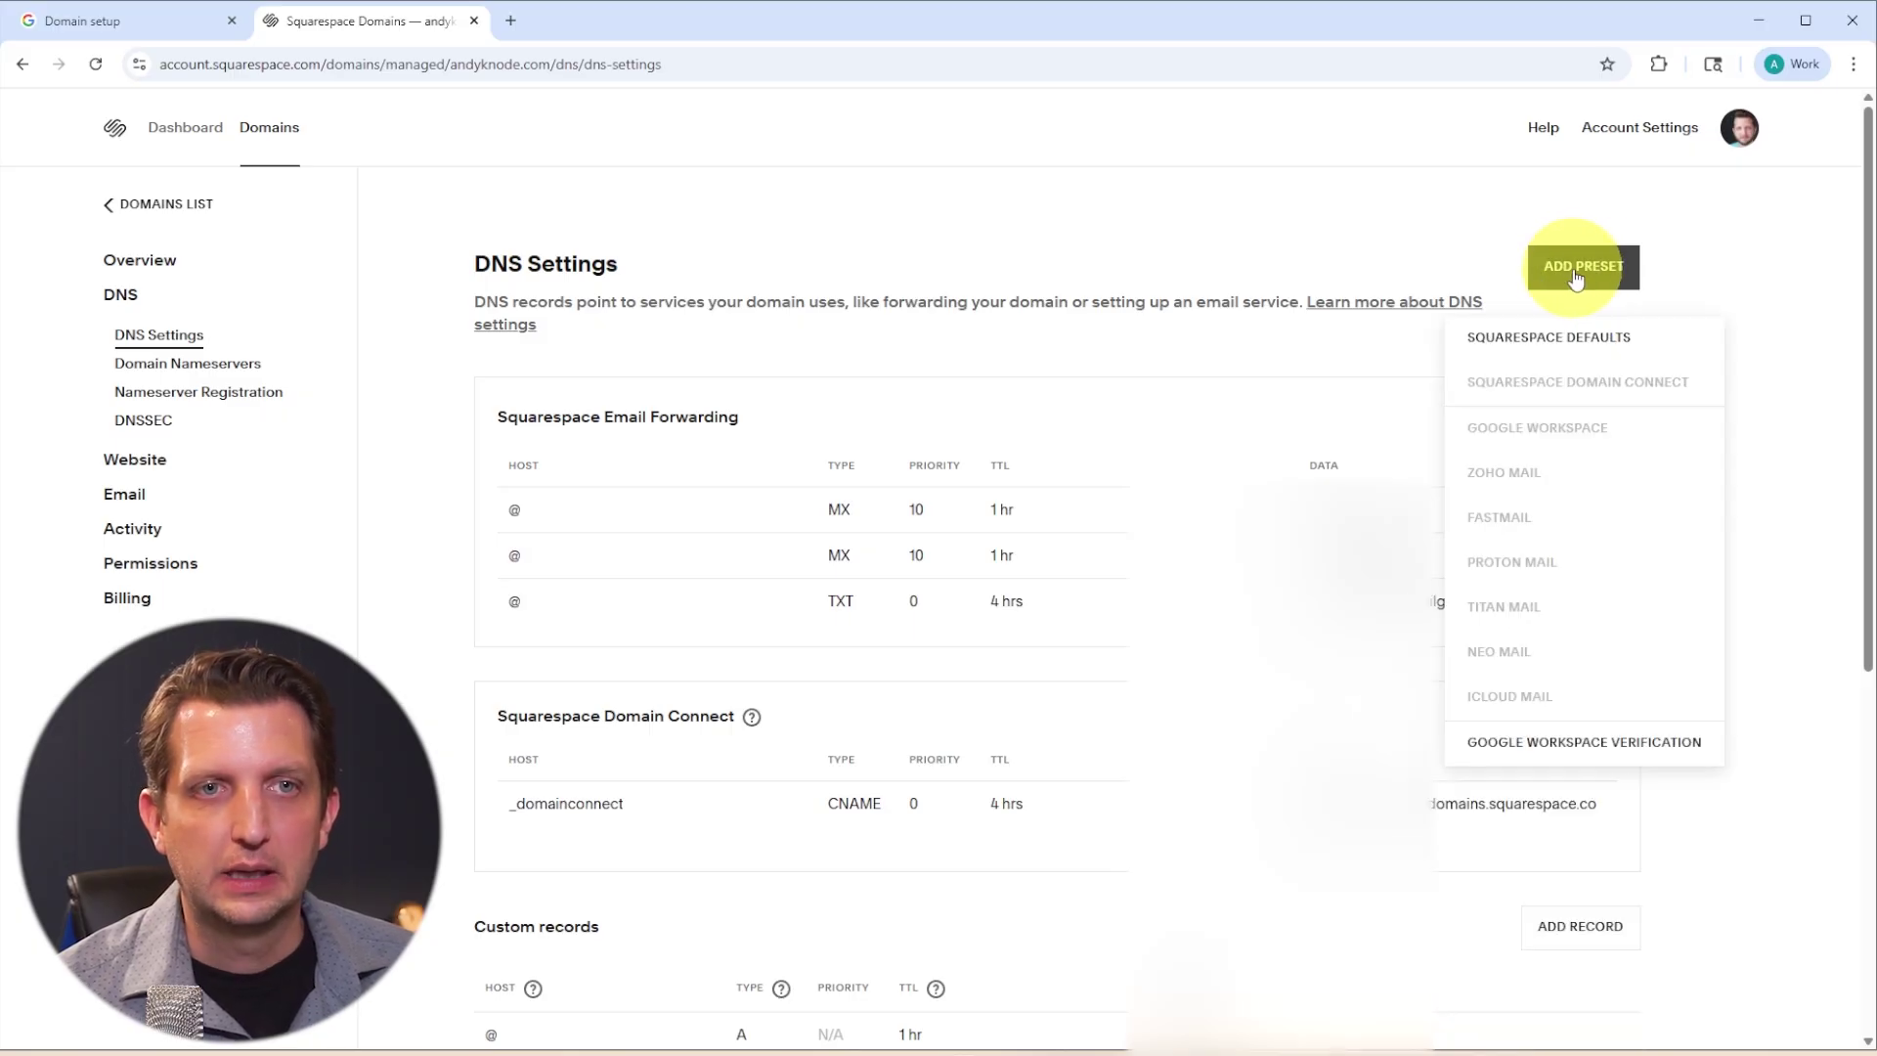
{"action": "left_click", "coordinate": [1572, 759]}
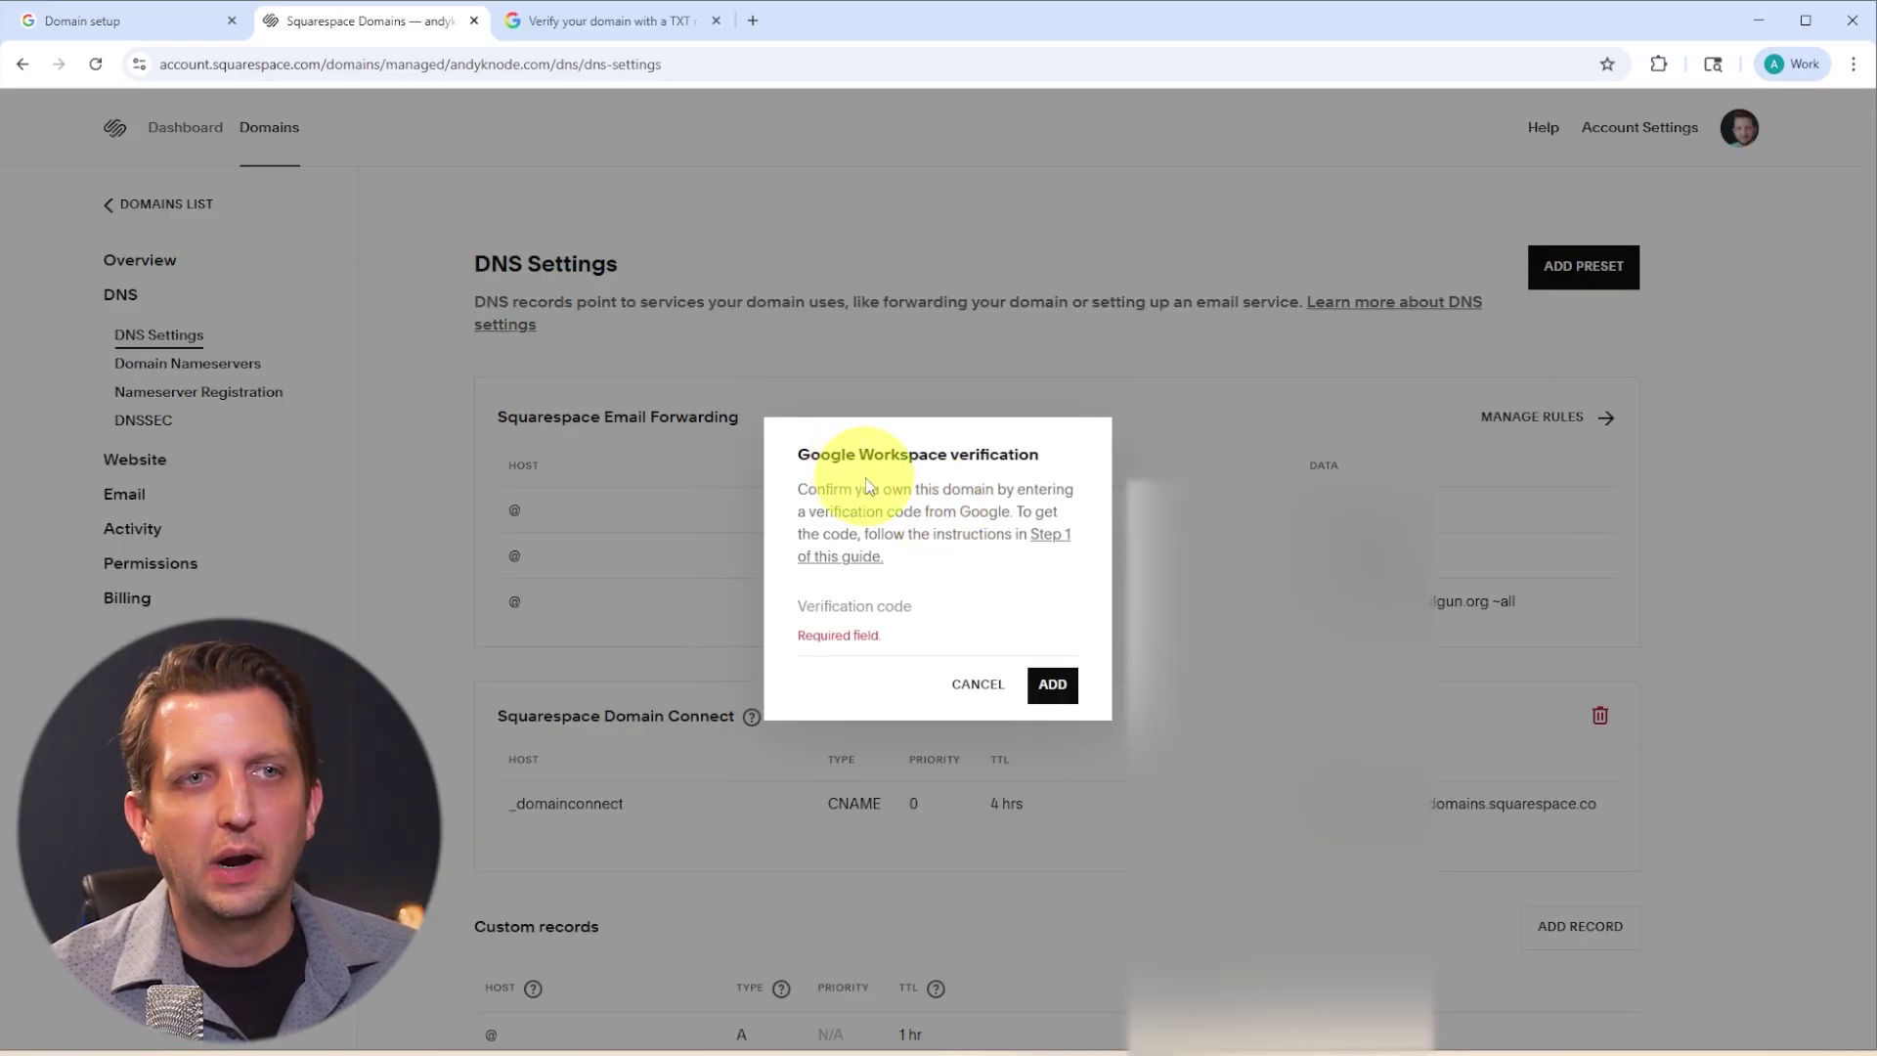
{"action": "left_click", "coordinate": [125, 28]}
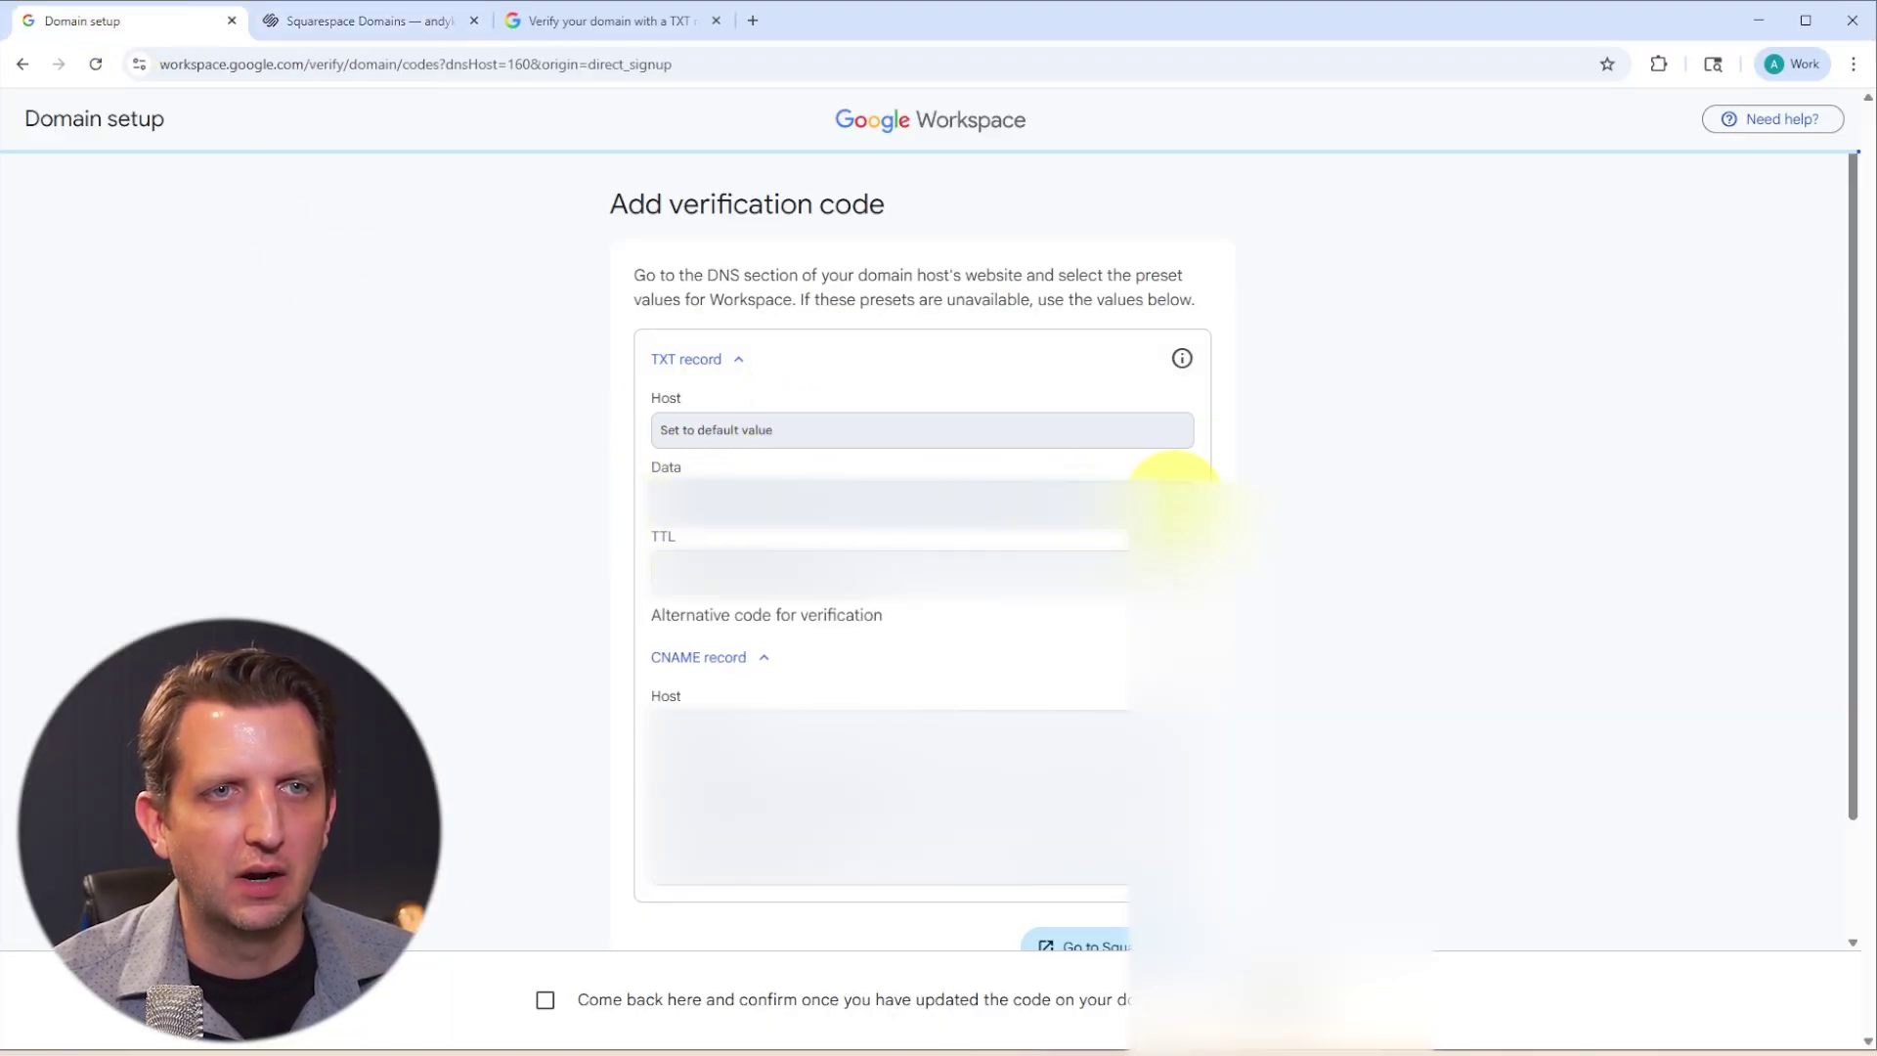
{"action": "left_click", "coordinate": [1176, 489]}
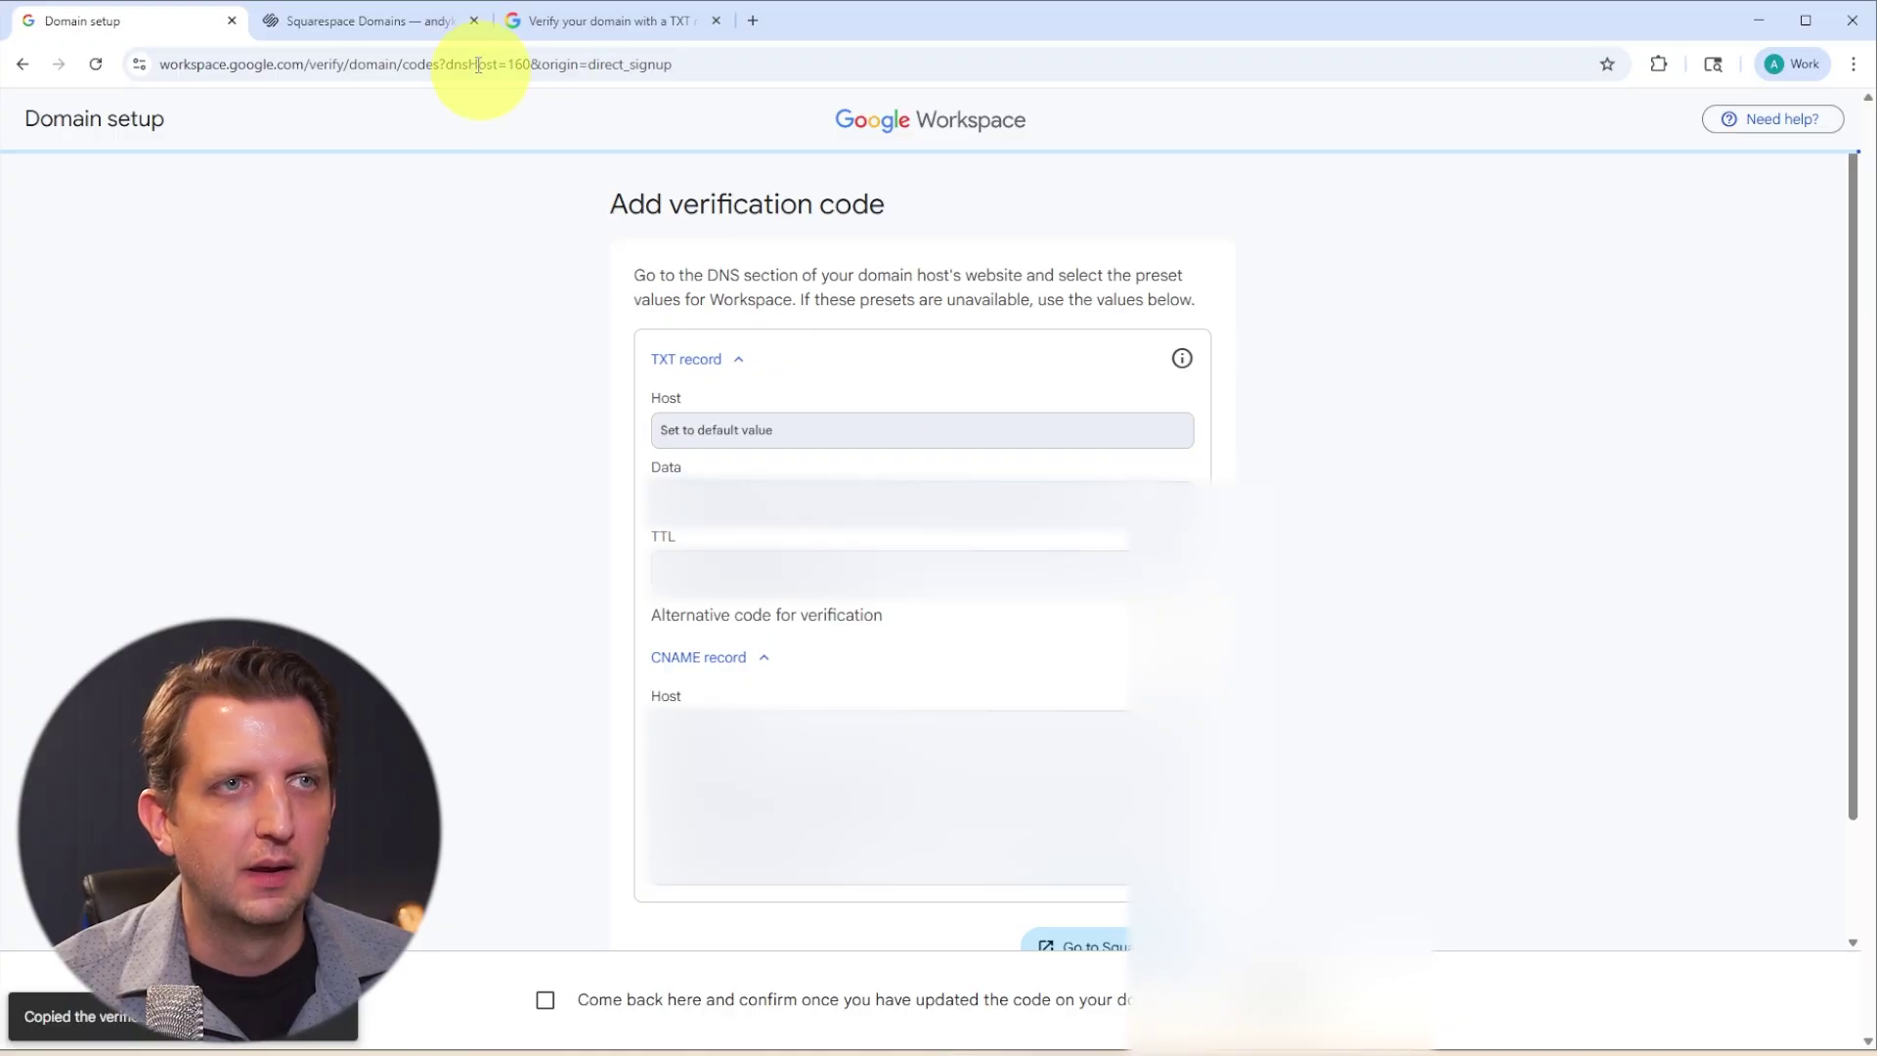
{"action": "left_click", "coordinate": [390, 20]}
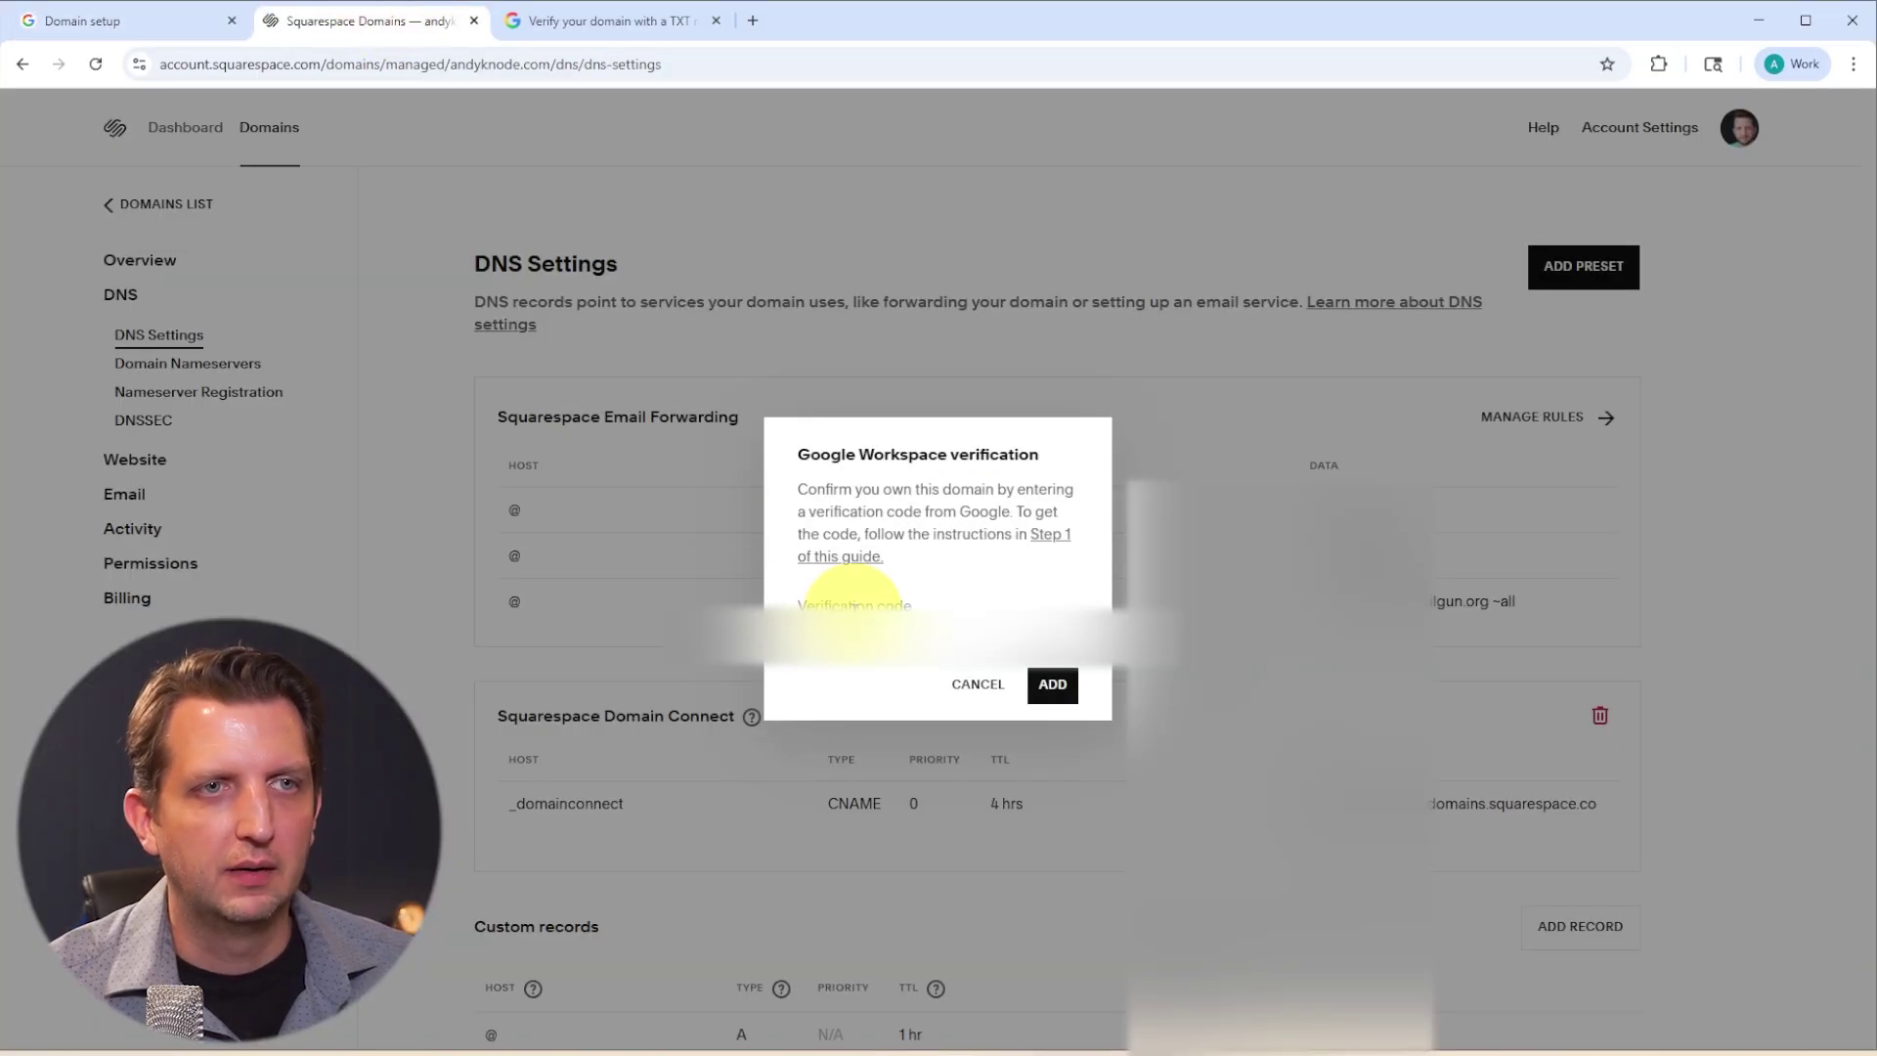
{"action": "left_click", "coordinate": [849, 603]}
{"action": "key", "text": "ctrl+v"}
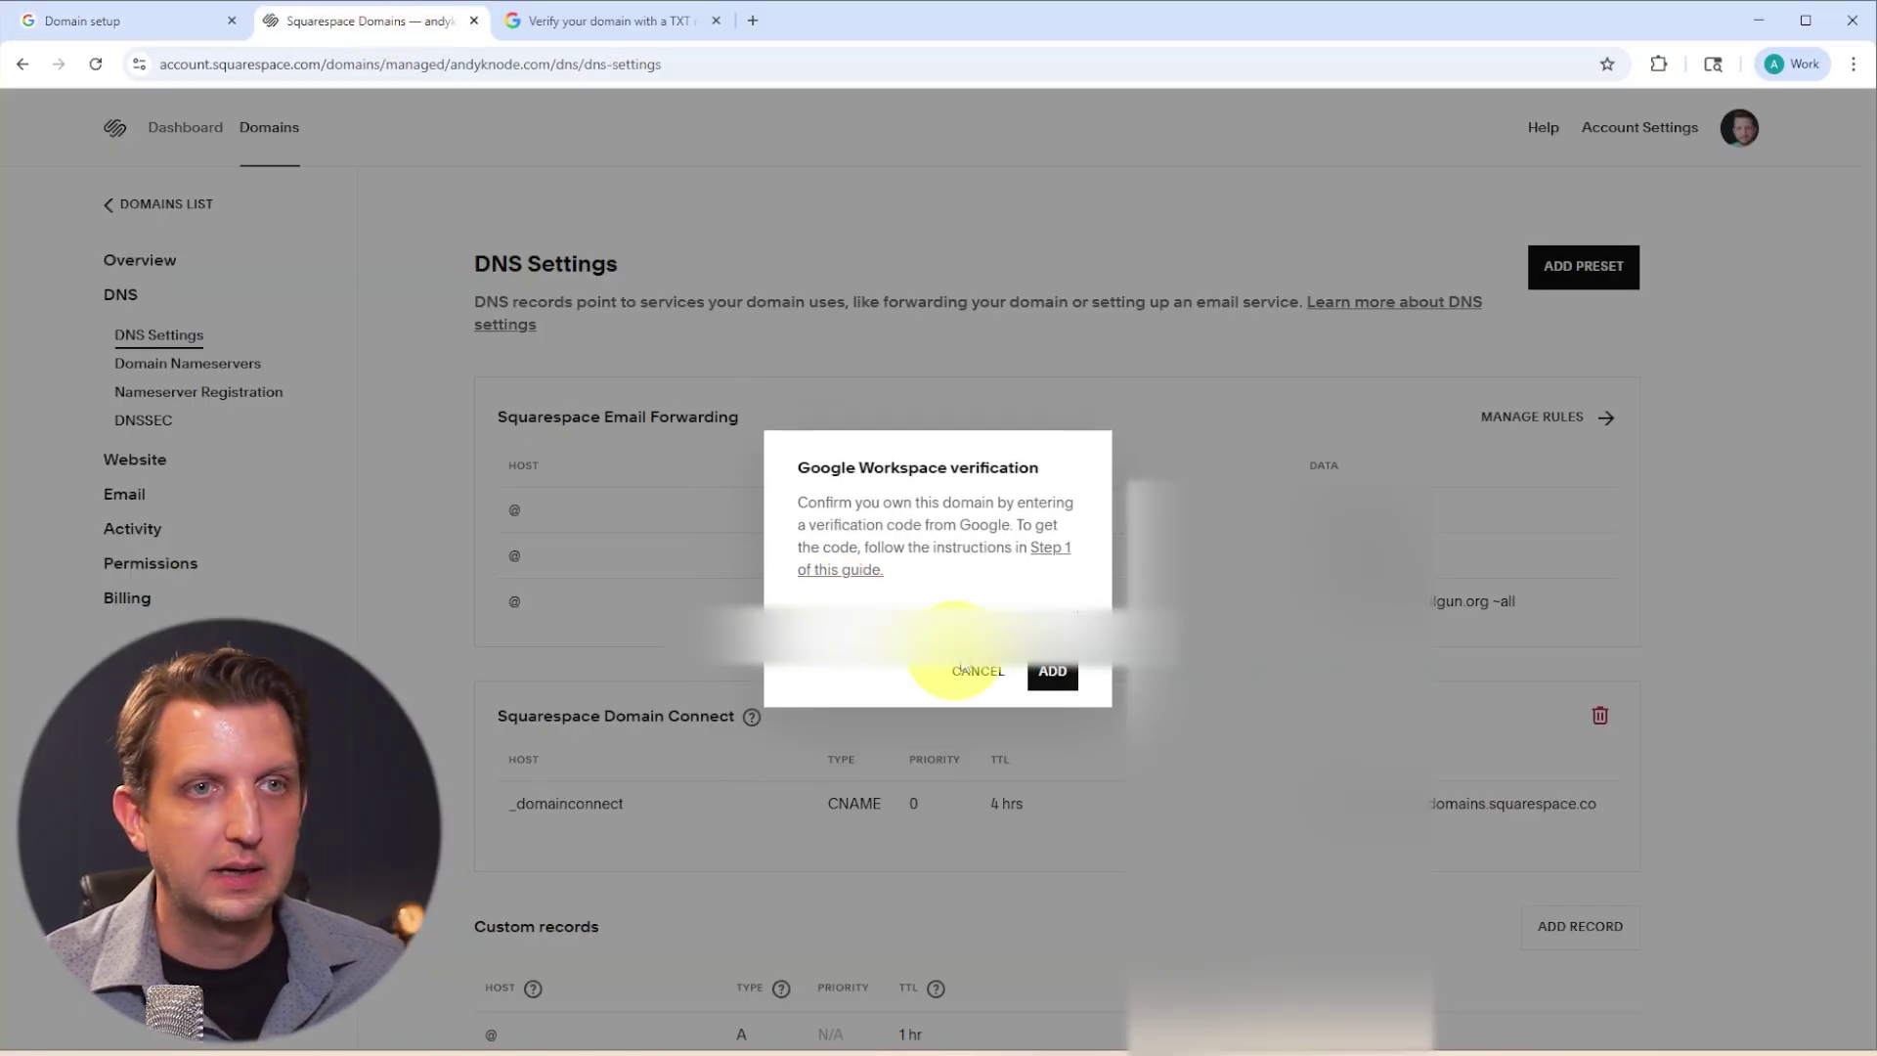
{"action": "left_click", "coordinate": [1062, 674]}
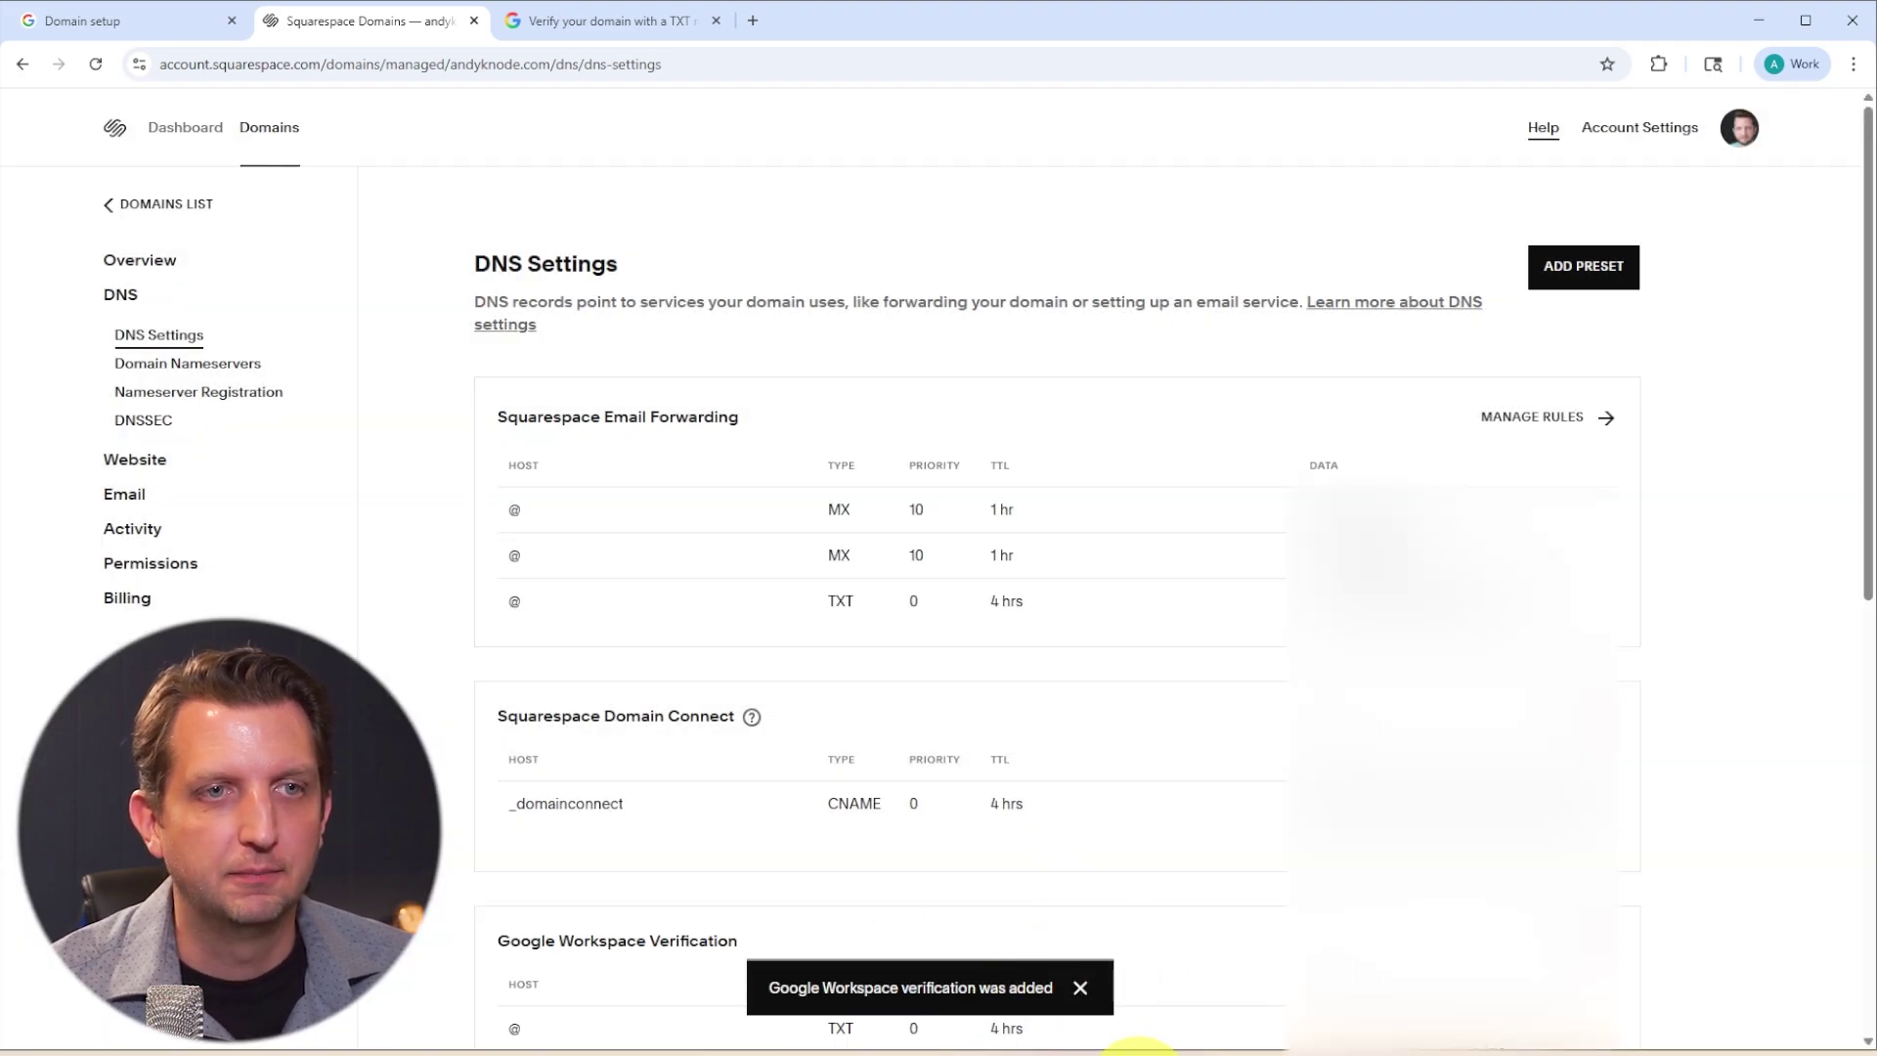
{"action": "left_click", "coordinate": [127, 20]}
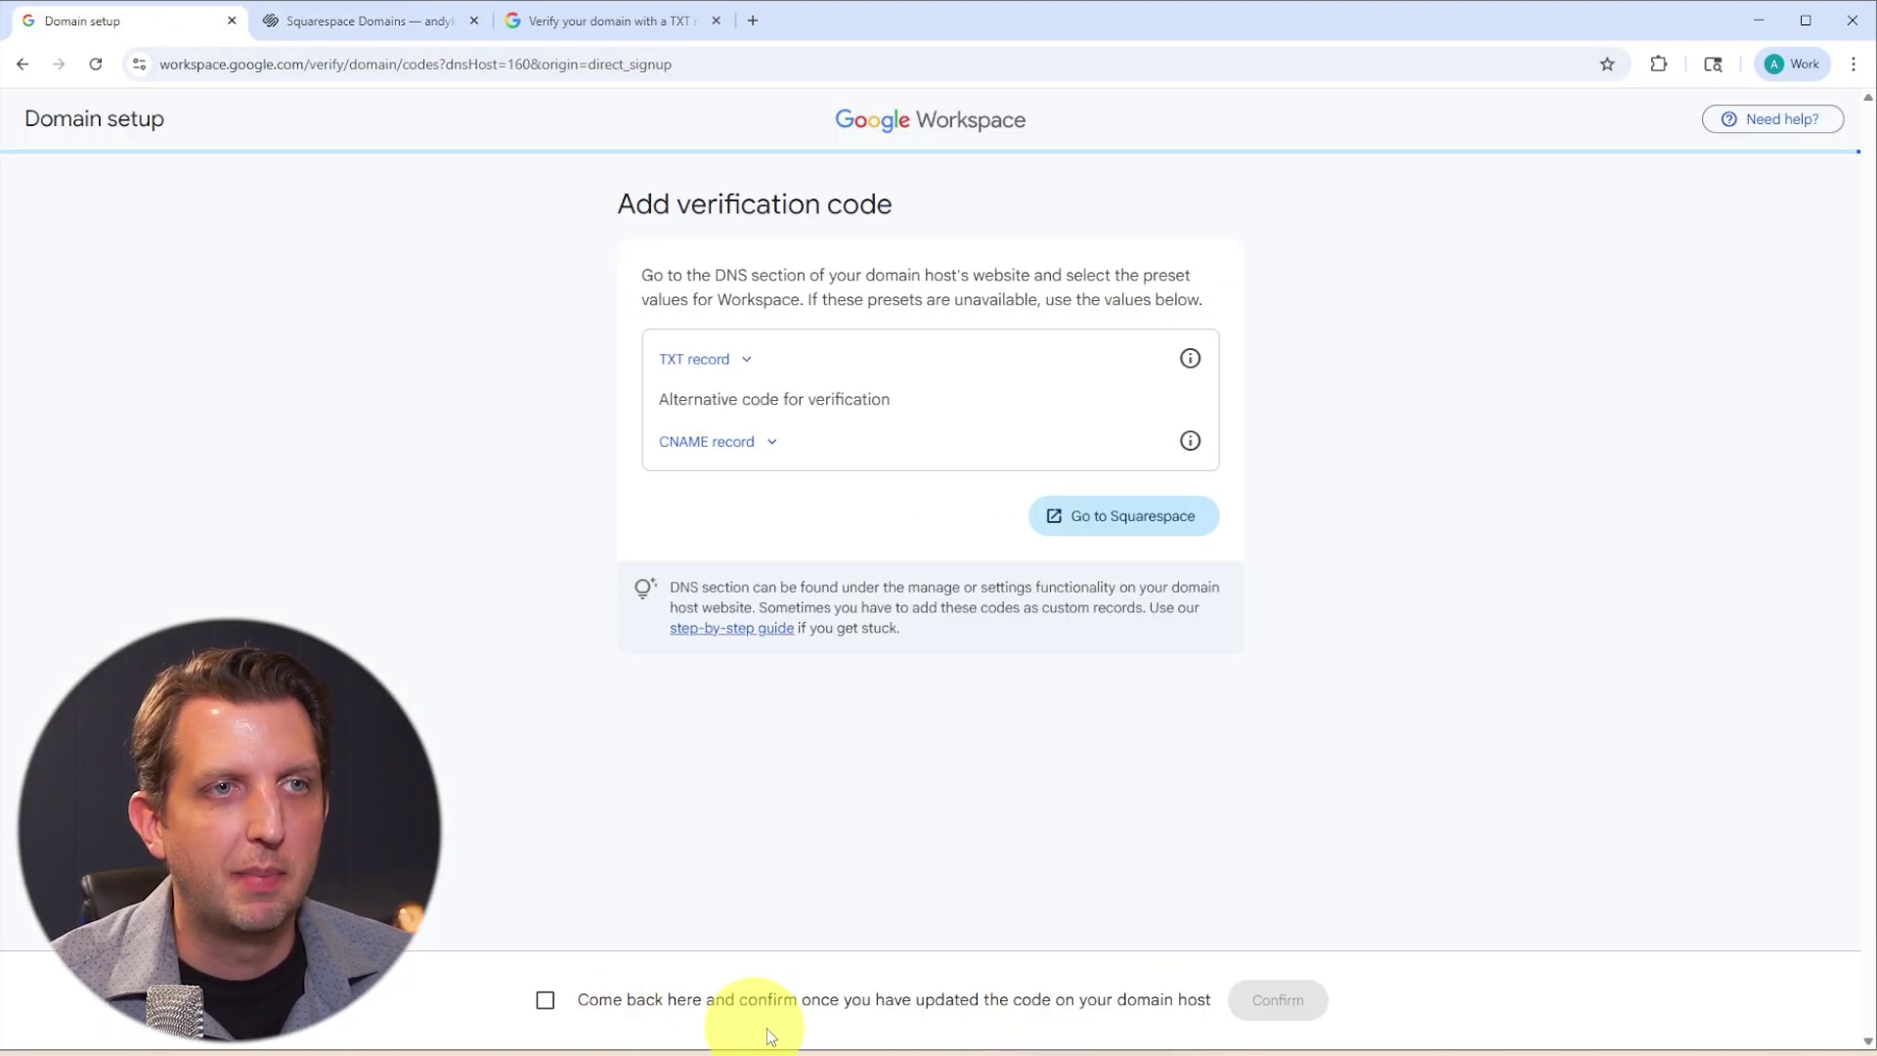
Tick the acknowledgement that the verification code was updated at Squarespace
{"action": "left_click", "coordinate": [546, 1000]}
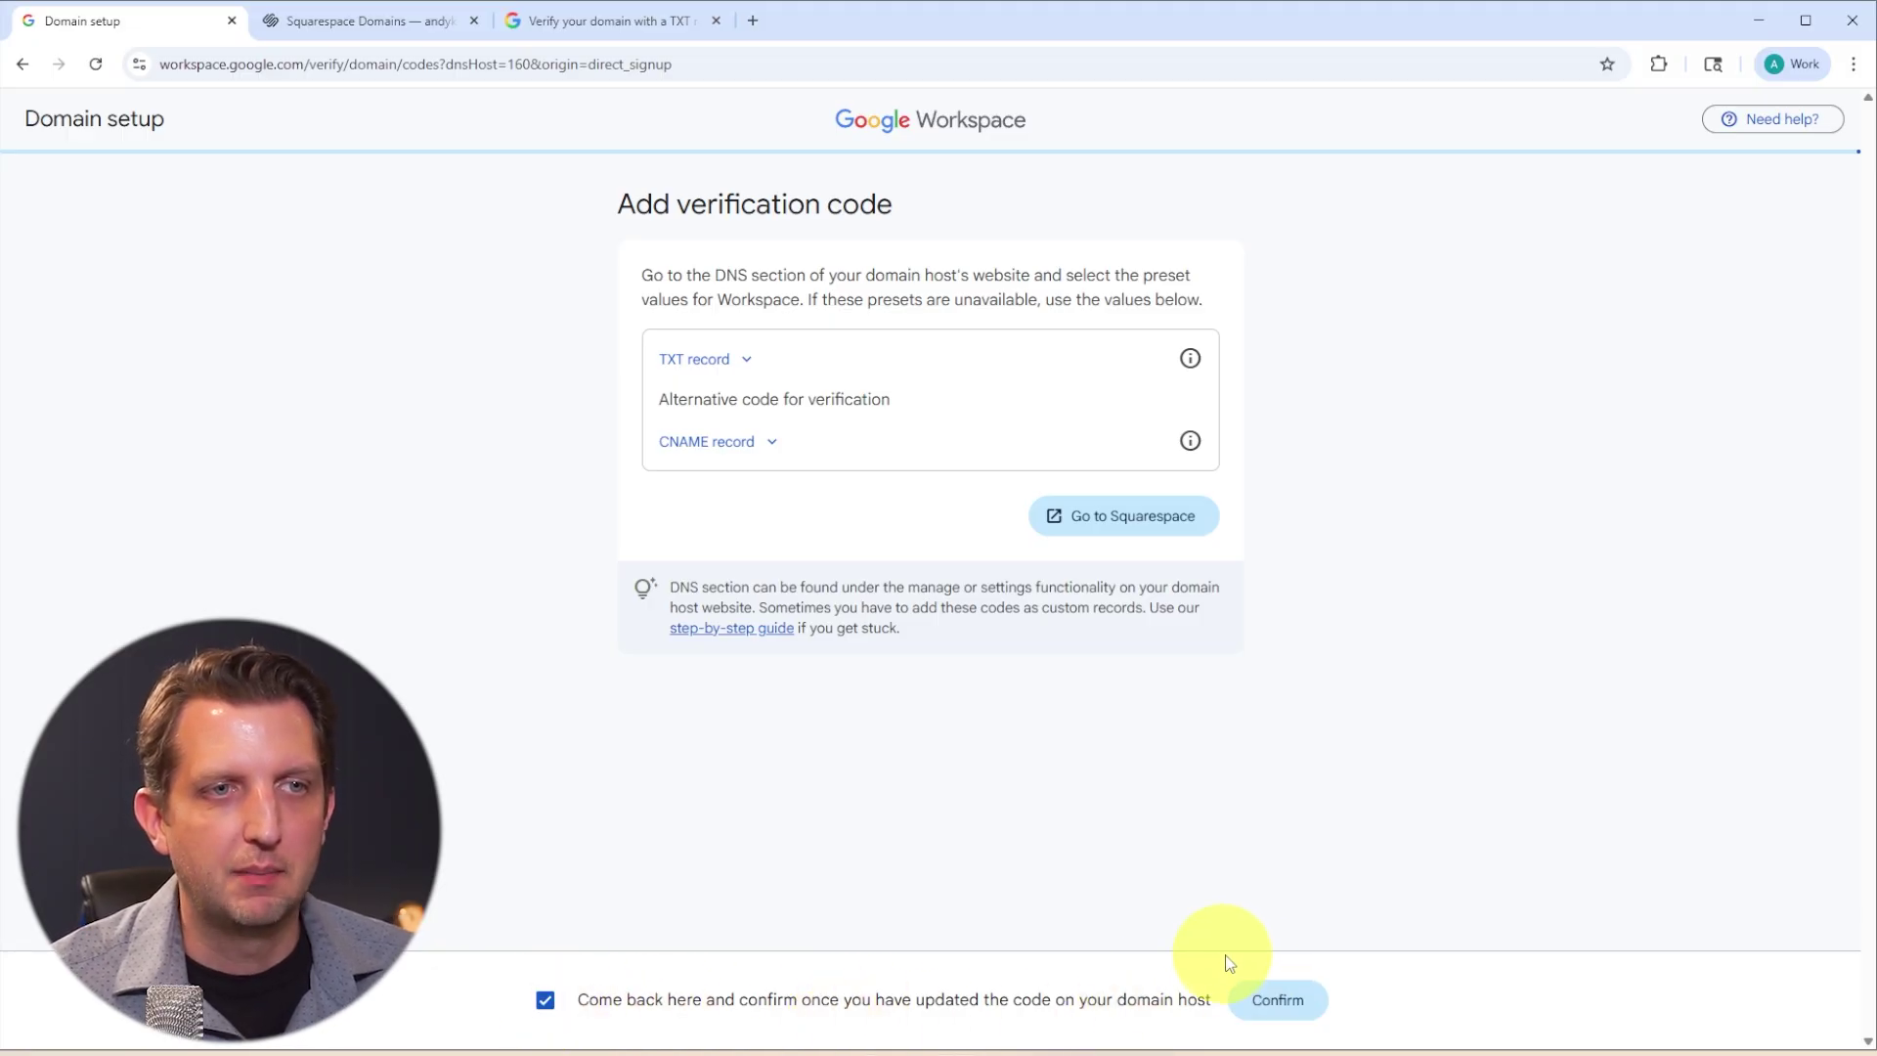
{"action": "left_click", "coordinate": [837, 1002]}
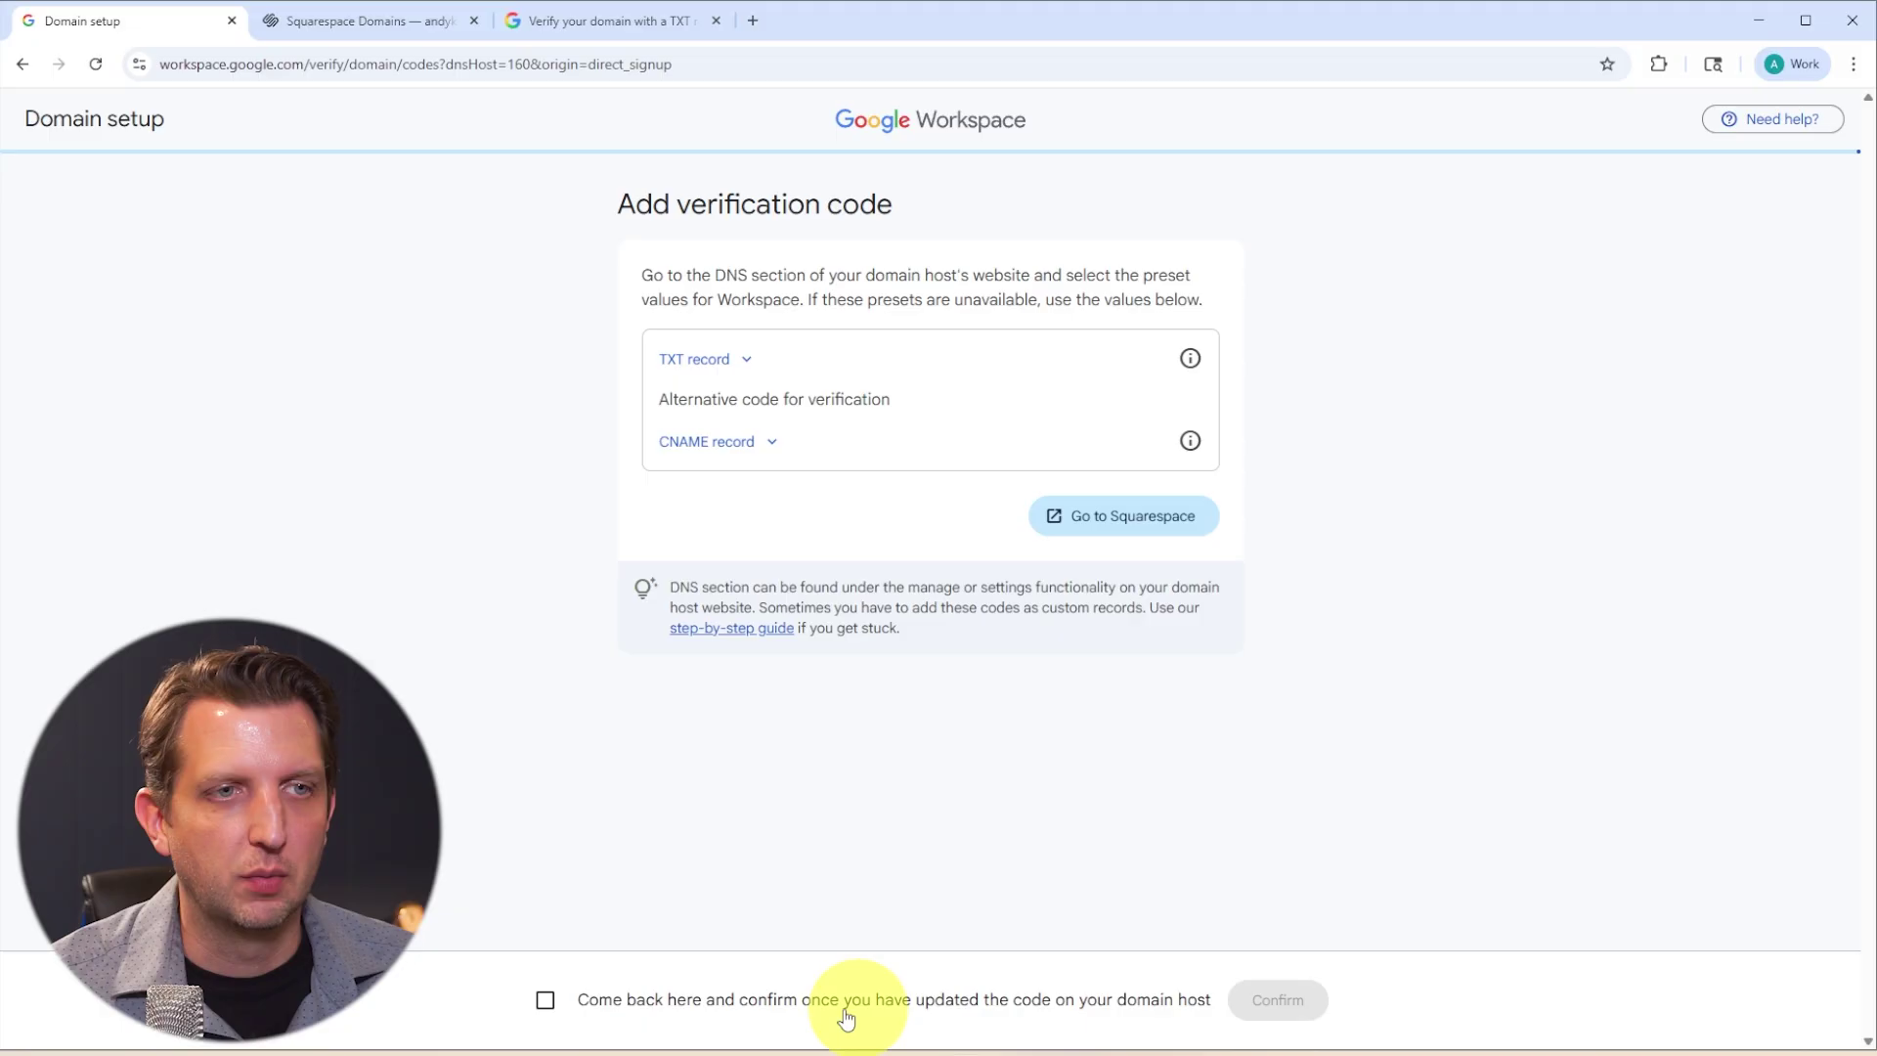
{"action": "left_click", "coordinate": [546, 1001]}
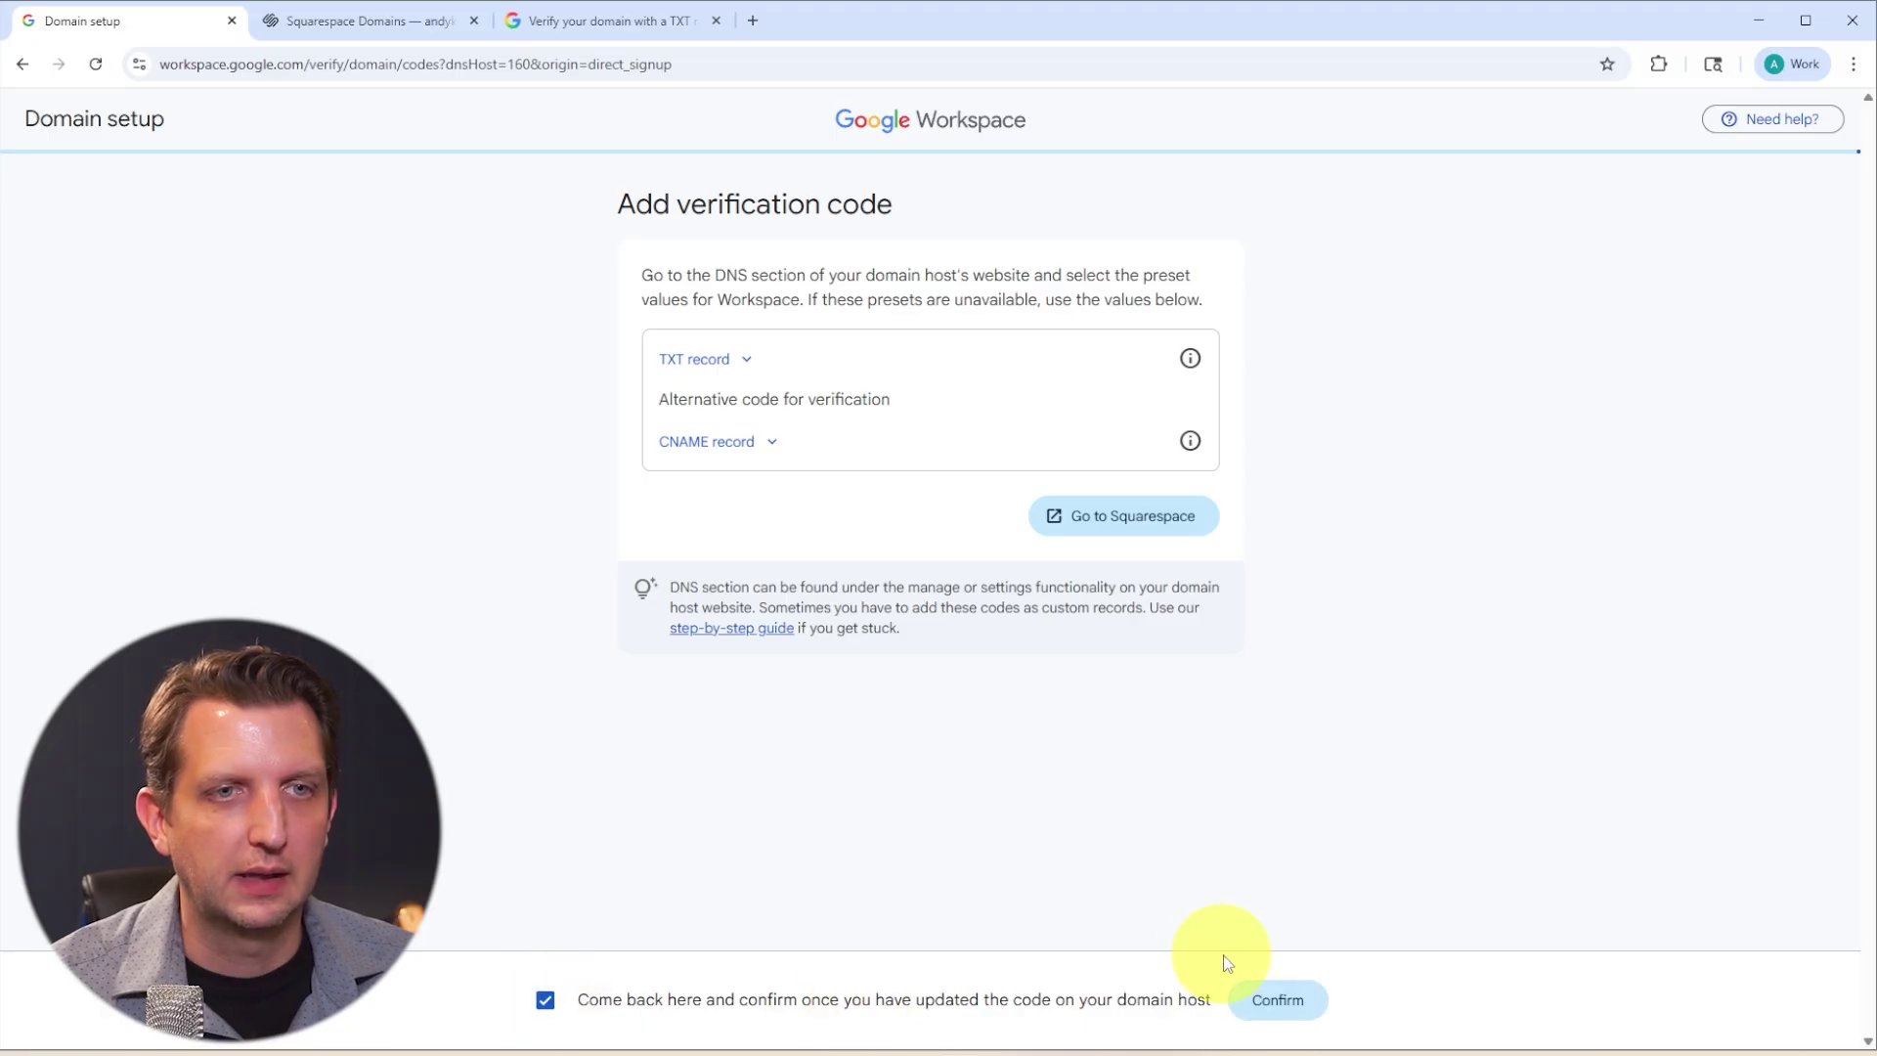
Confirm domain verification and start activating Gmail for the verified domain
{"action": "left_click", "coordinate": [1281, 1008]}
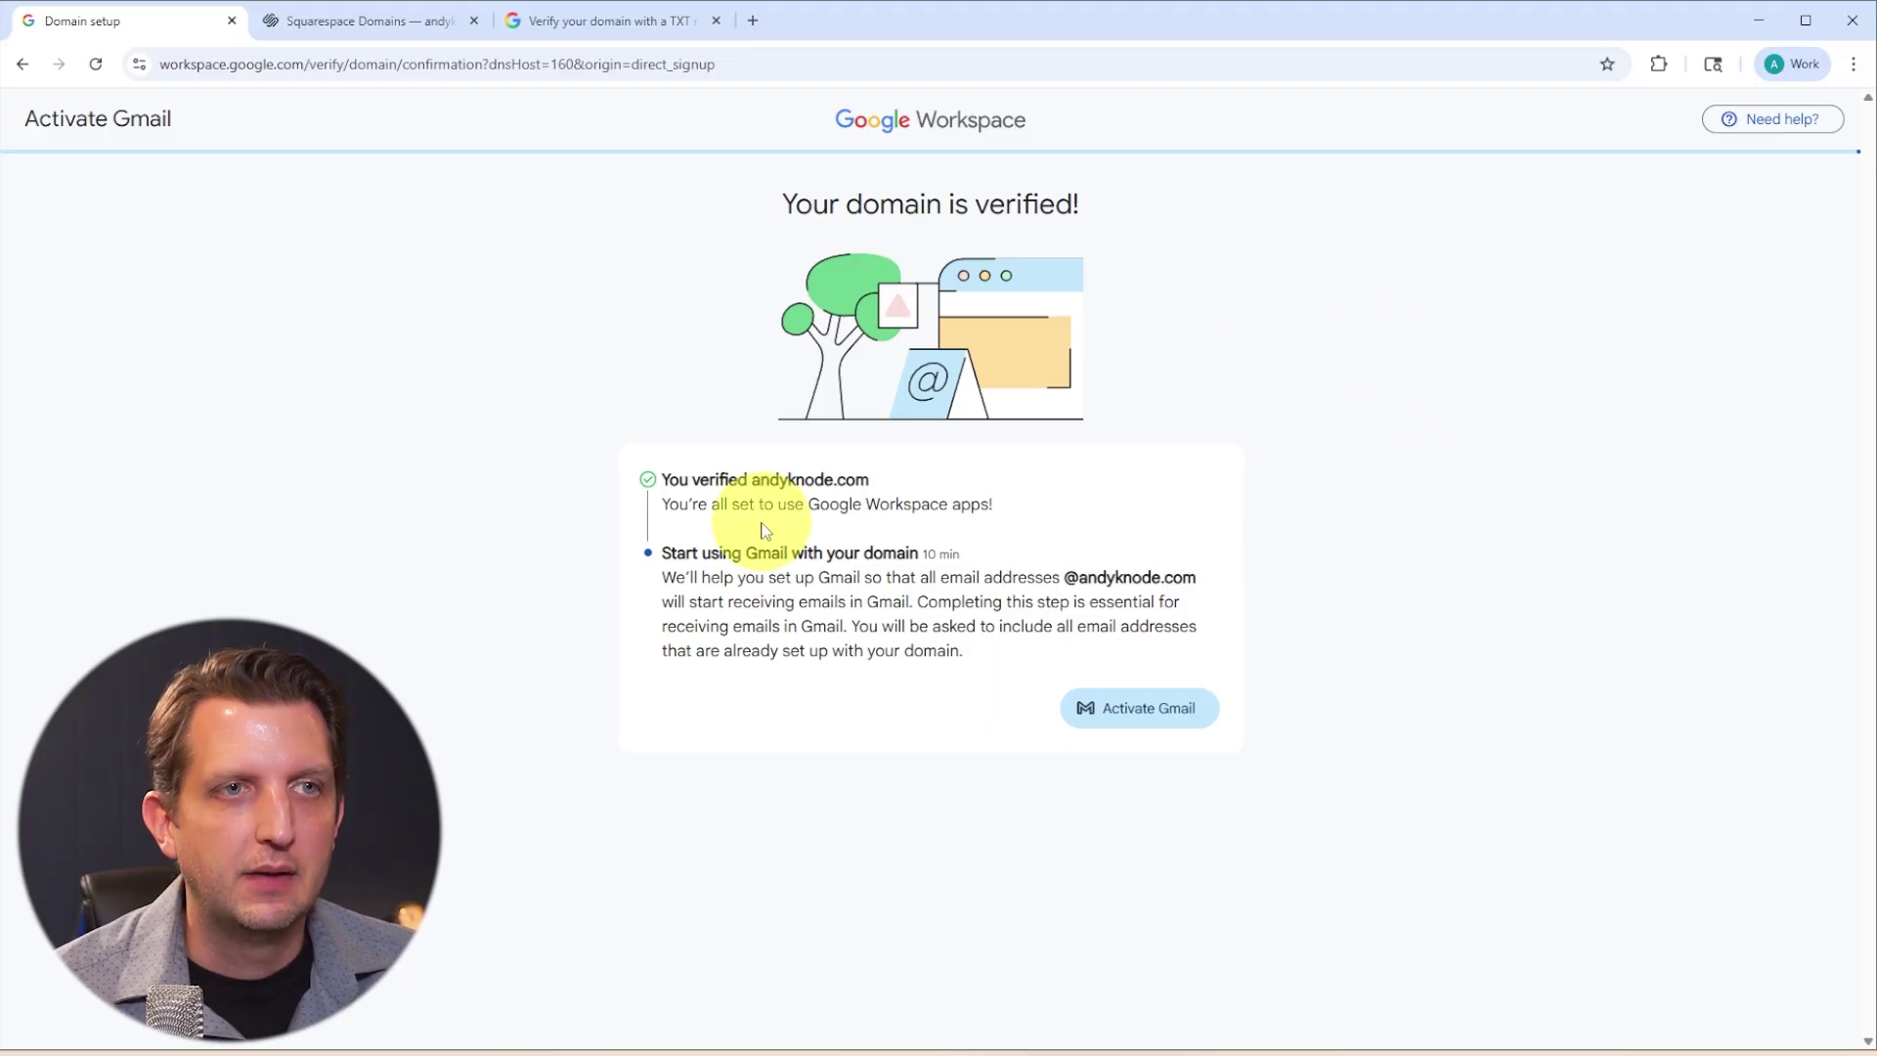
{"action": "left_click", "coordinate": [1144, 719]}
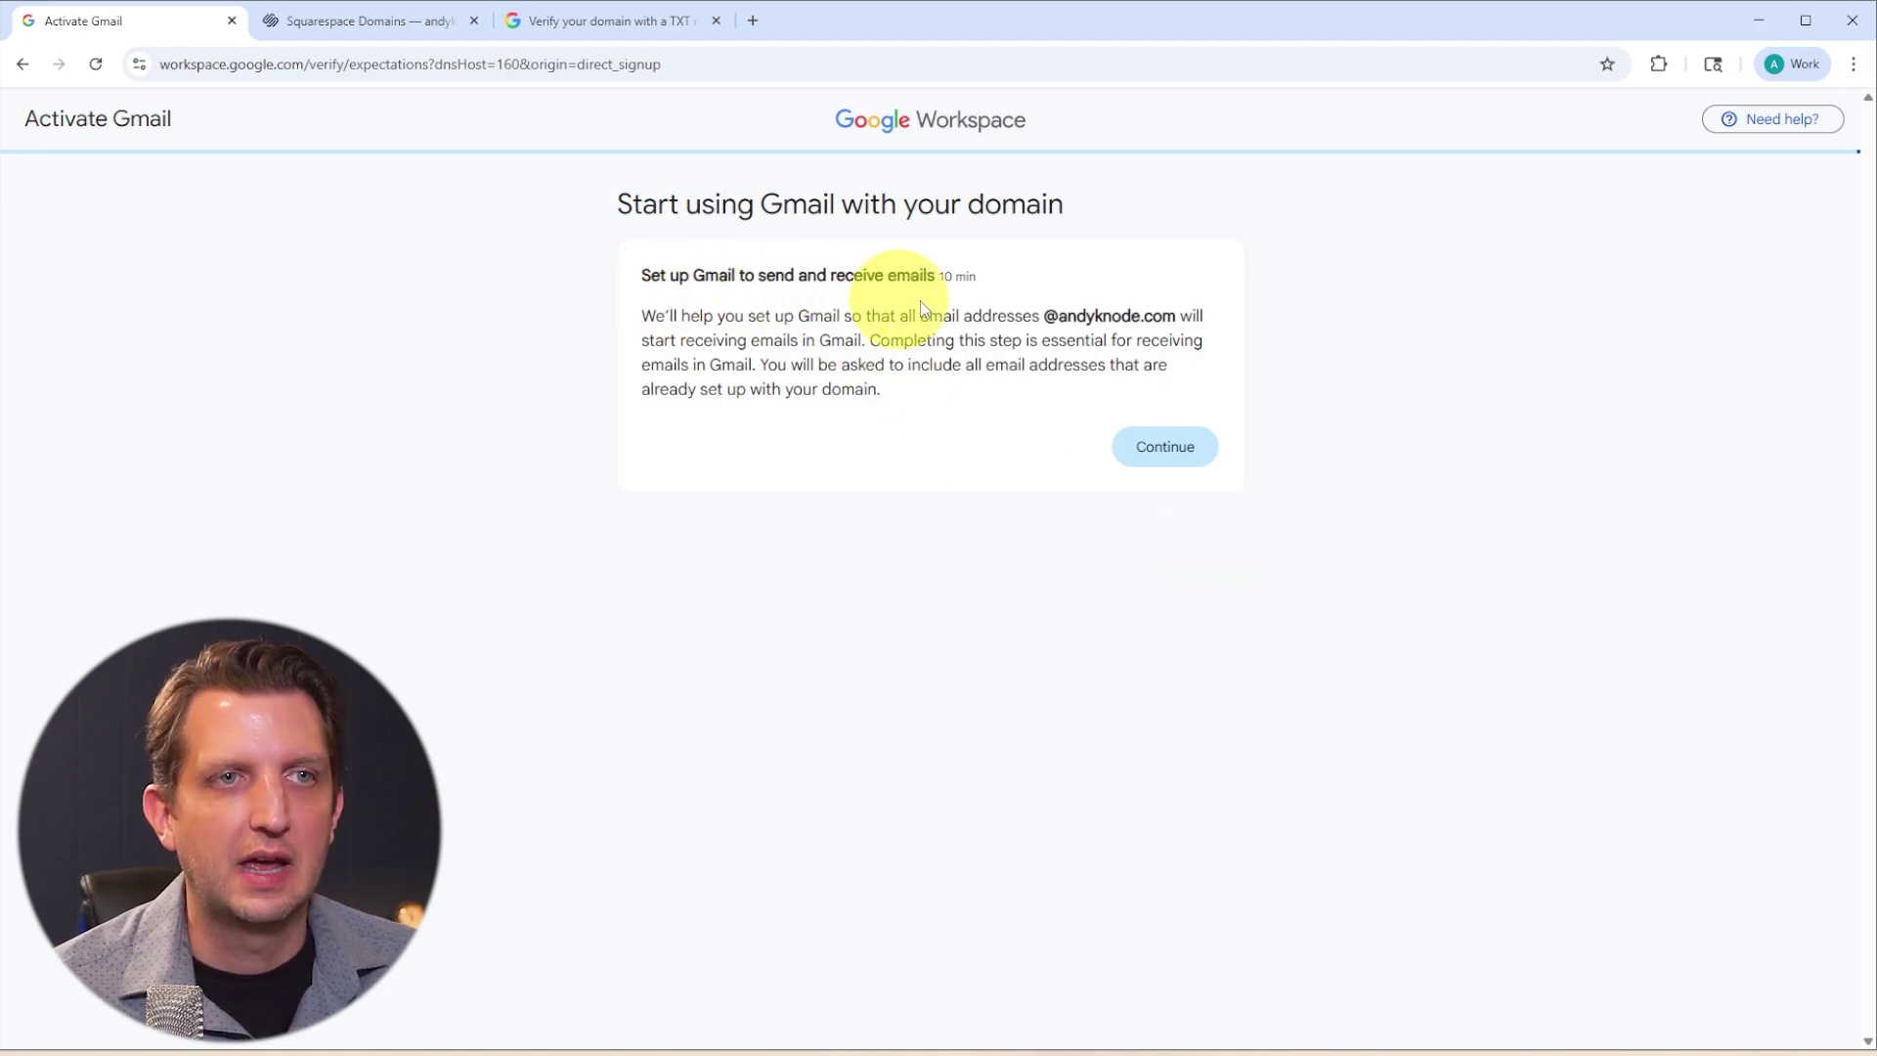
Proceed through Gmail activation to the SMTP.GOOGLE.COM priority 1 MX values, then open Squarespace DNS settings
{"action": "left_click", "coordinate": [1166, 445]}
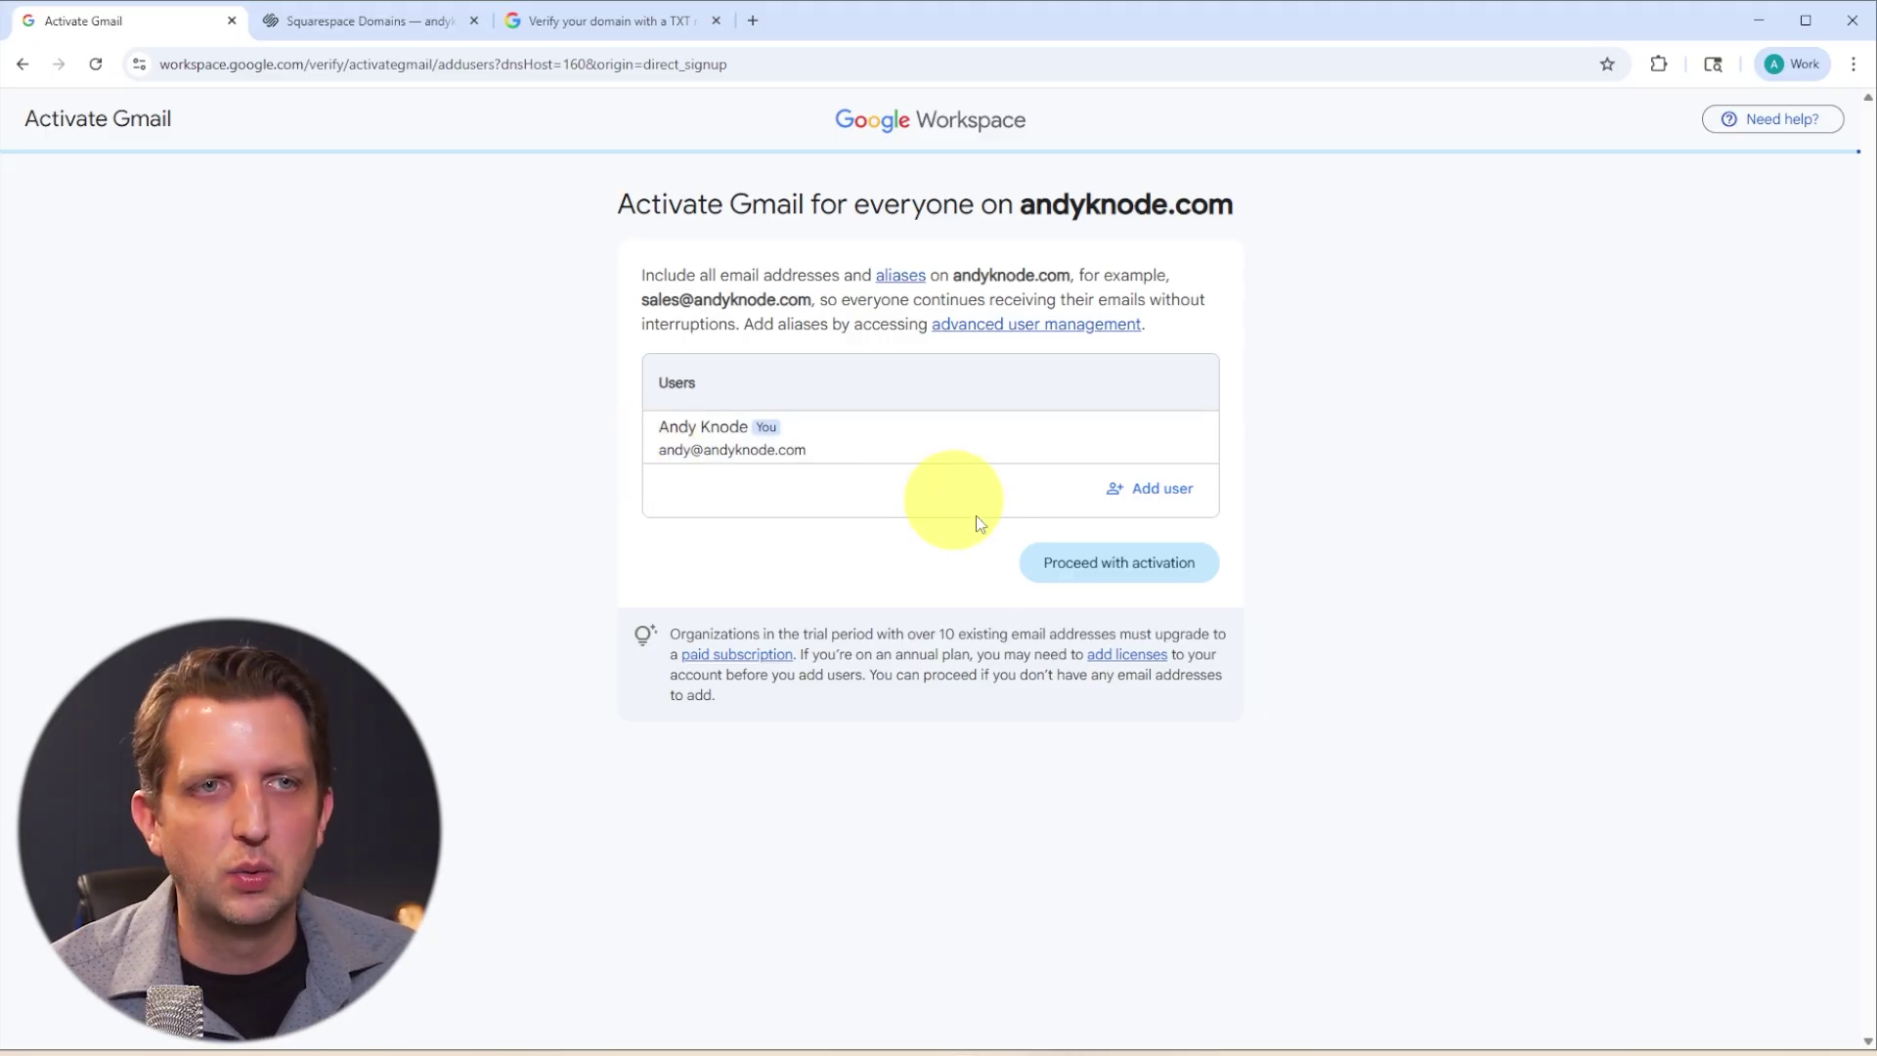
{"action": "left_click", "coordinate": [1121, 570]}
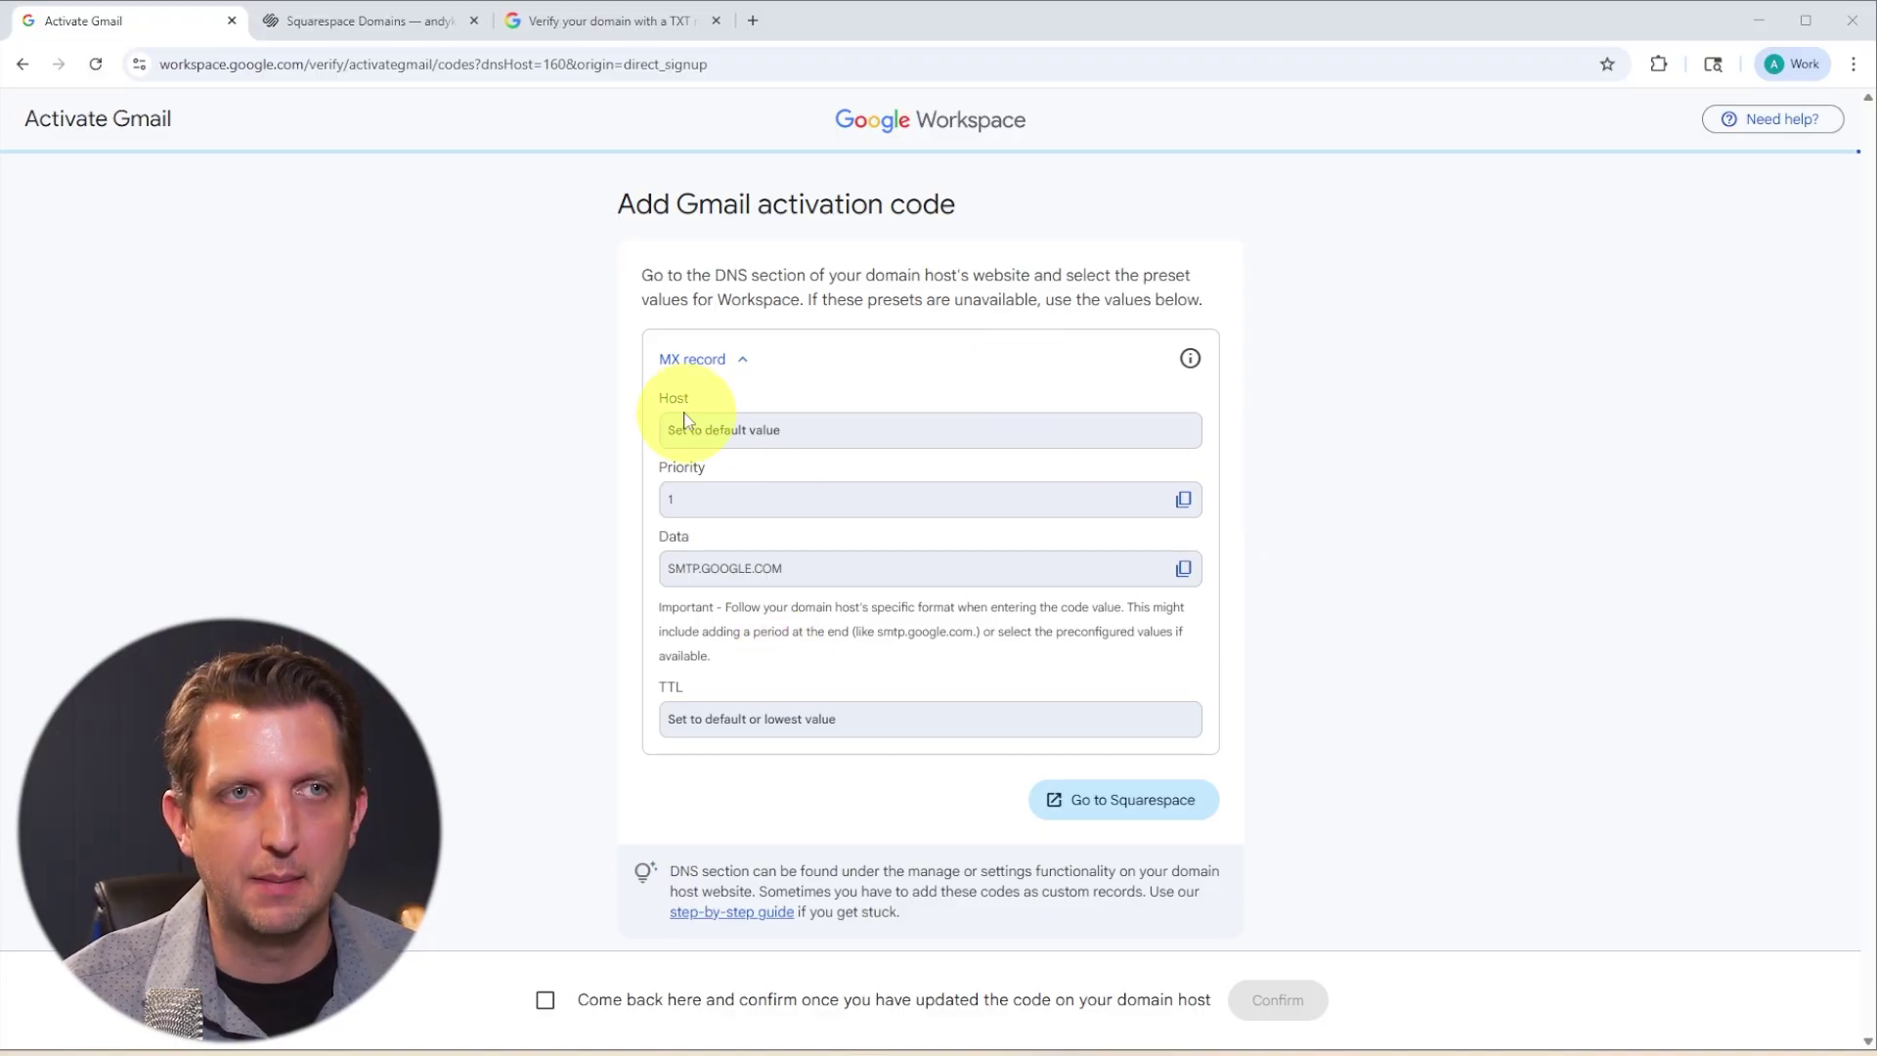
{"action": "left_click", "coordinate": [1105, 817]}
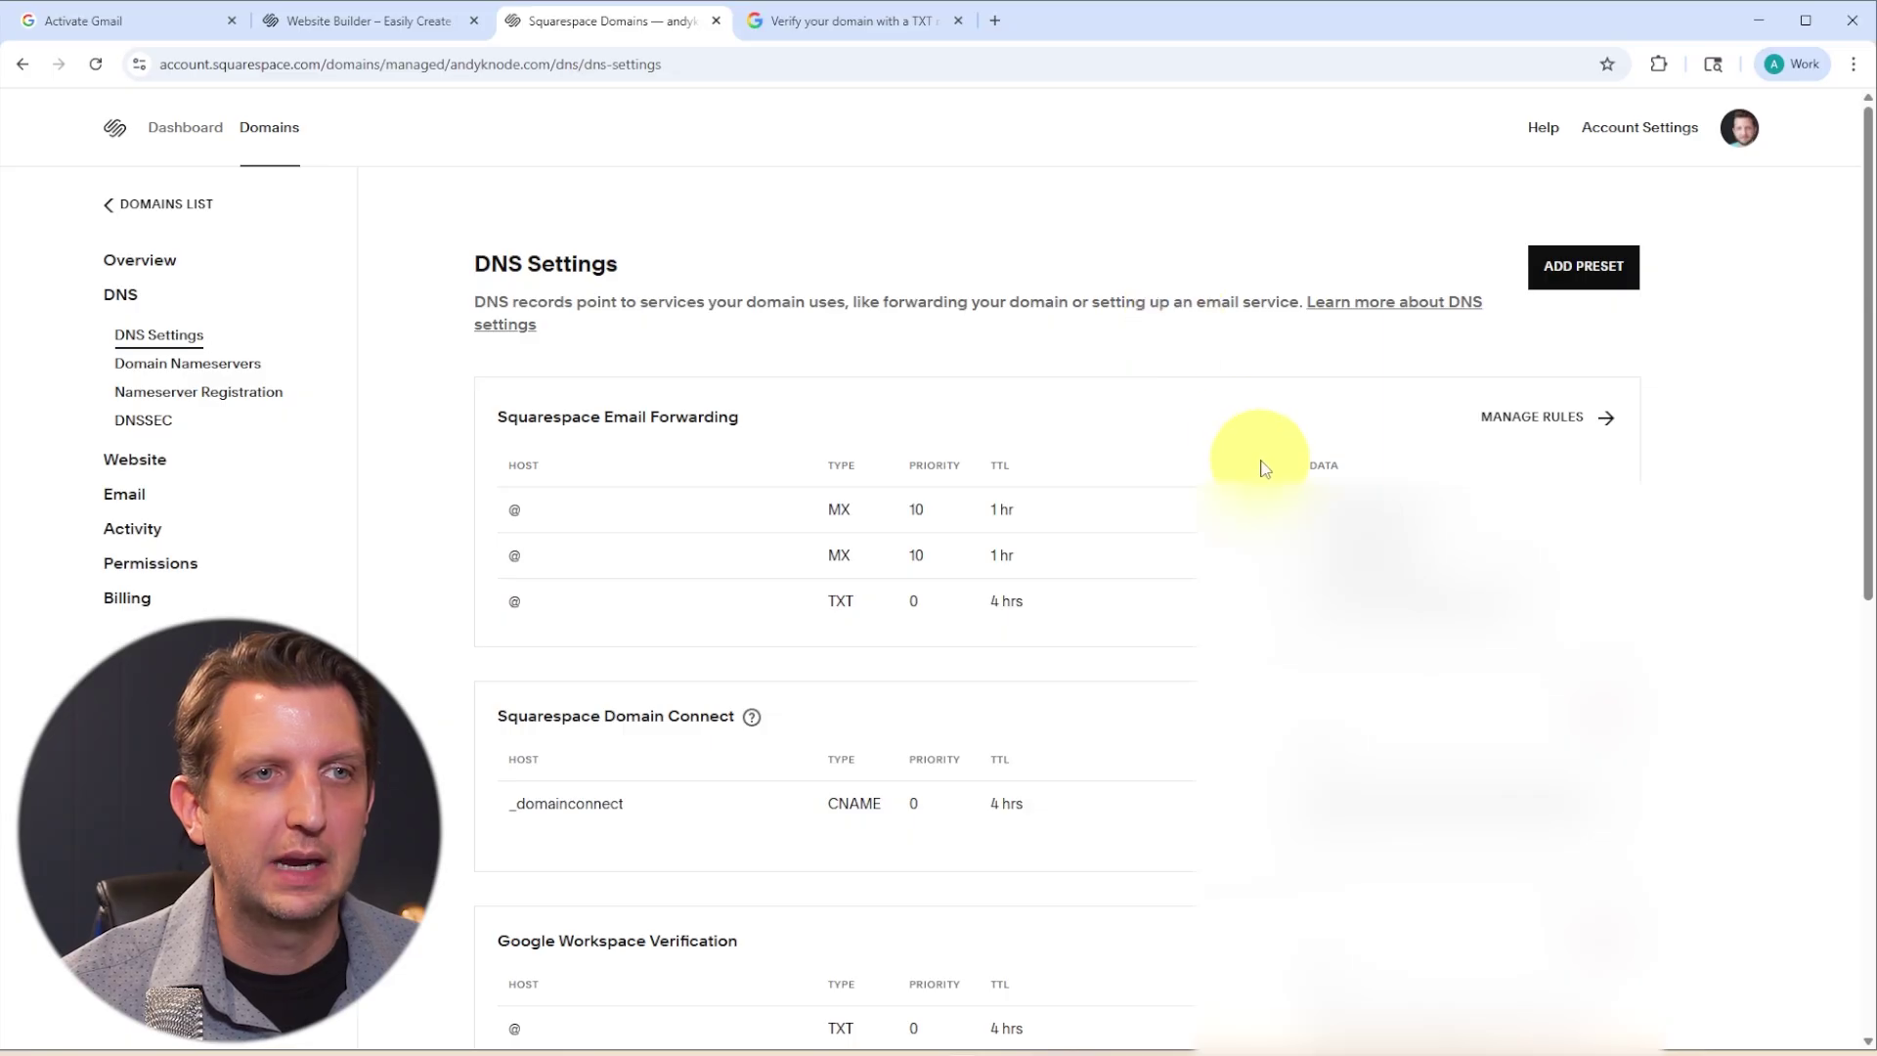
Add a new Squarespace custom DNS record and choose MX as its record type
{"action": "scroll", "coordinate": [1261, 468], "scroll_direction": "down", "scroll_amount": 8}
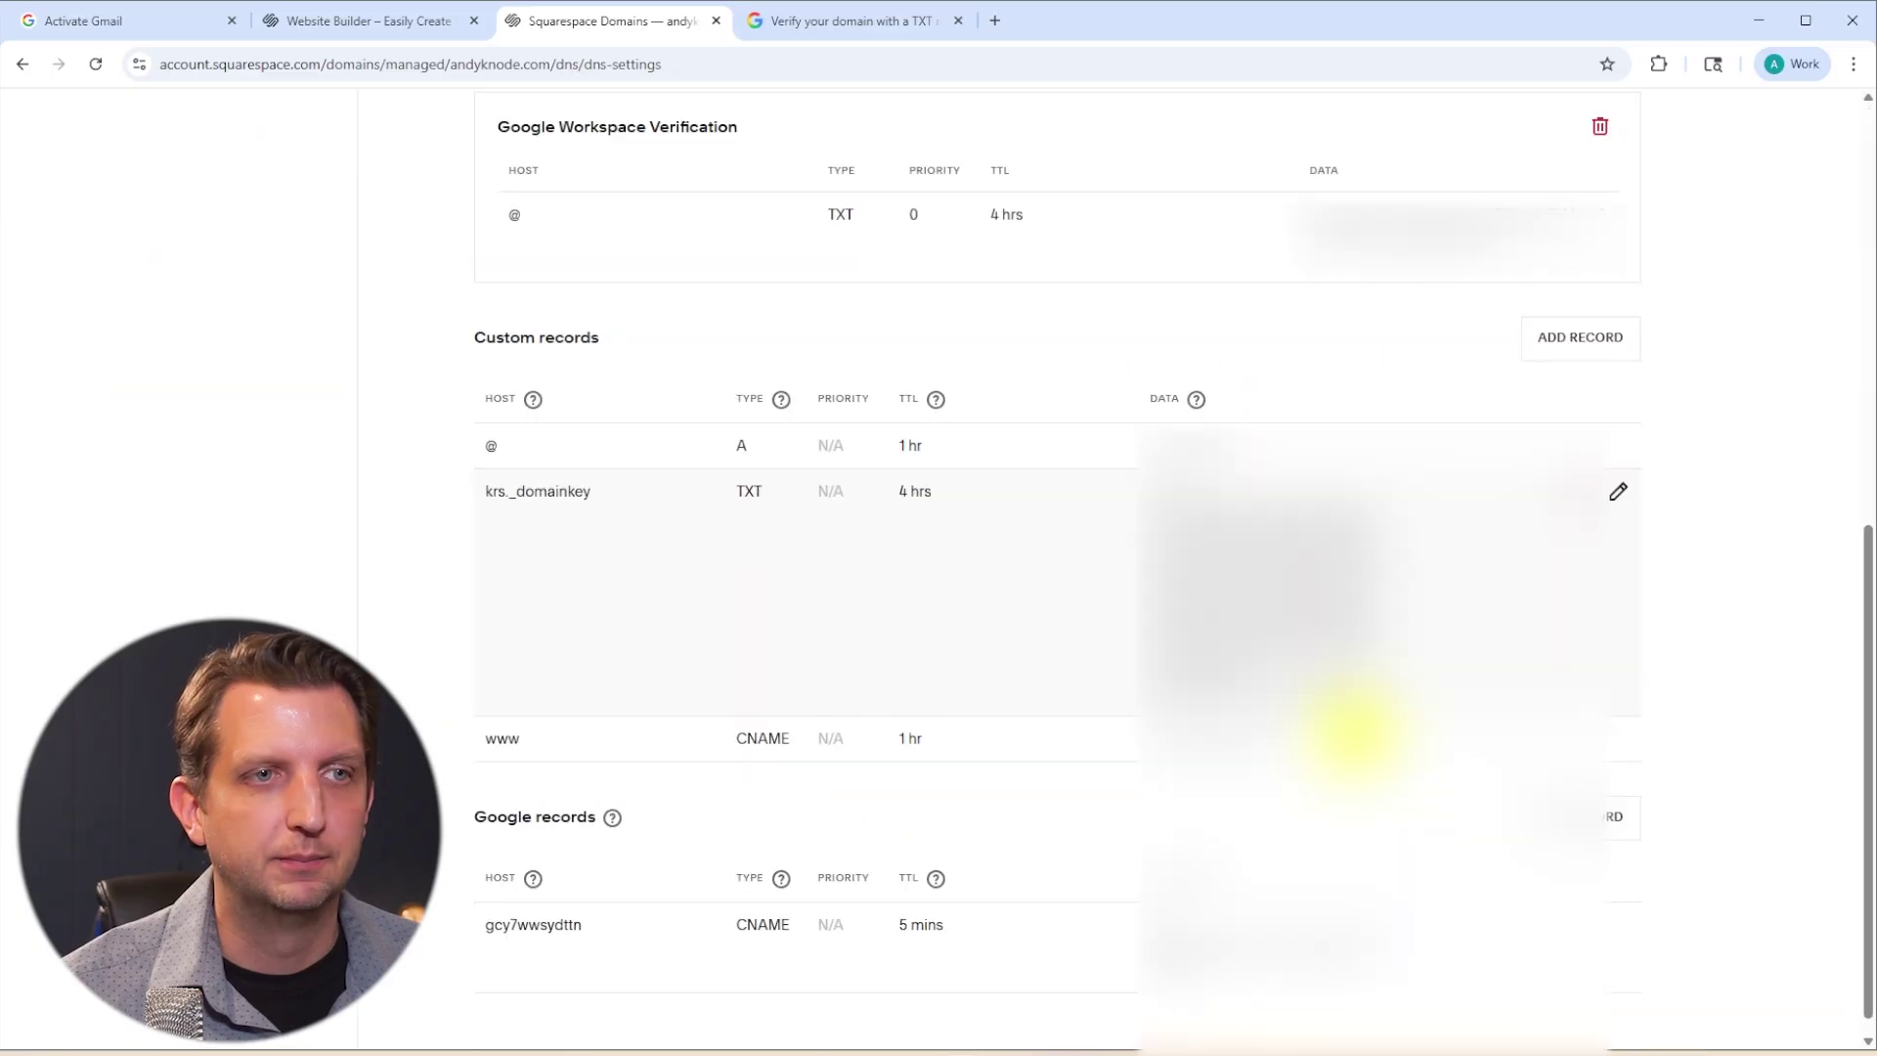
{"action": "left_click", "coordinate": [1586, 342]}
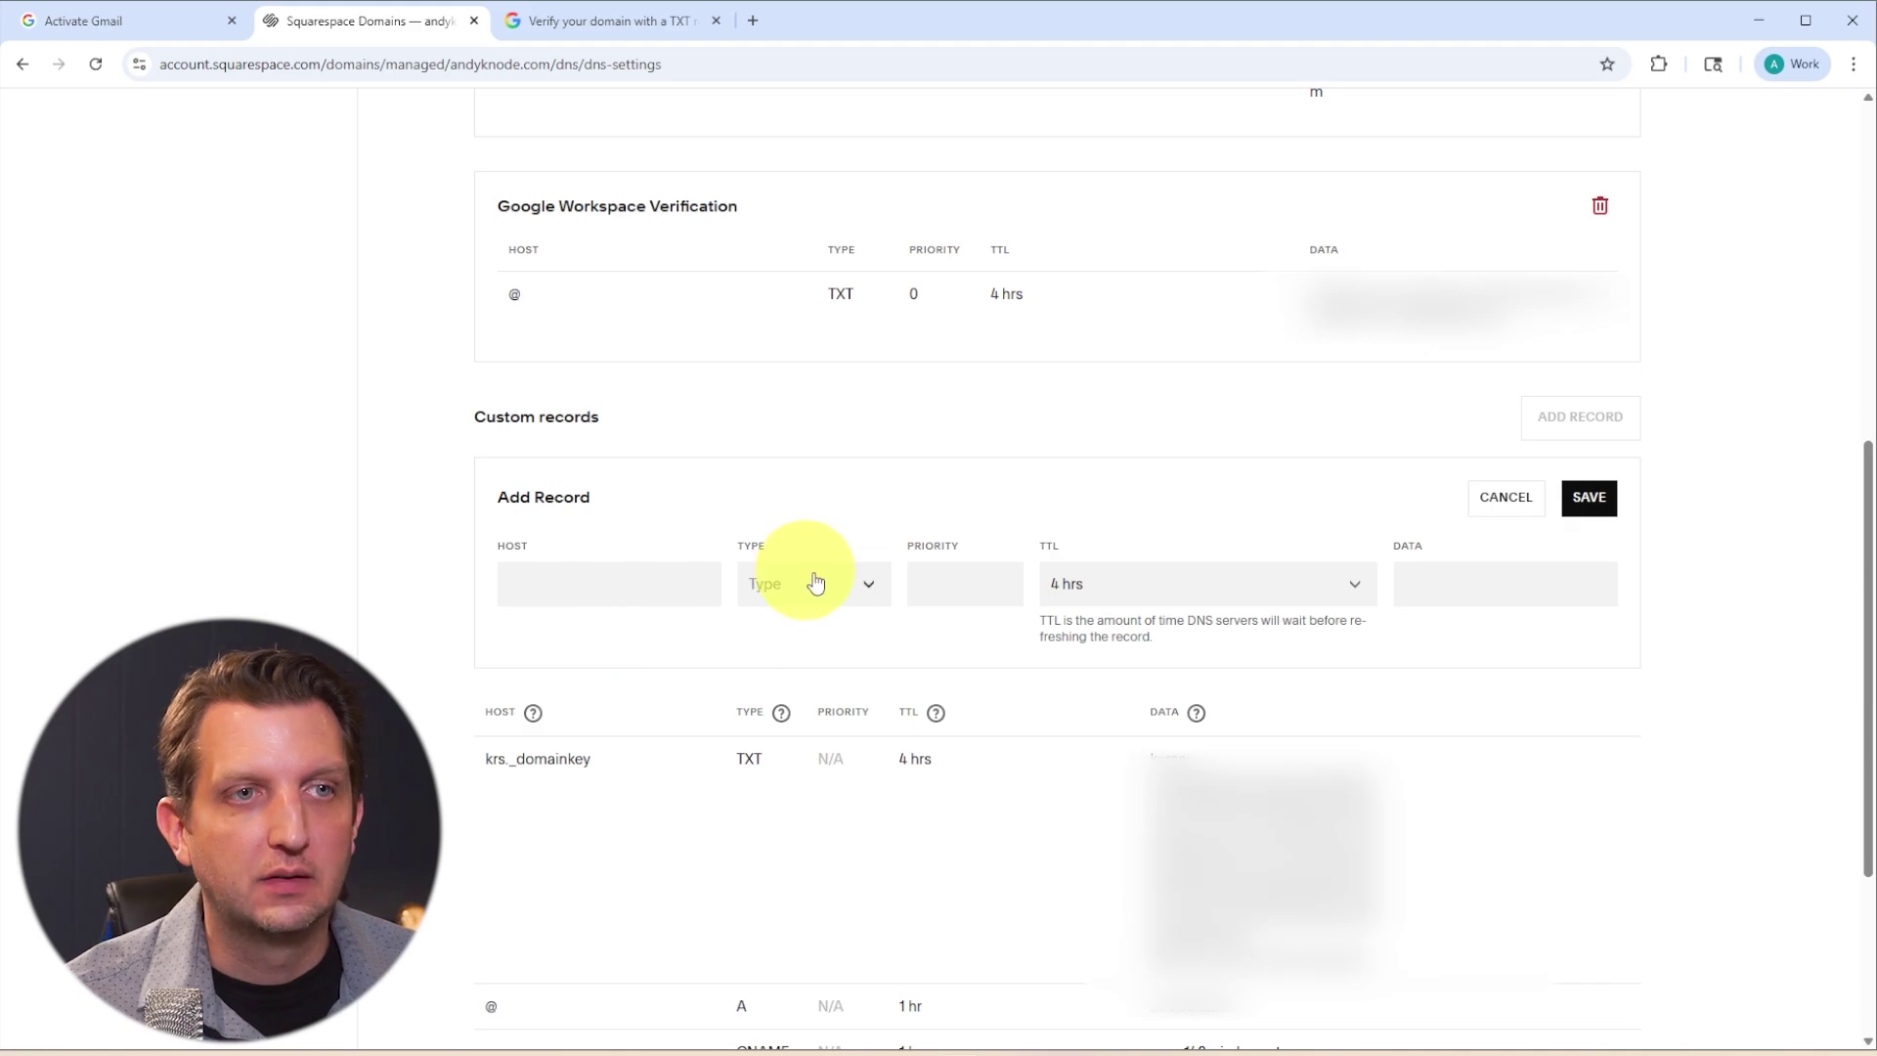
{"action": "left_click", "coordinate": [865, 590]}
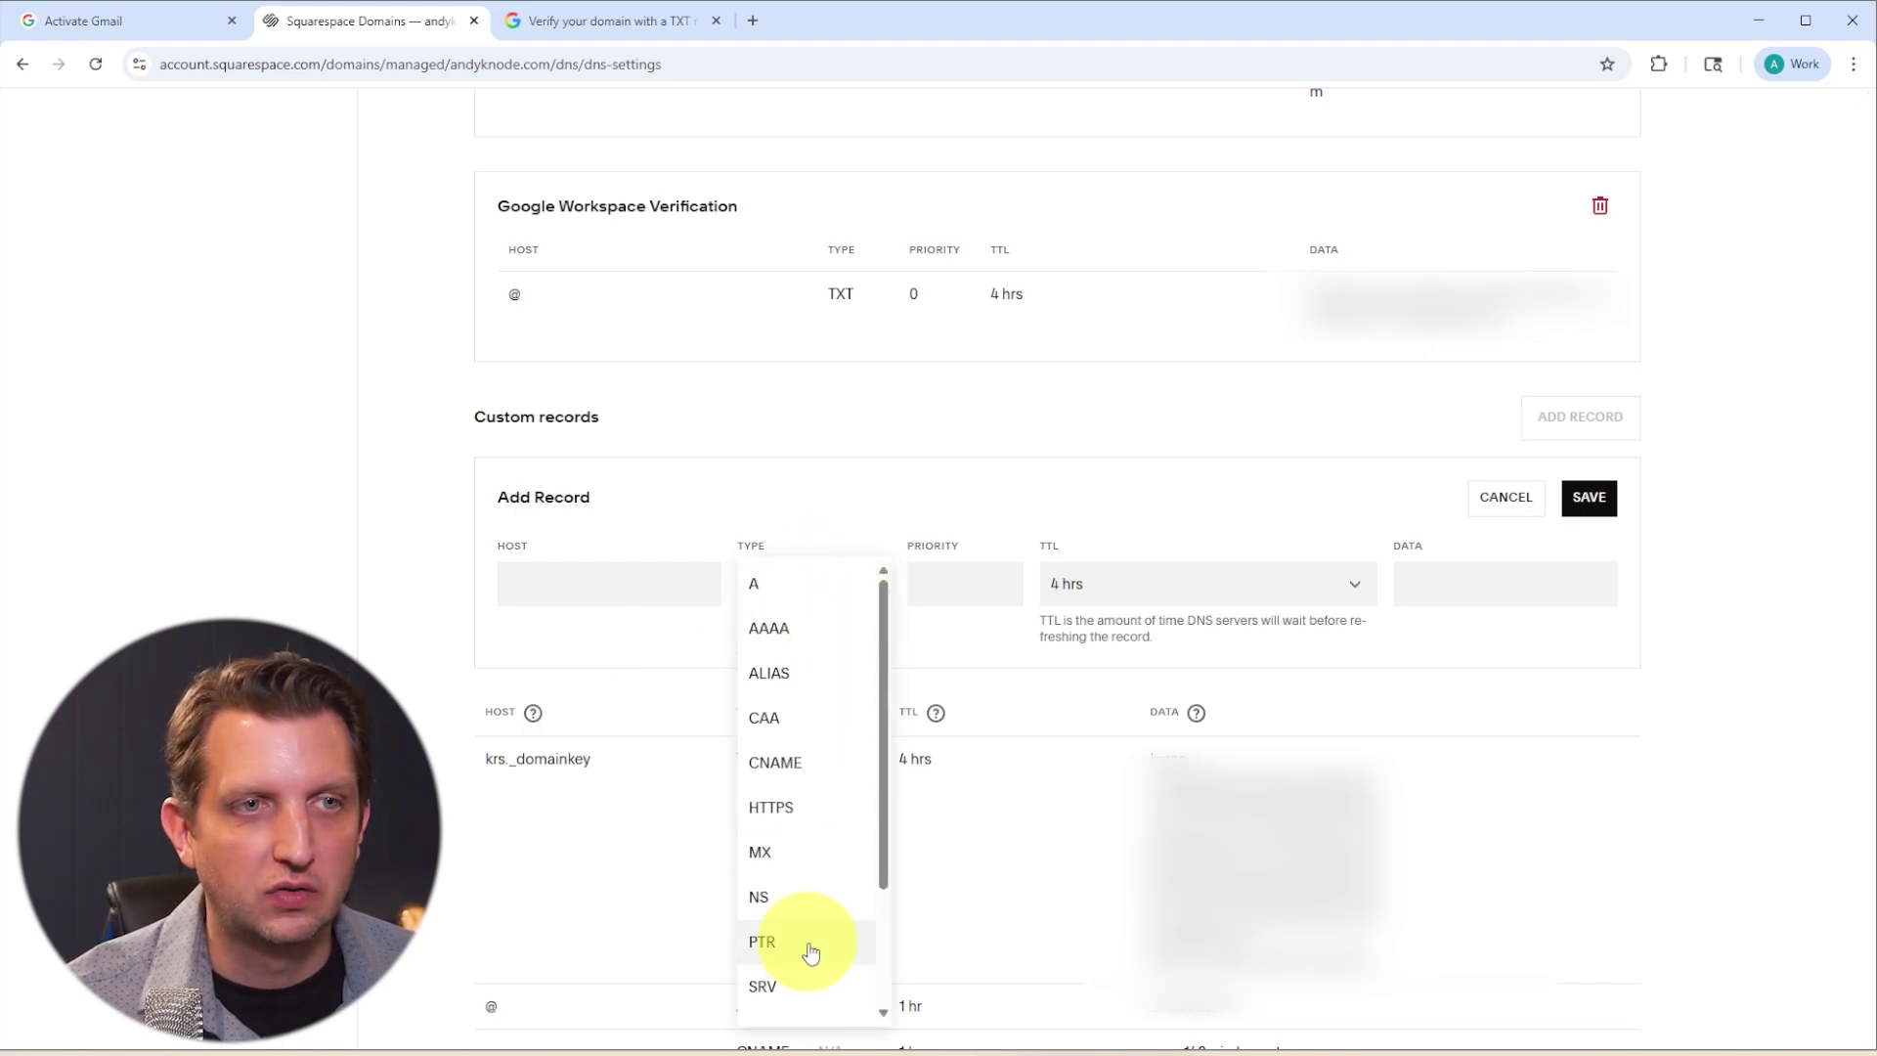
{"action": "scroll", "coordinate": [810, 954], "scroll_direction": "down", "scroll_amount": 2}
{"action": "key", "text": "ctrl+shift+Tab"}
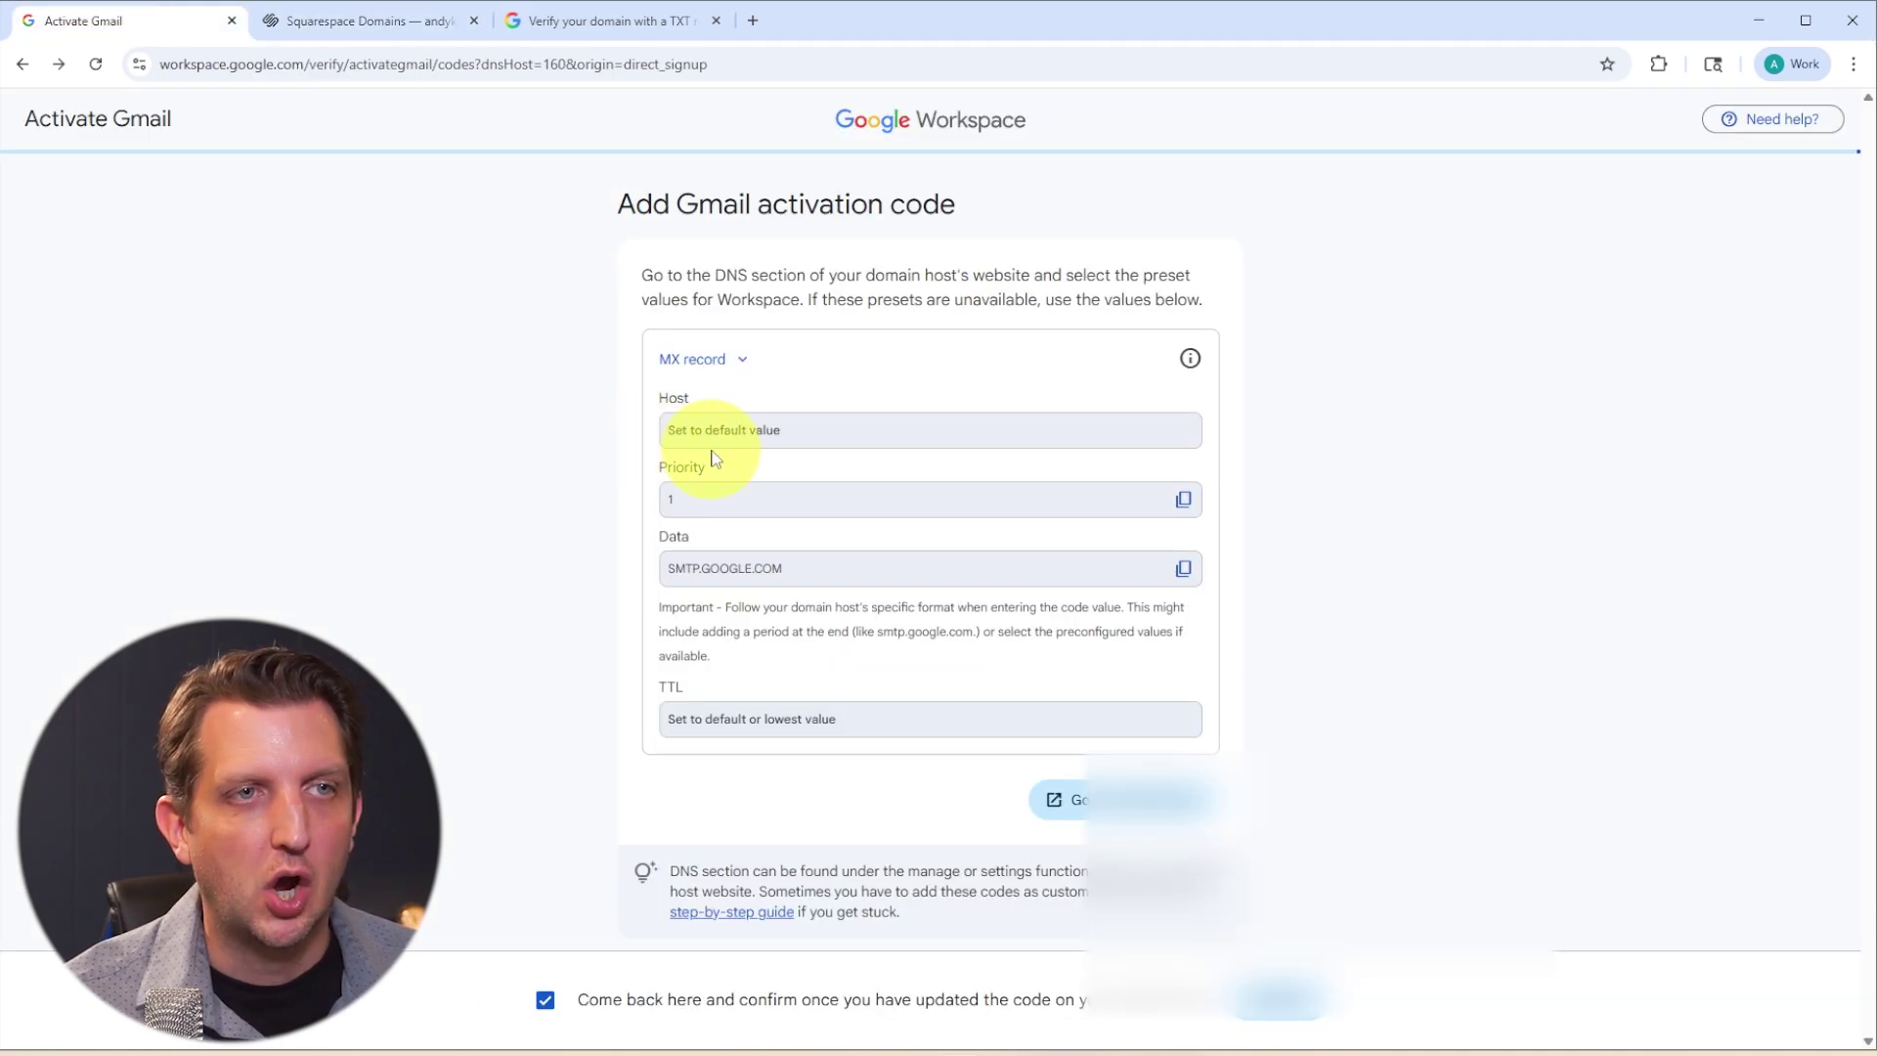
Fill in the MX record's host and priority 1, and set its TTL to 30 mins
{"action": "left_click", "coordinate": [336, 20]}
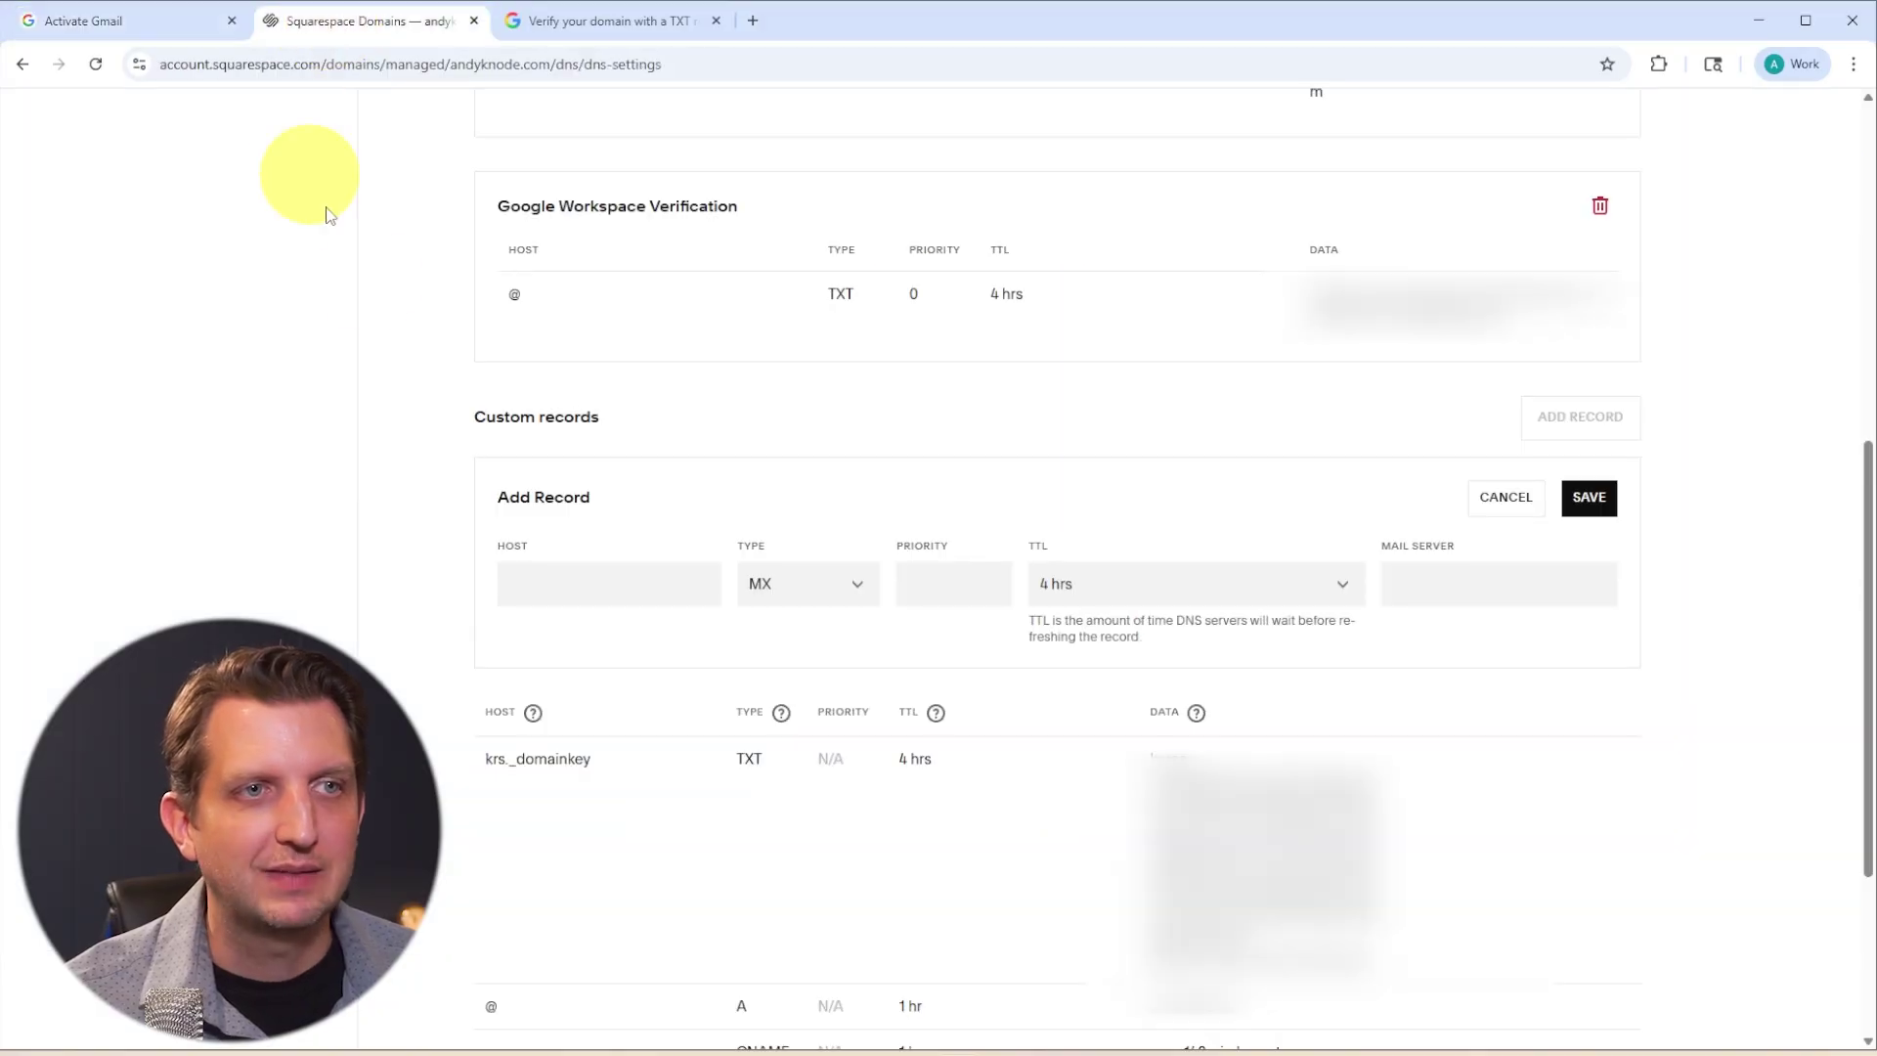
{"action": "left_click", "coordinate": [581, 579]}
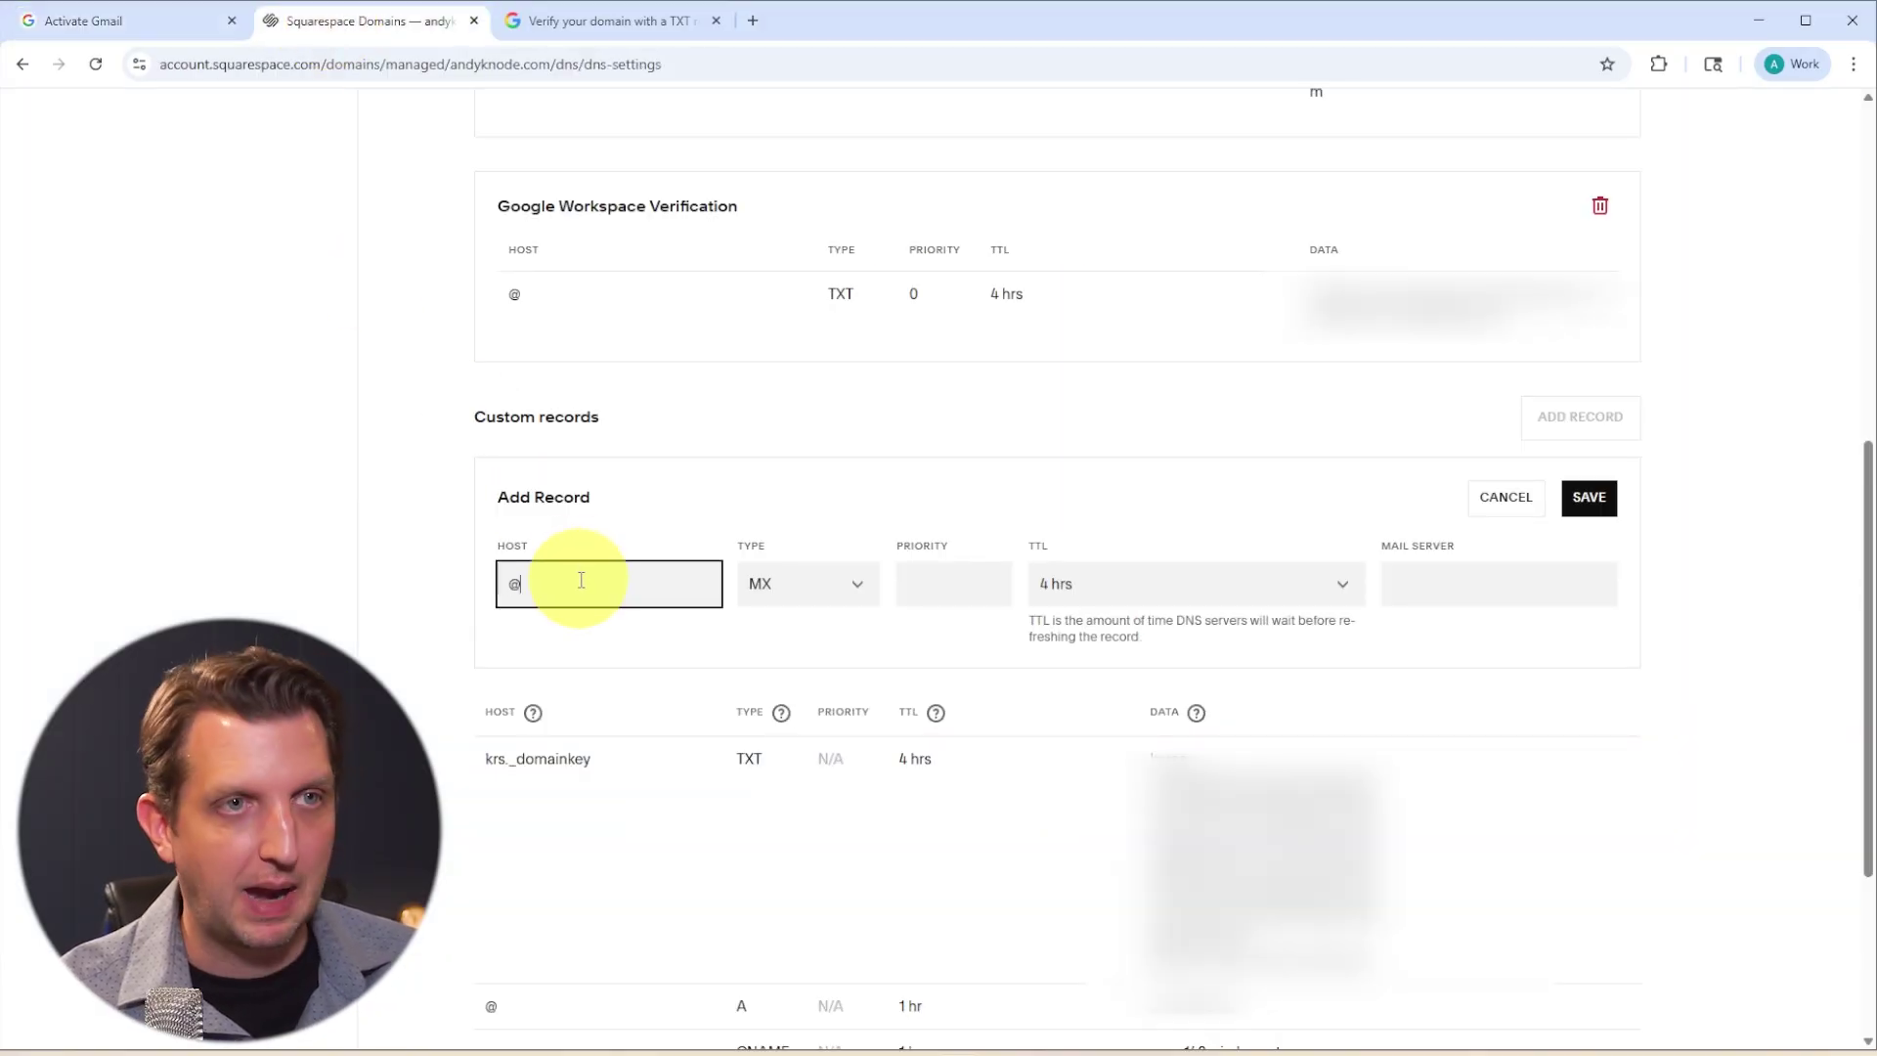
{"action": "left_click", "coordinate": [157, 24]}
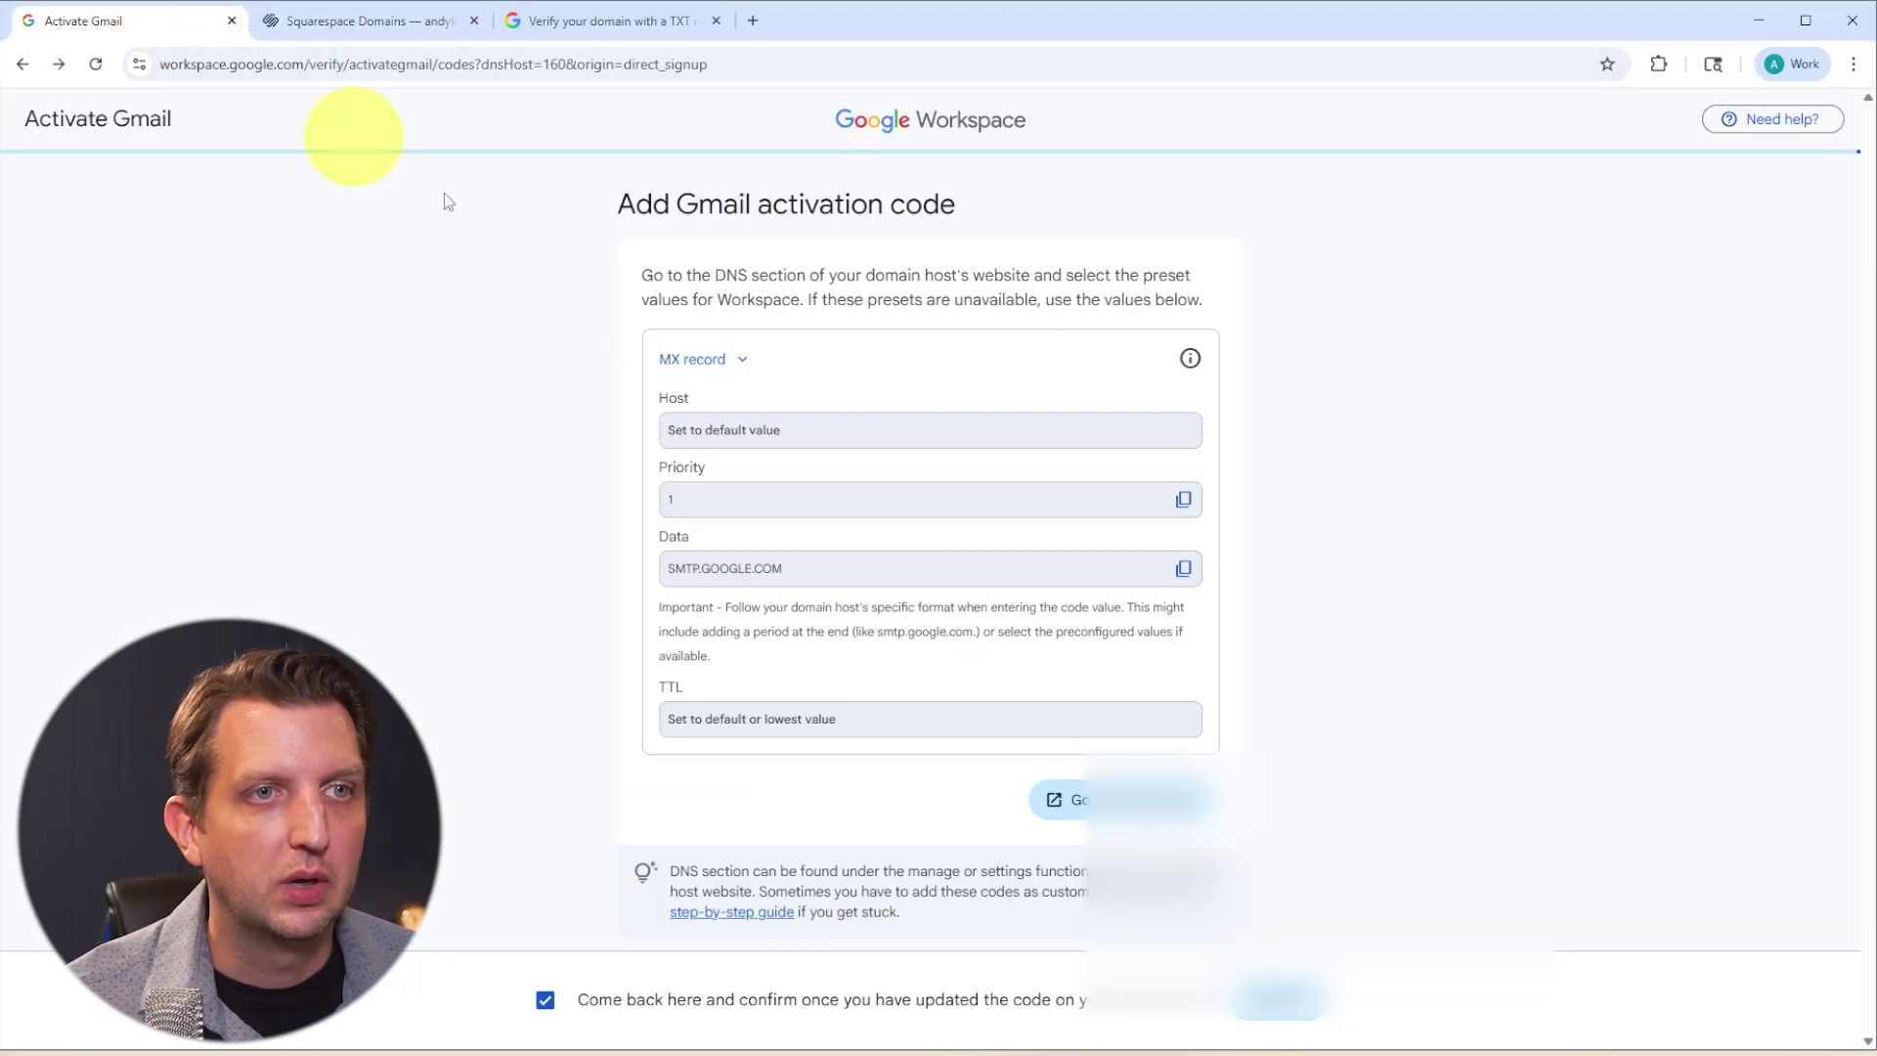
{"action": "left_click", "coordinate": [387, 20]}
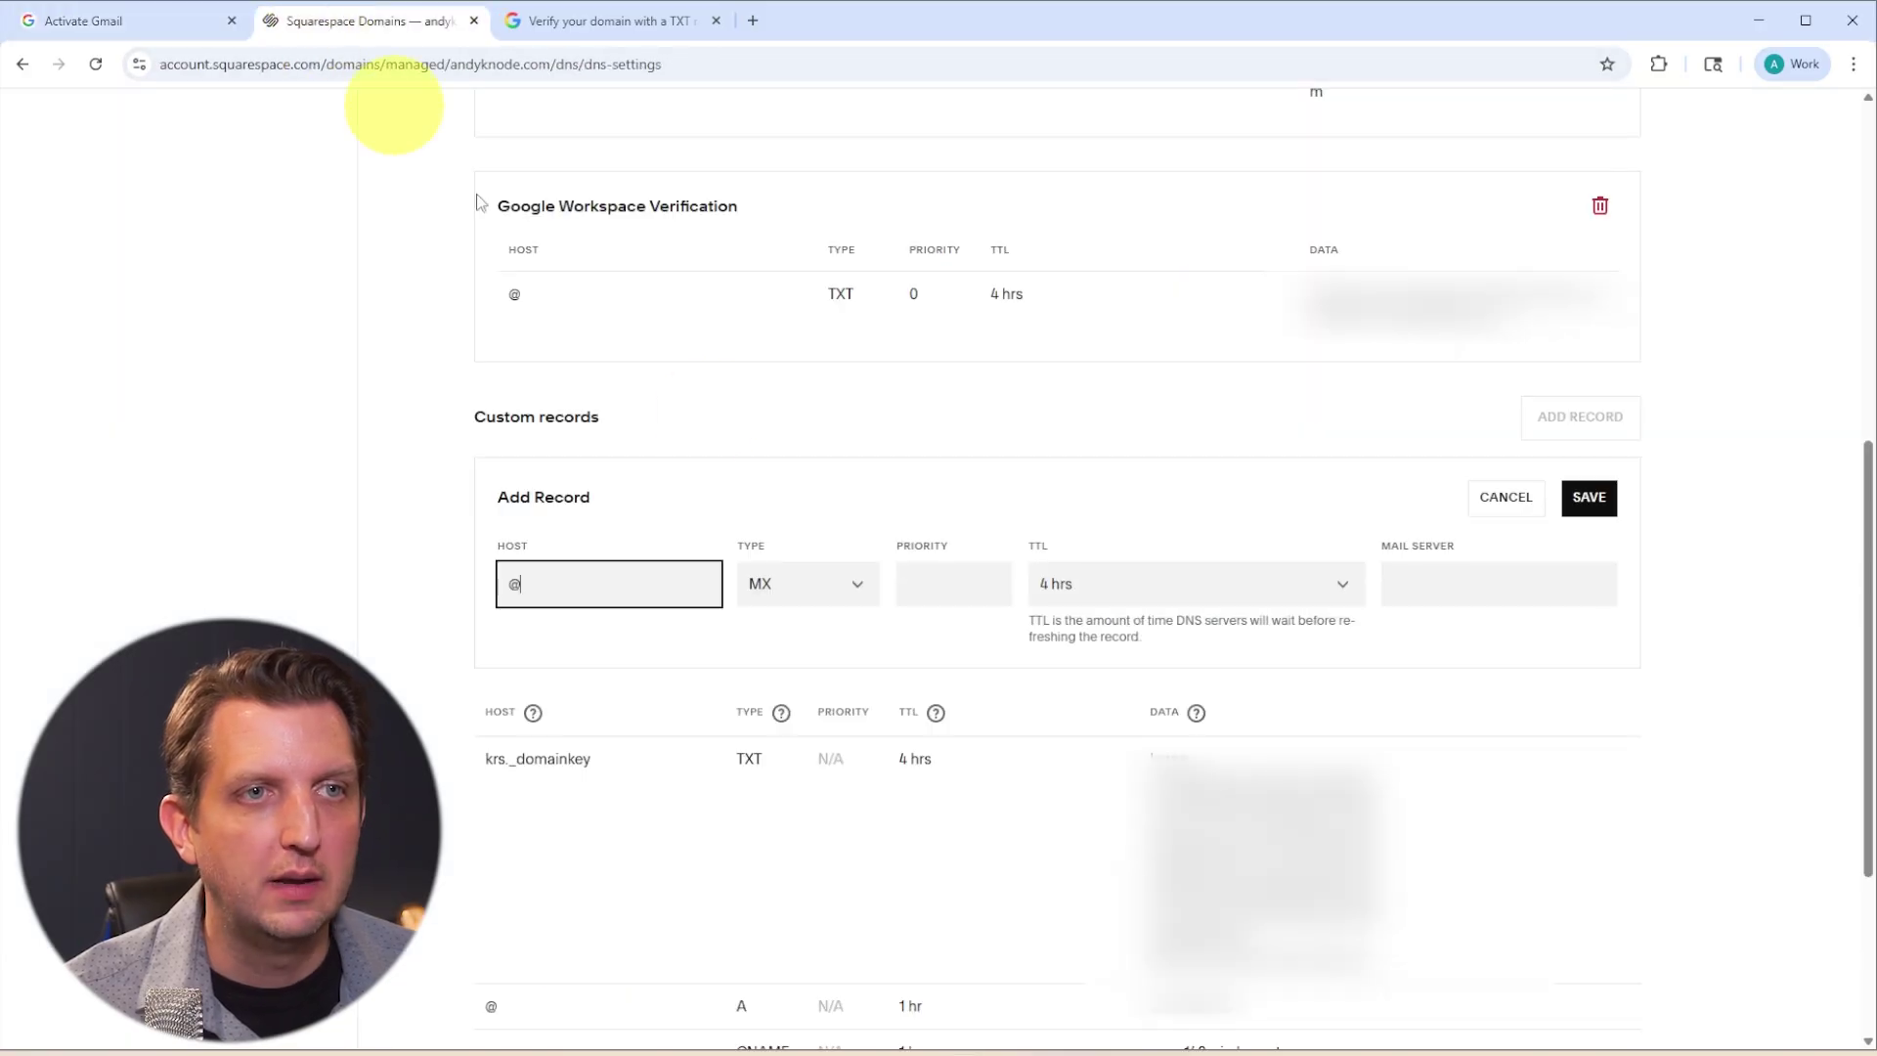
{"action": "left_click", "coordinate": [909, 586]}
{"action": "key", "text": "ctrl+shift+Tab"}
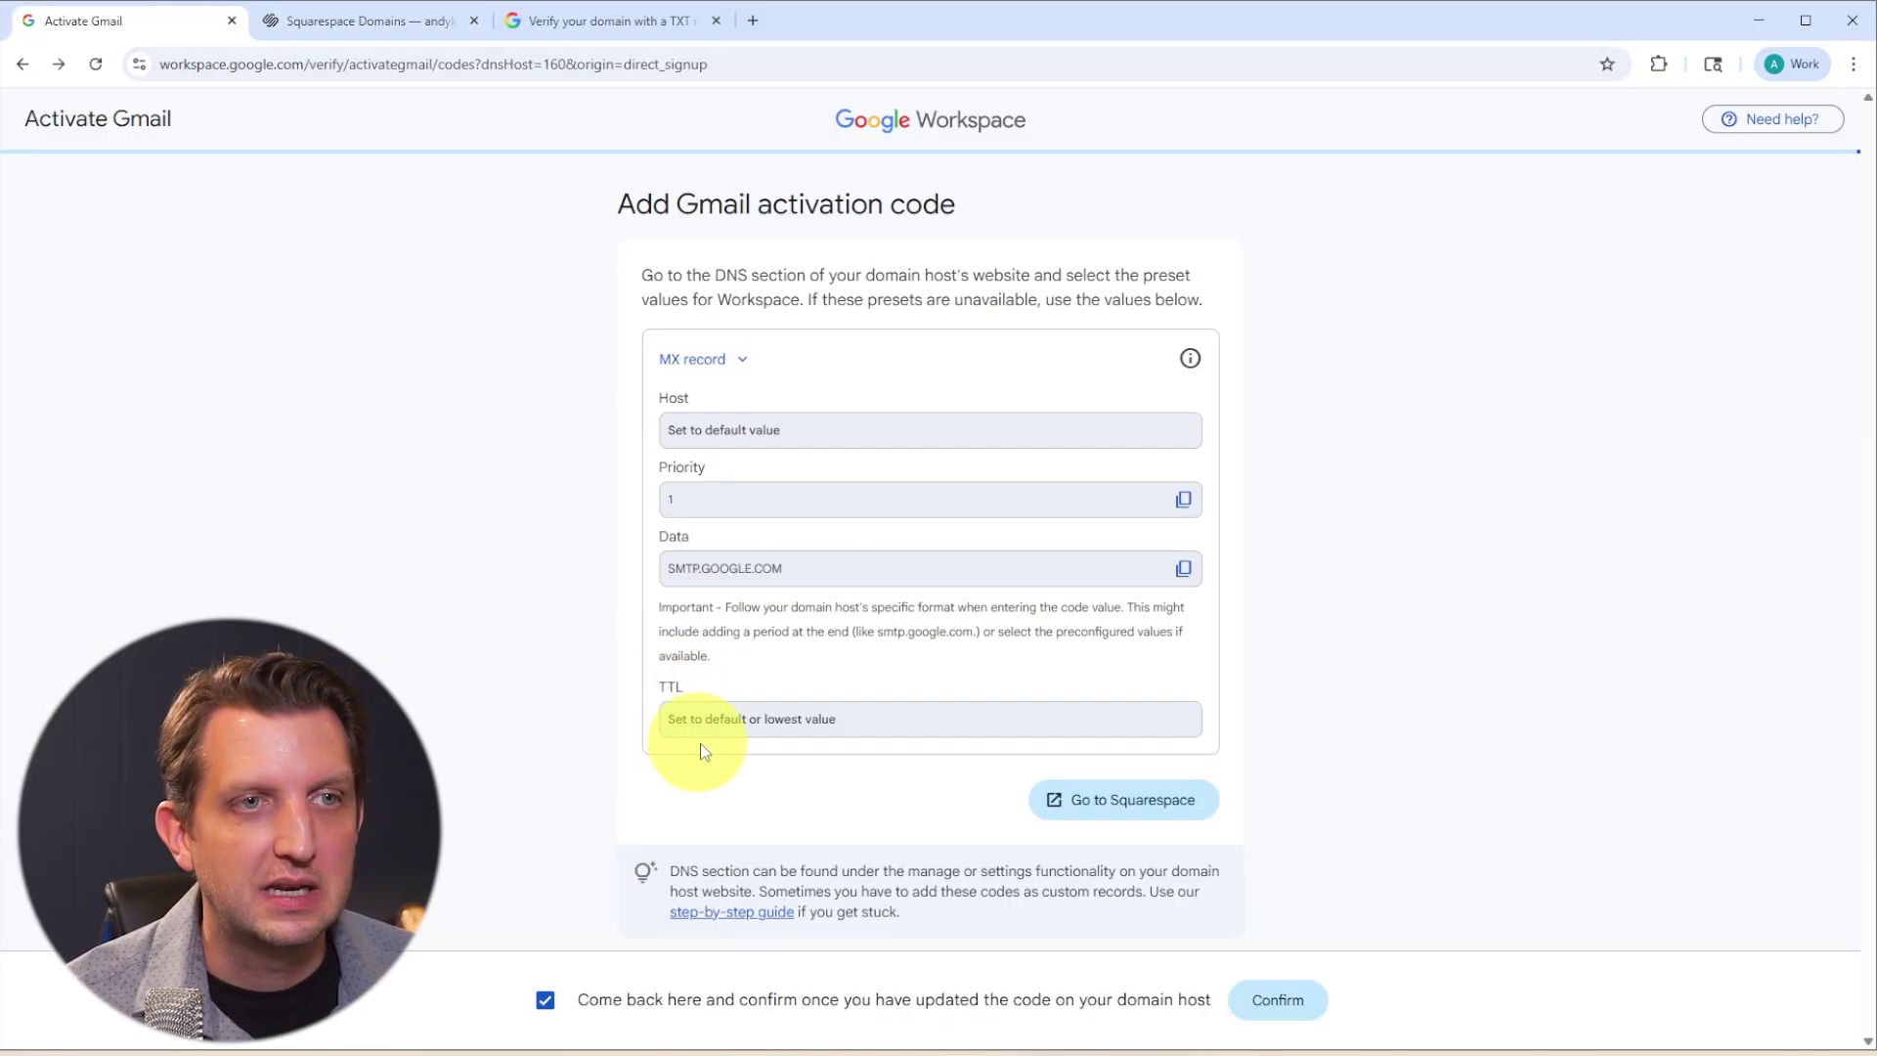
{"action": "left_click", "coordinate": [340, 27]}
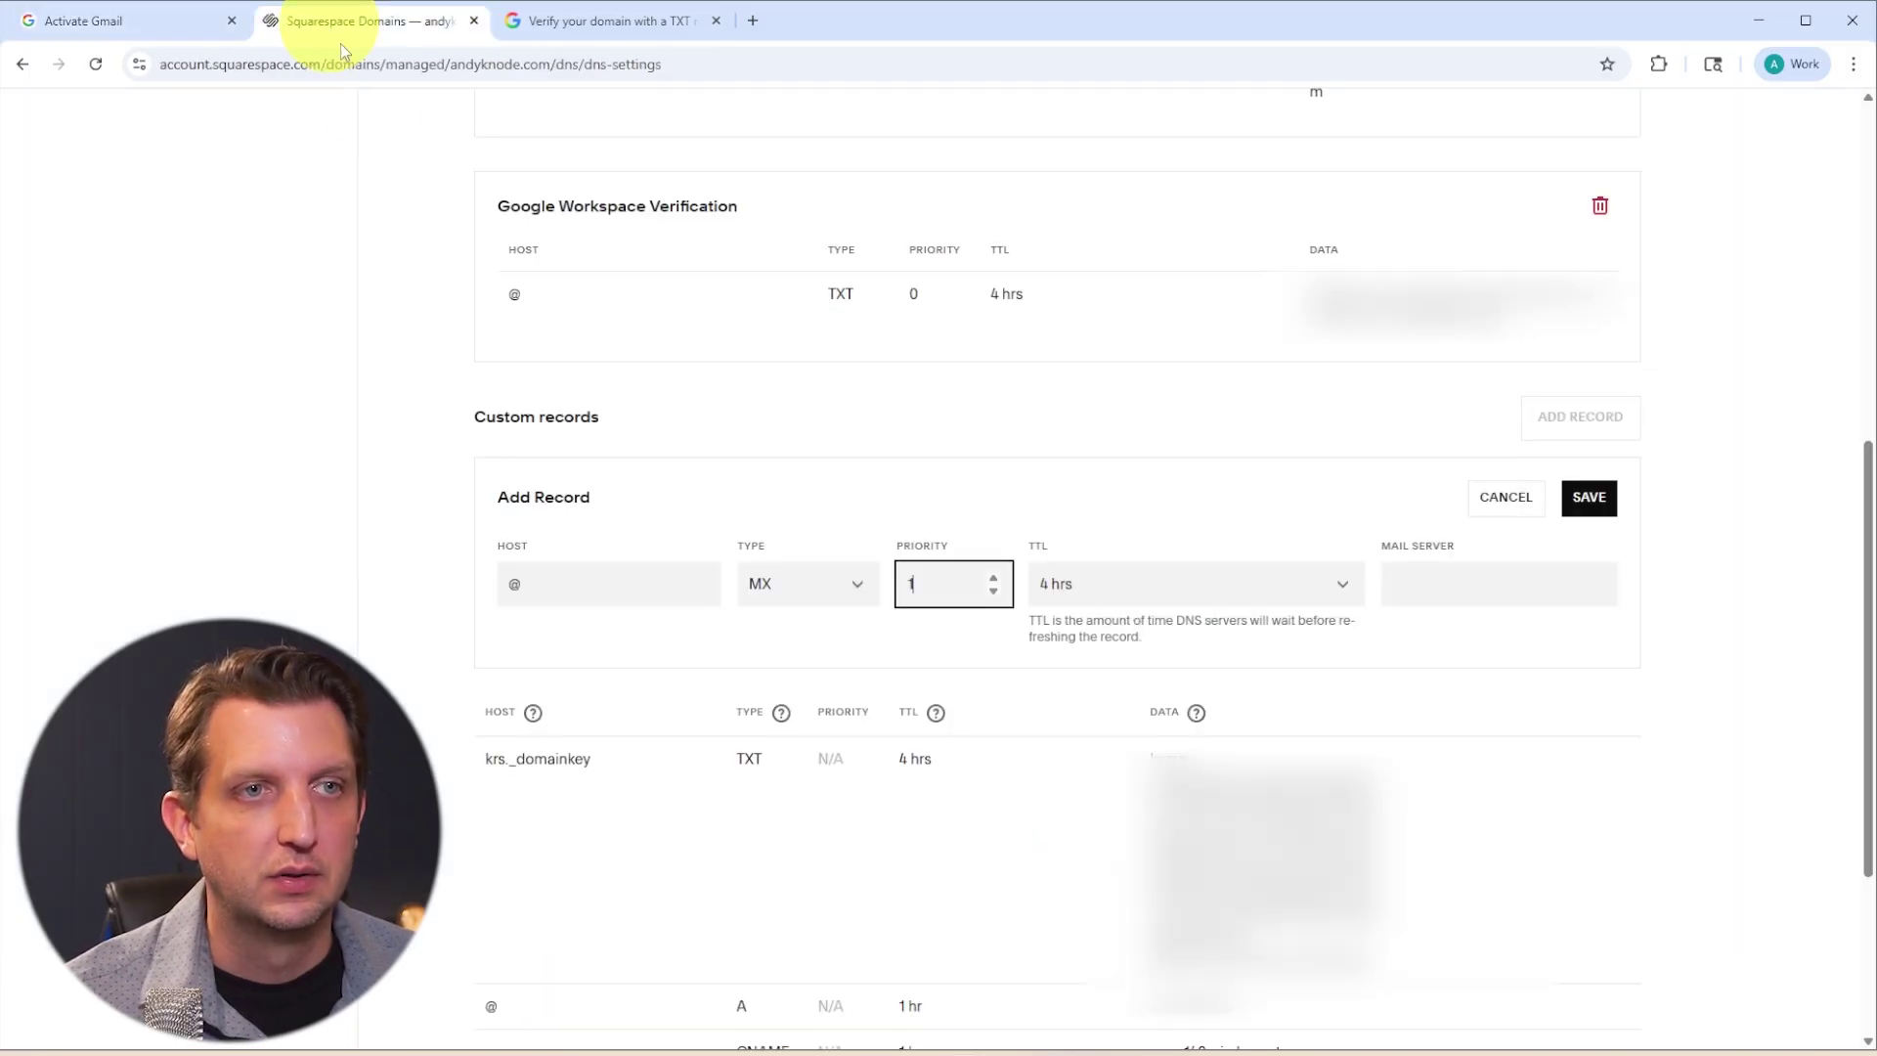
{"action": "left_click", "coordinate": [1115, 599]}
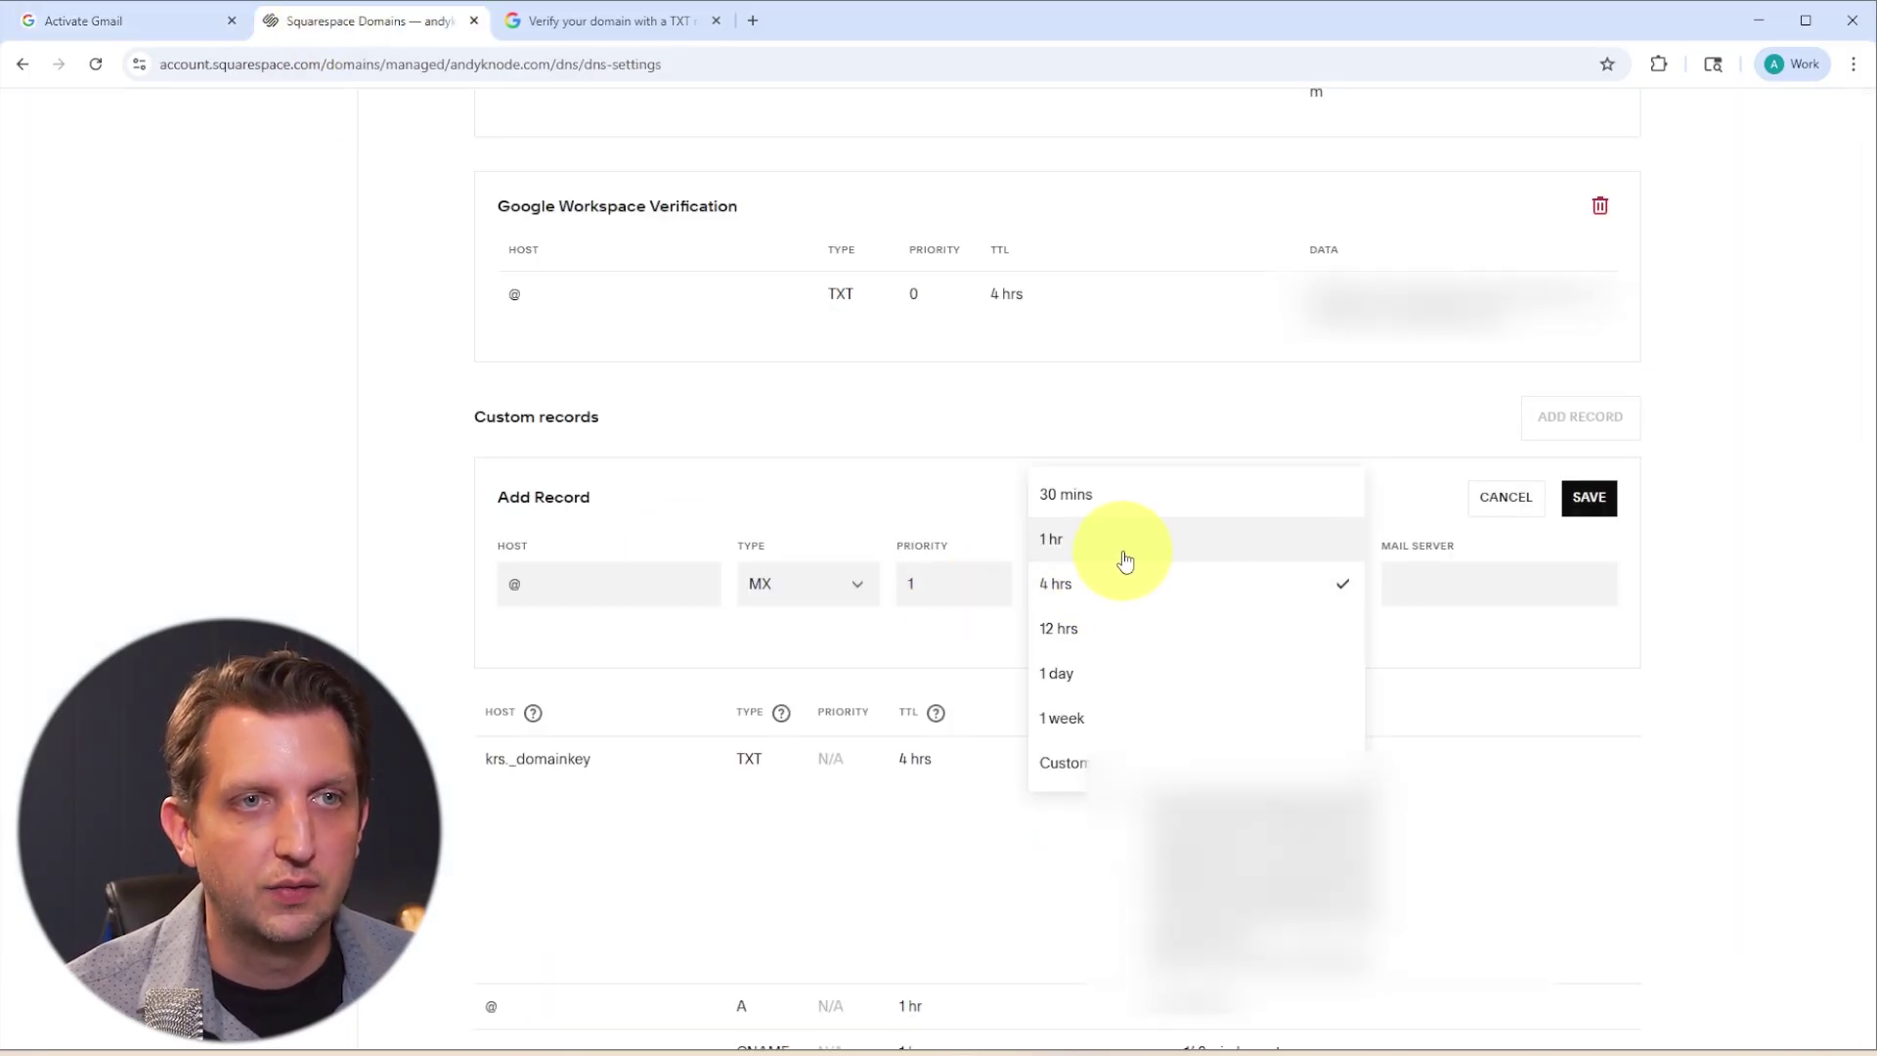
{"action": "left_click", "coordinate": [1078, 496]}
Enter SMTP.GOOGLE.COM as the mail server and save the new MX record
{"action": "key", "text": "ctrl+shift+Tab"}
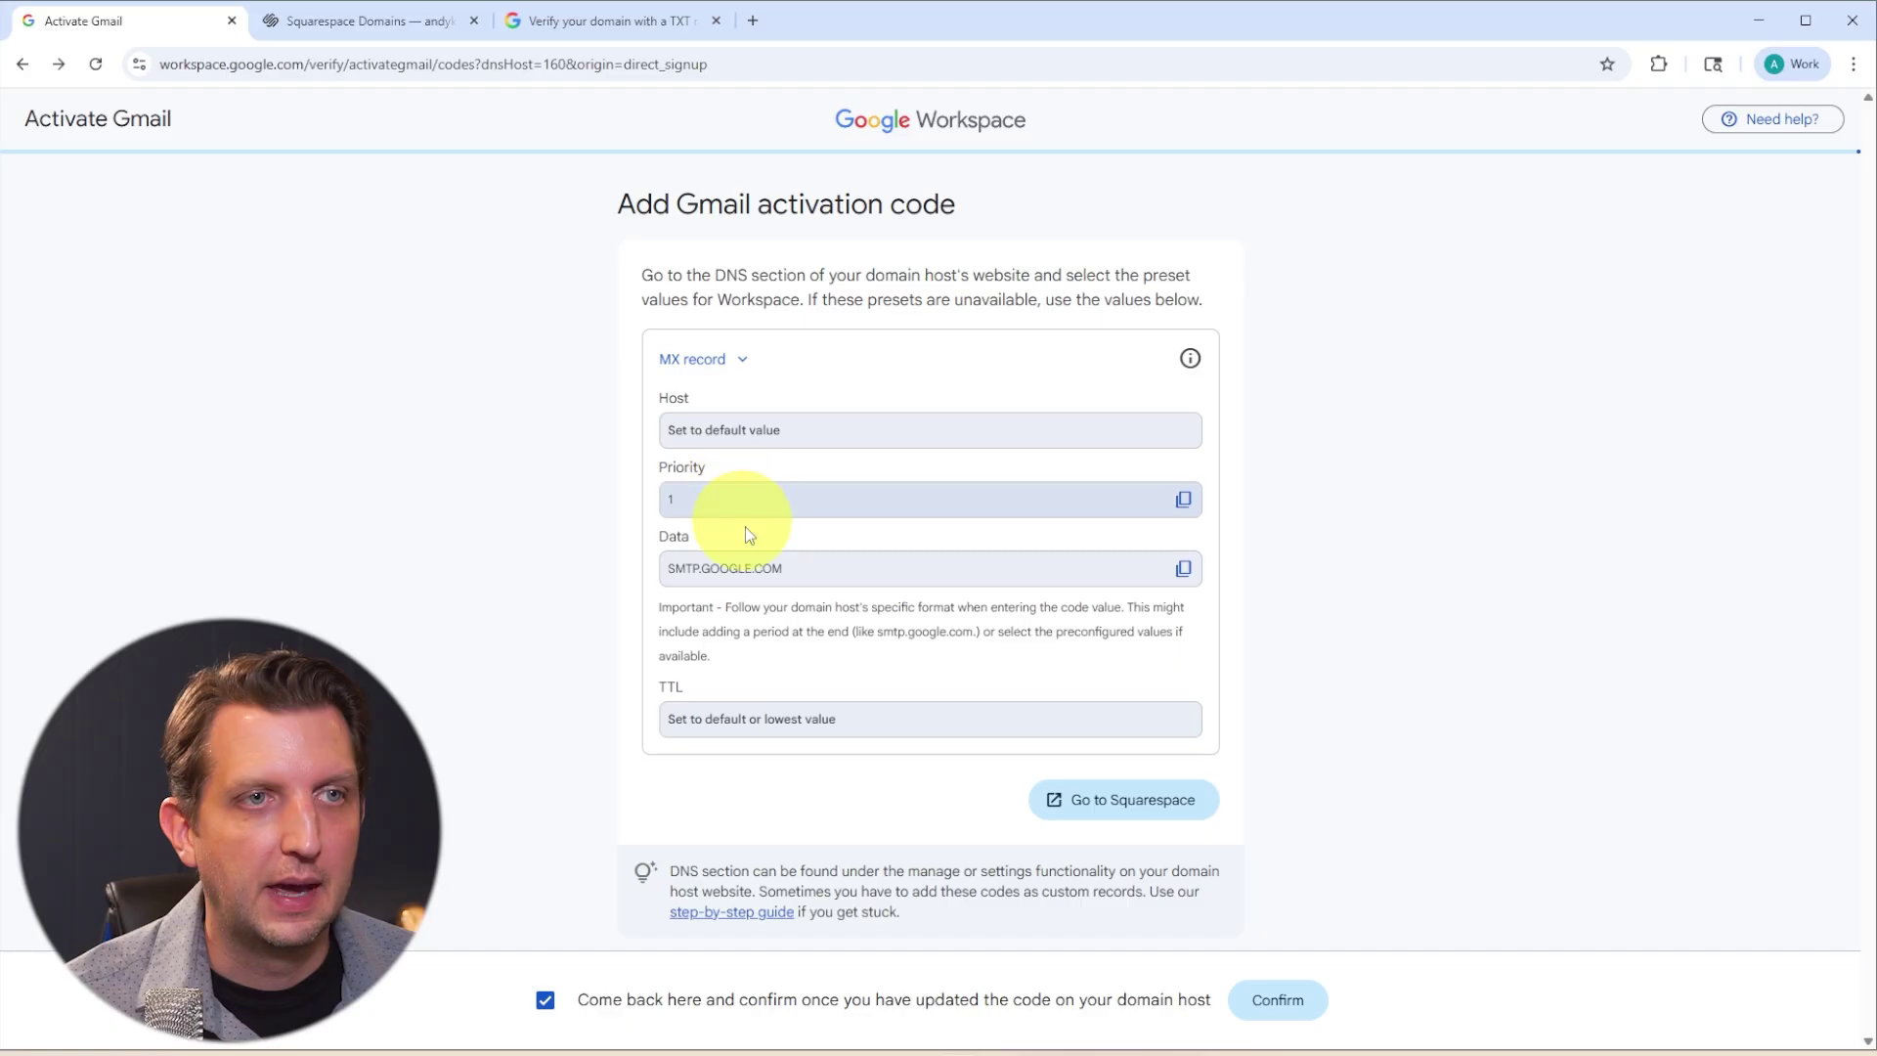
{"action": "left_click", "coordinate": [1183, 568]}
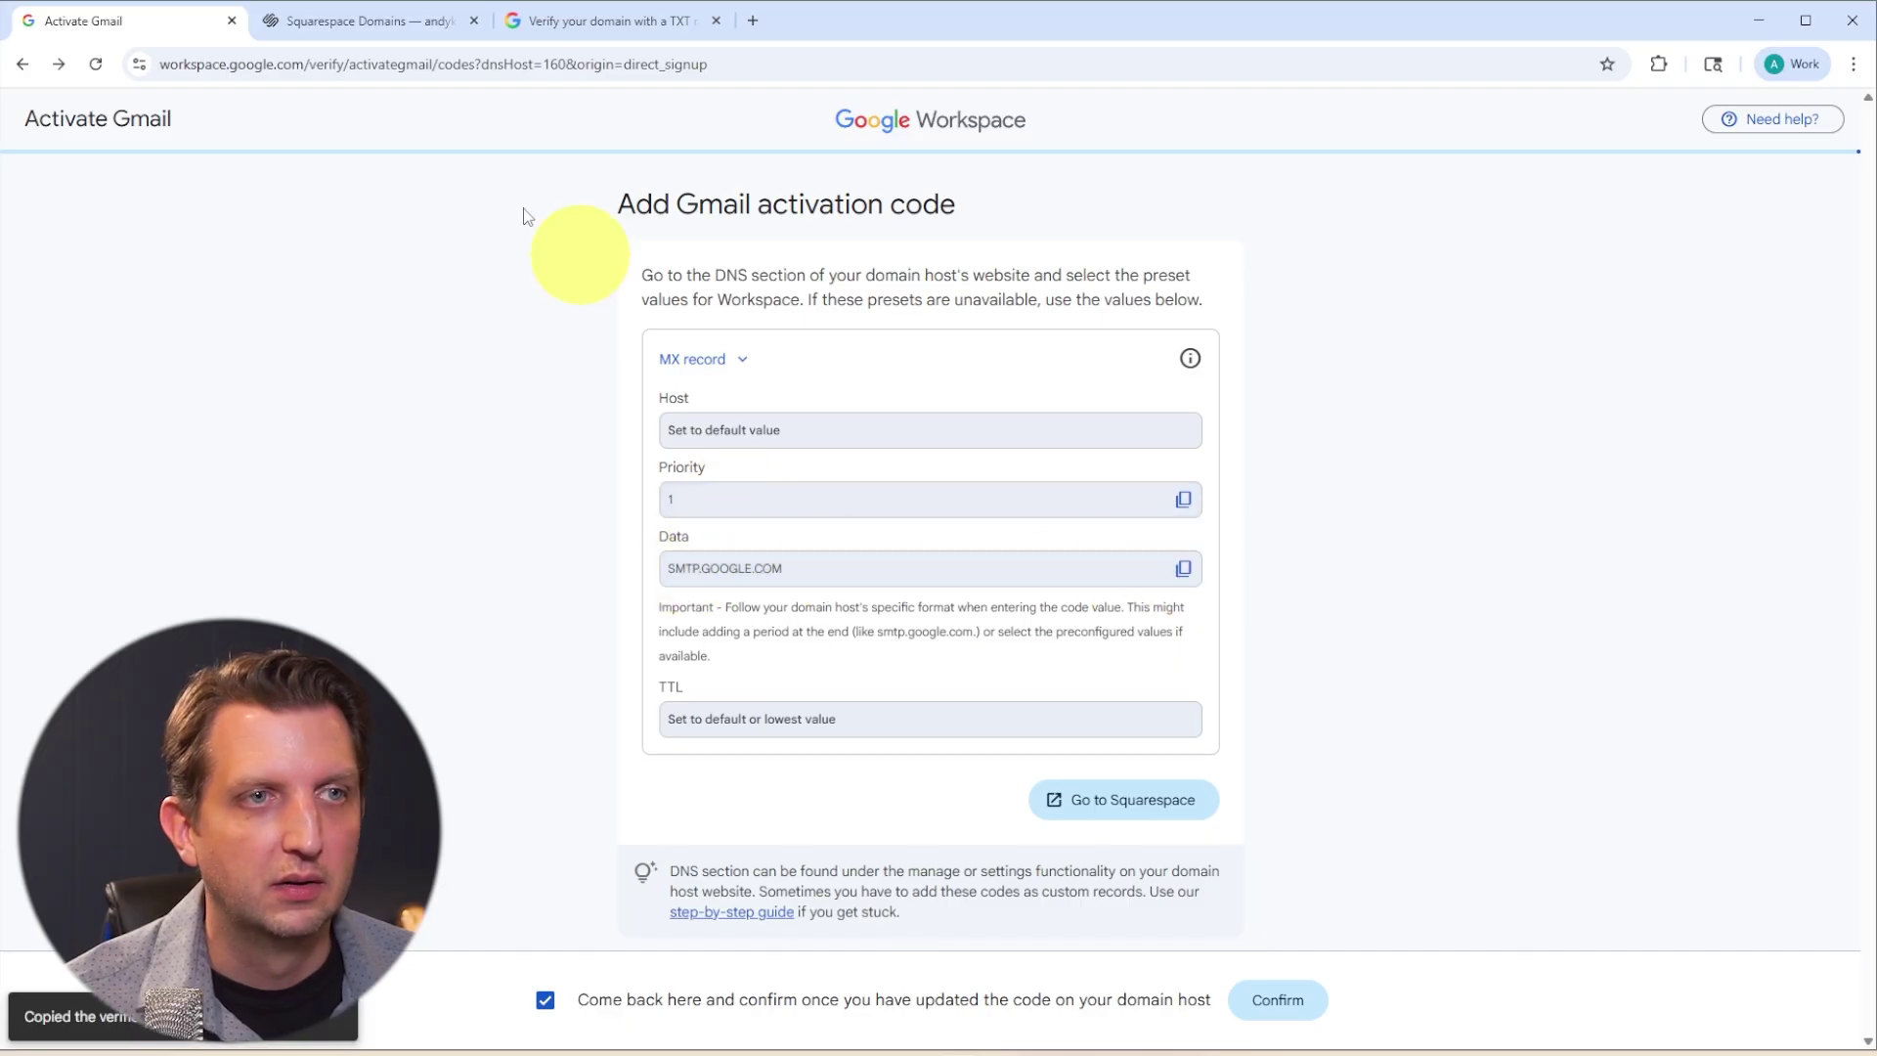
{"action": "left_click", "coordinate": [318, 21]}
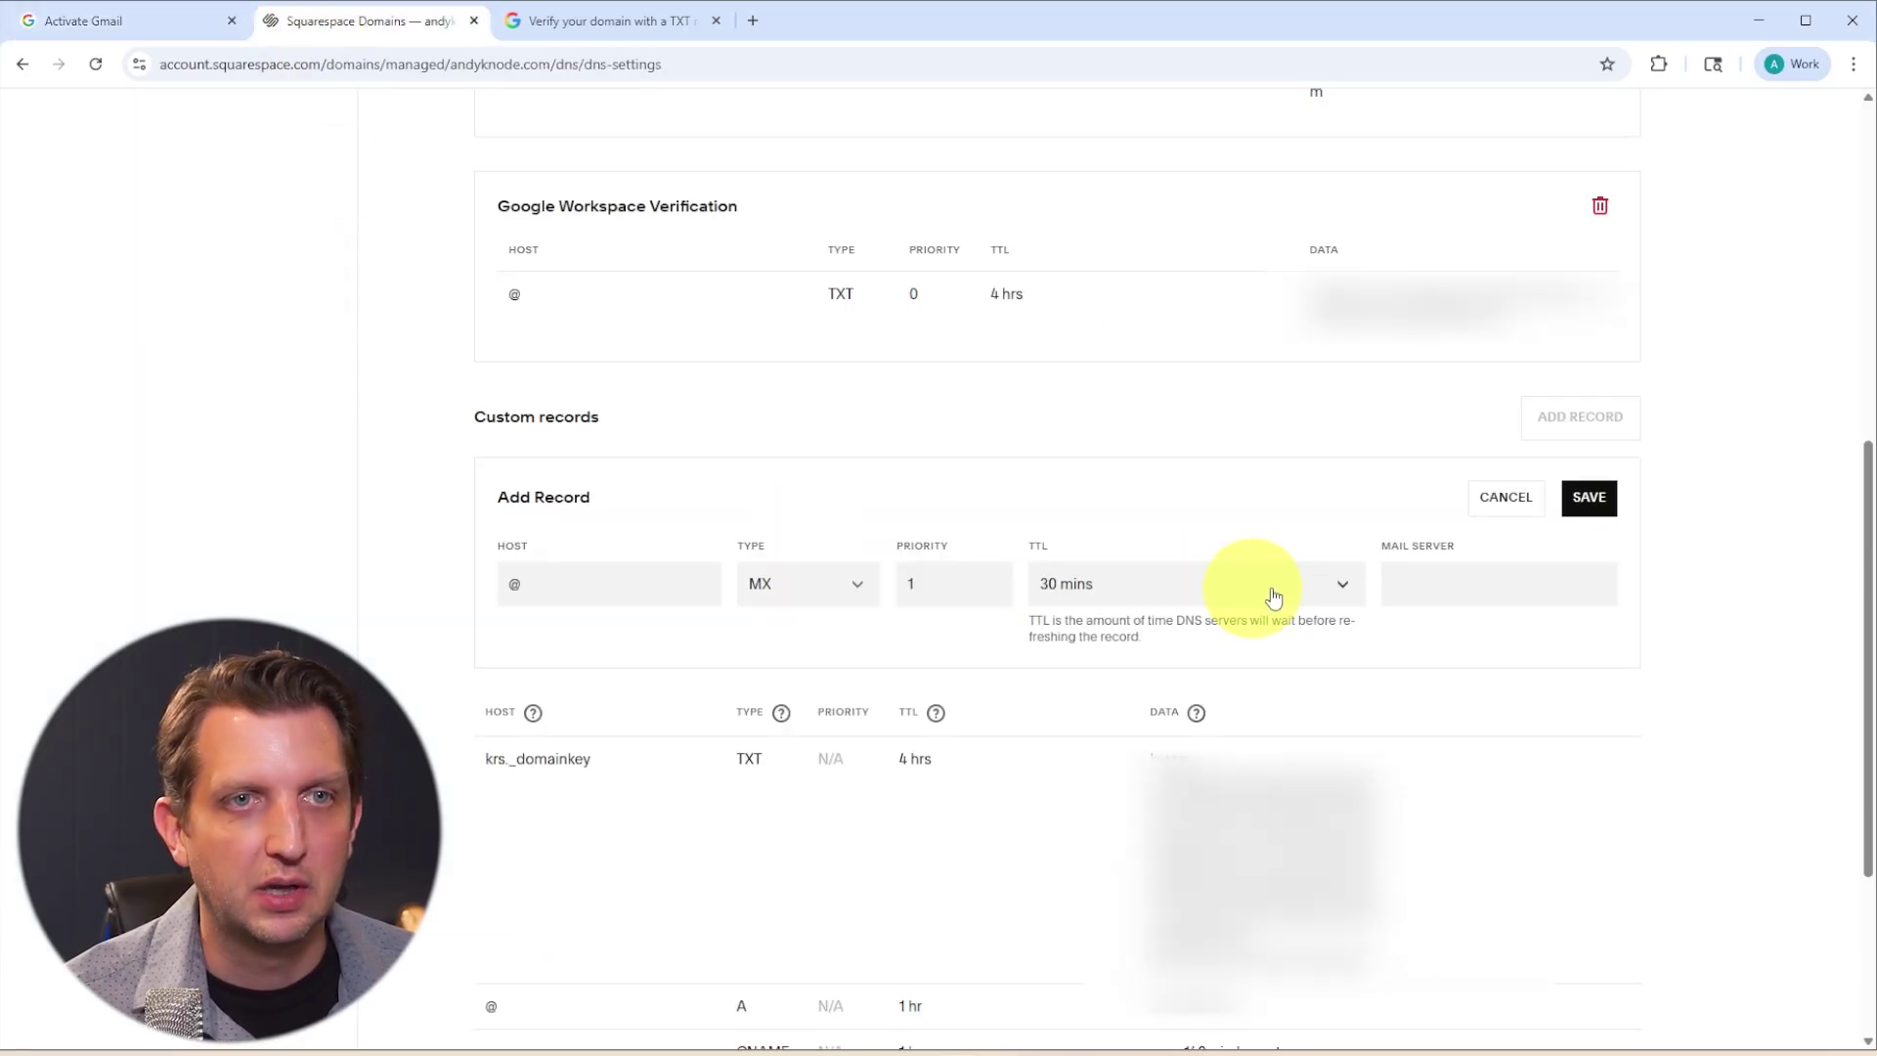
{"action": "left_click", "coordinate": [1426, 590]}
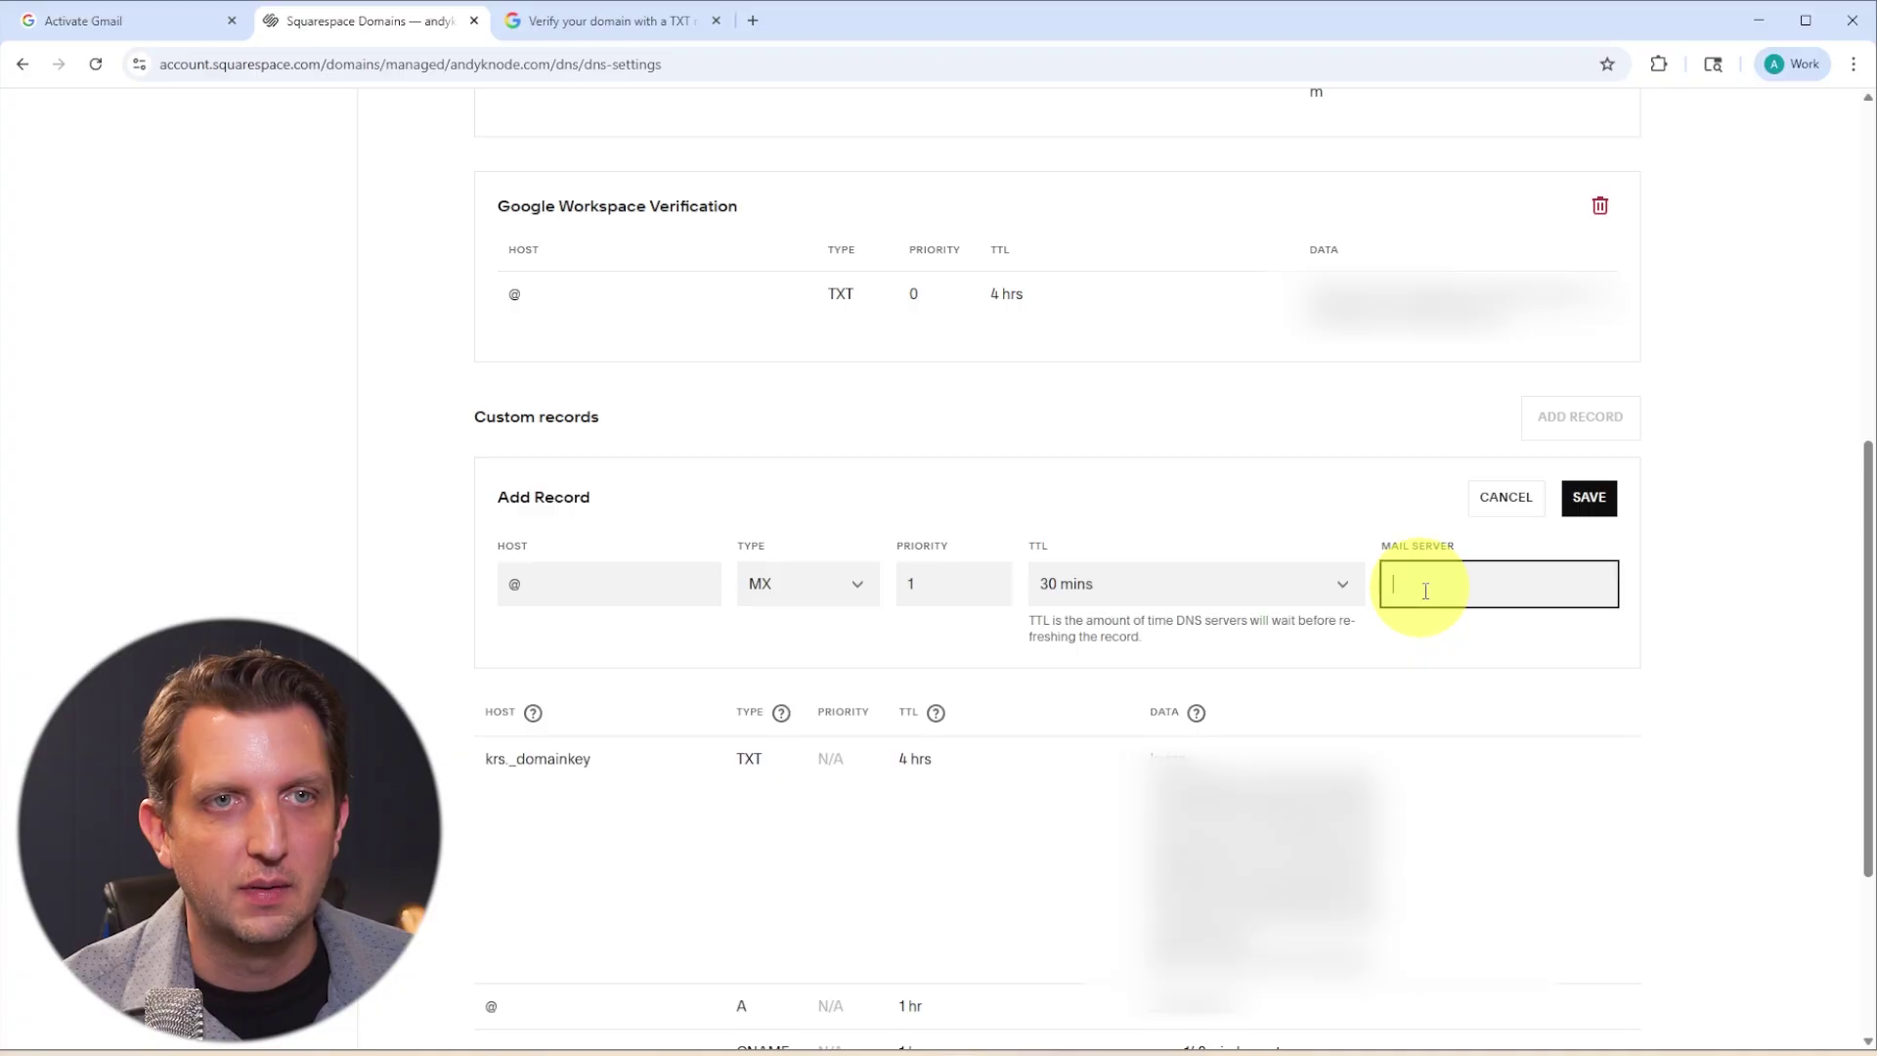
{"action": "type", "text": "SMTP.GOOGLE.COM"}
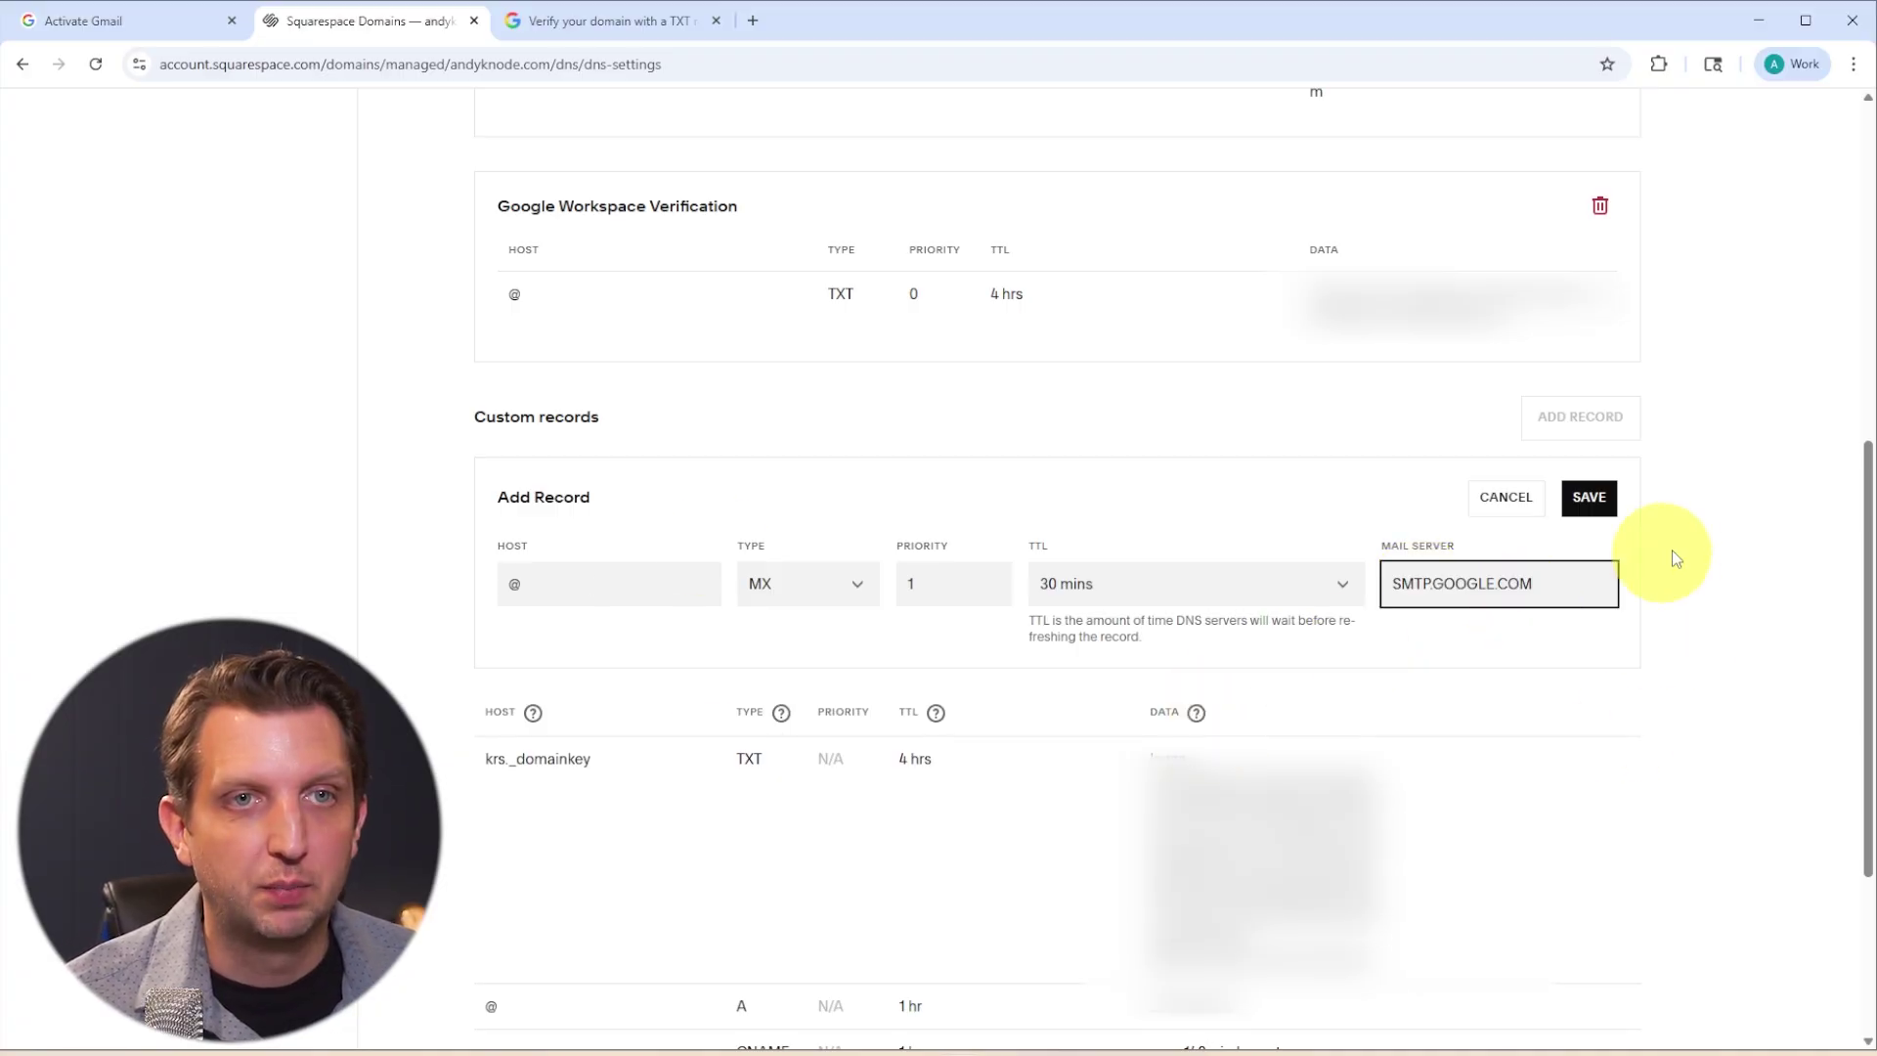
{"action": "left_click", "coordinate": [1590, 496]}
{"action": "key", "text": "ctrl+1"}
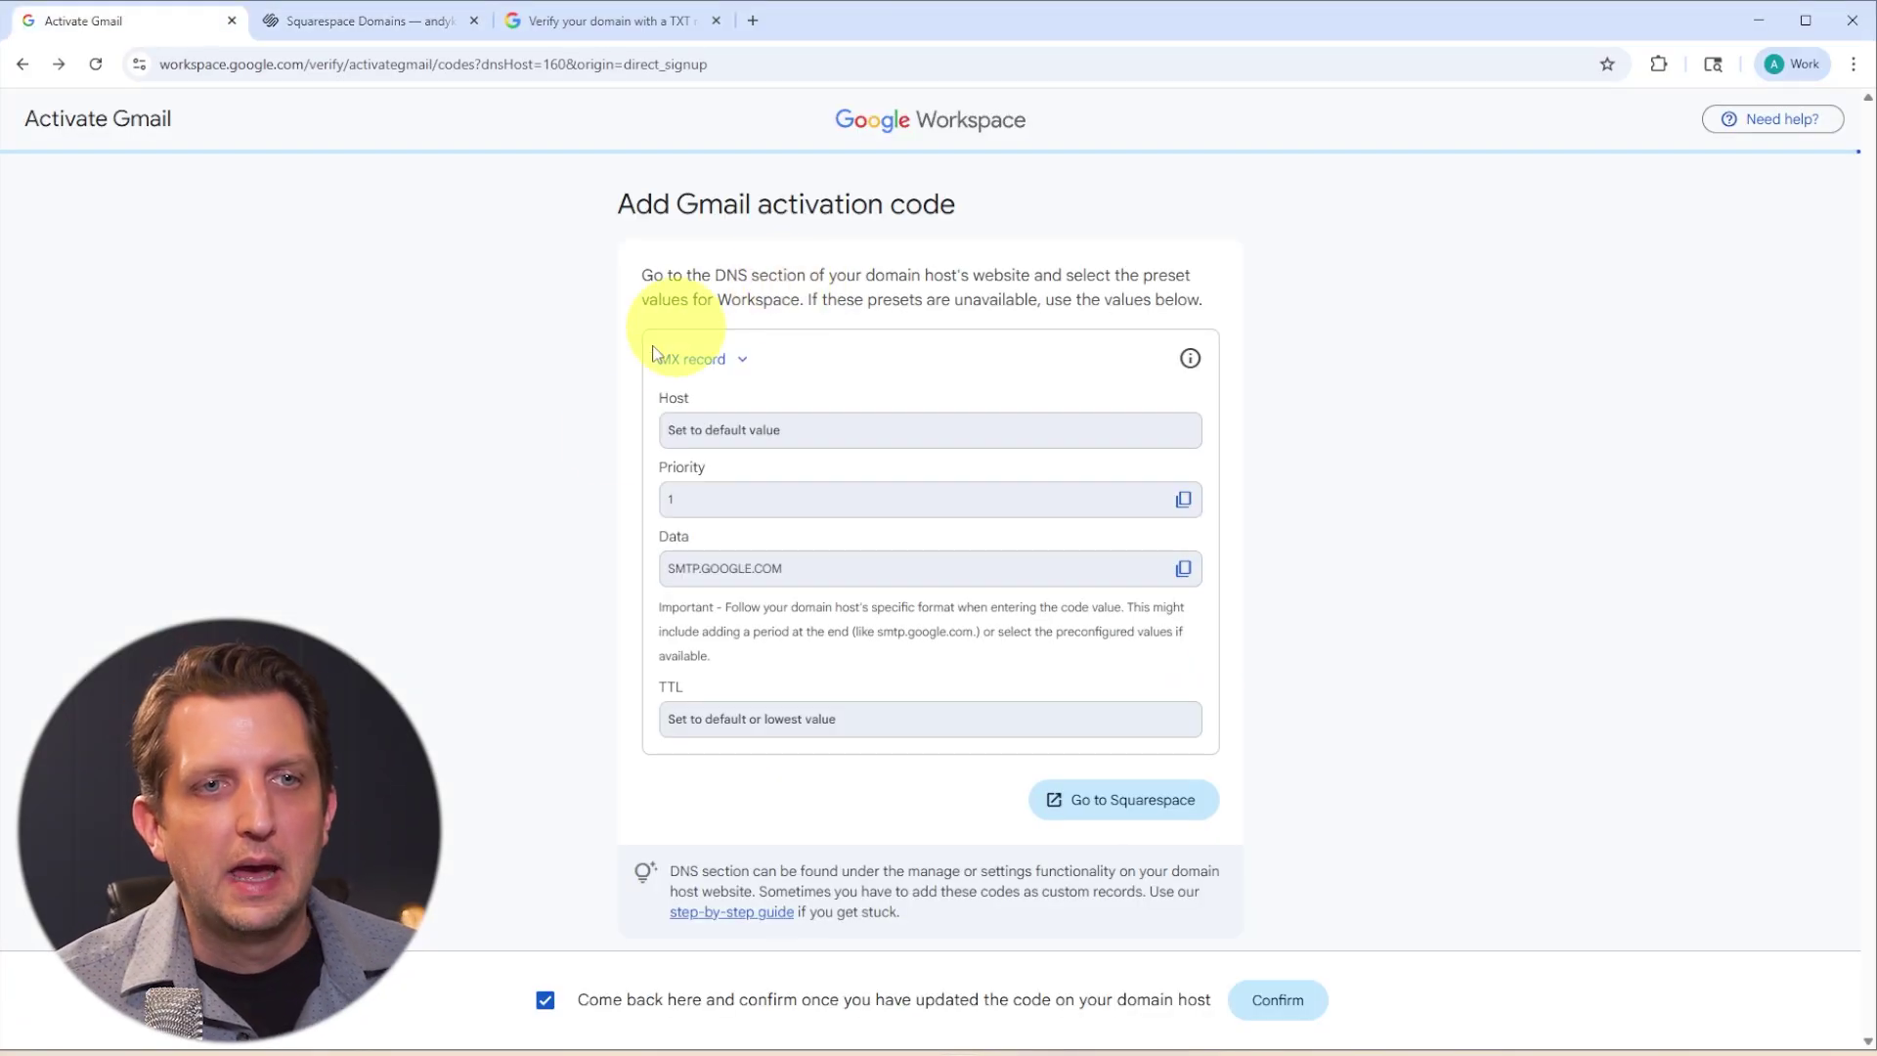
Confirm on the Activate Gmail page that the MX record has been added
{"action": "left_click", "coordinate": [1275, 1000]}
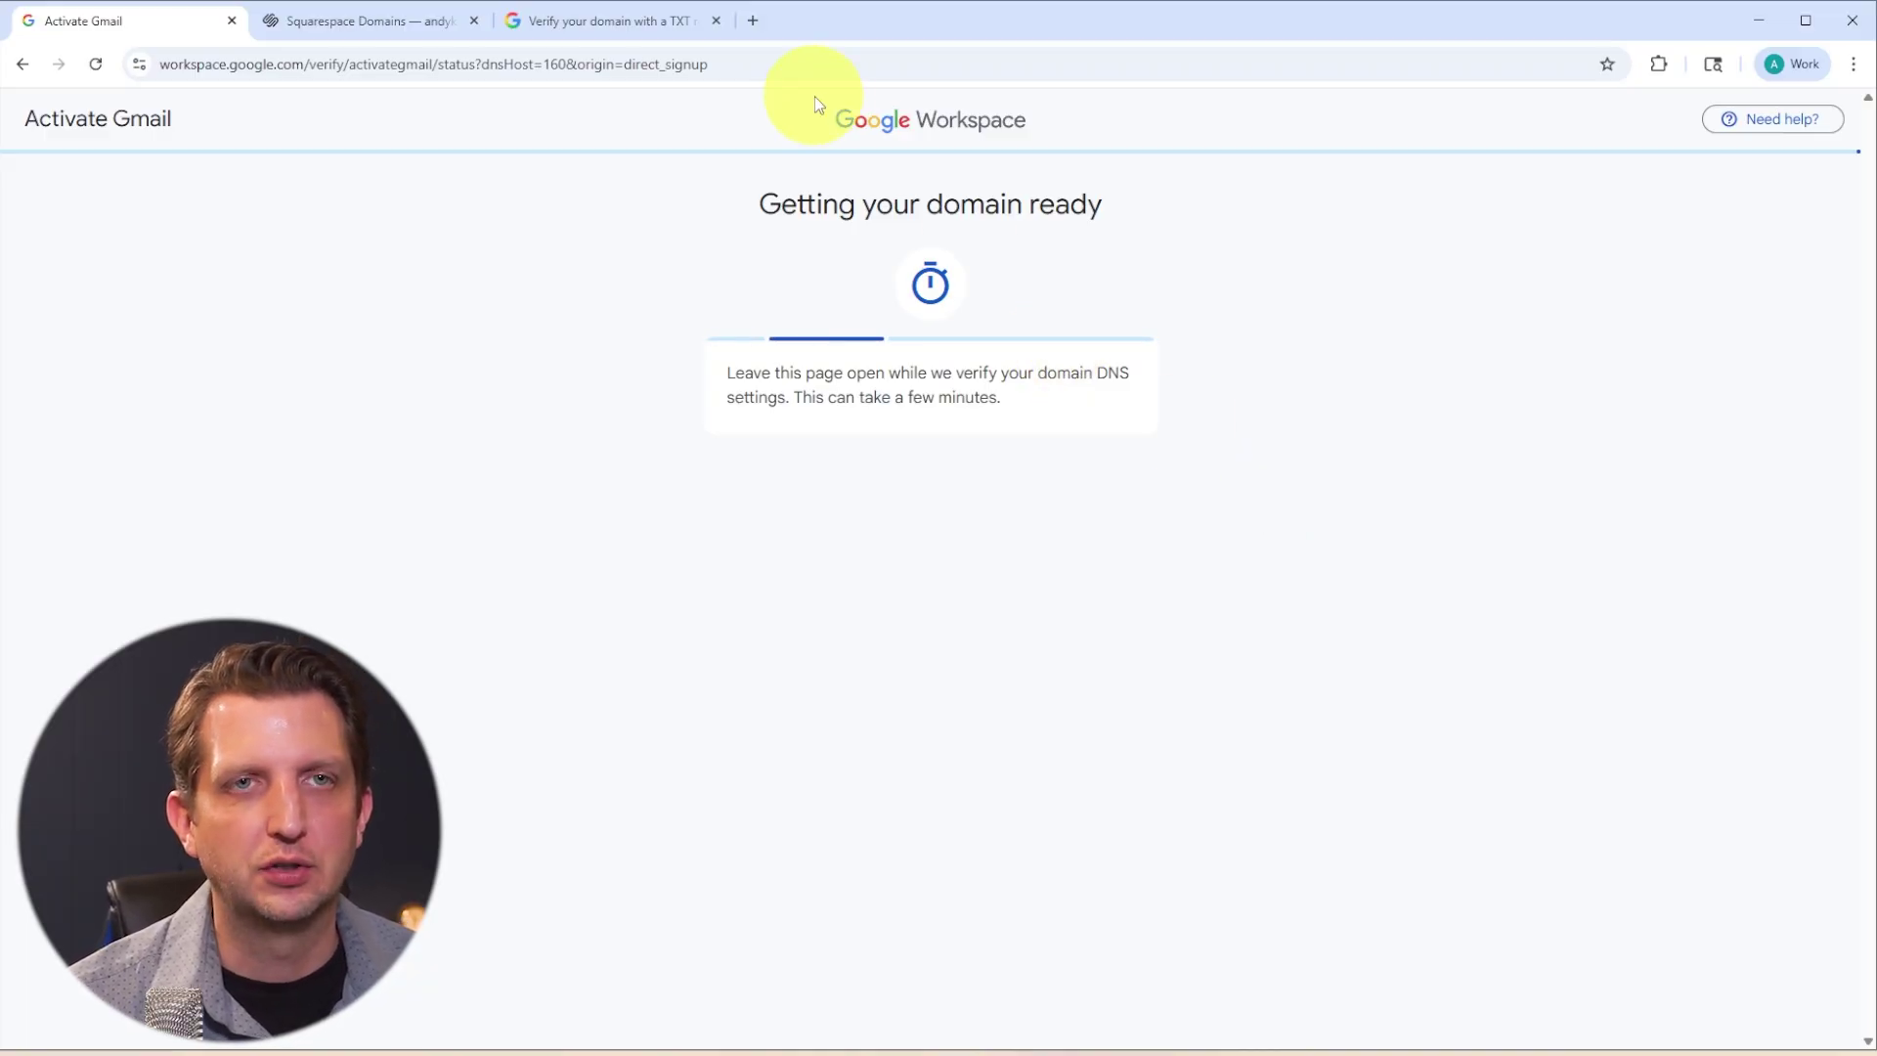
Search 'google workspace admin' in a new tab and open the Google Admin console result
{"action": "key", "text": "ctrl+t"}
{"action": "type", "text": "goo"}
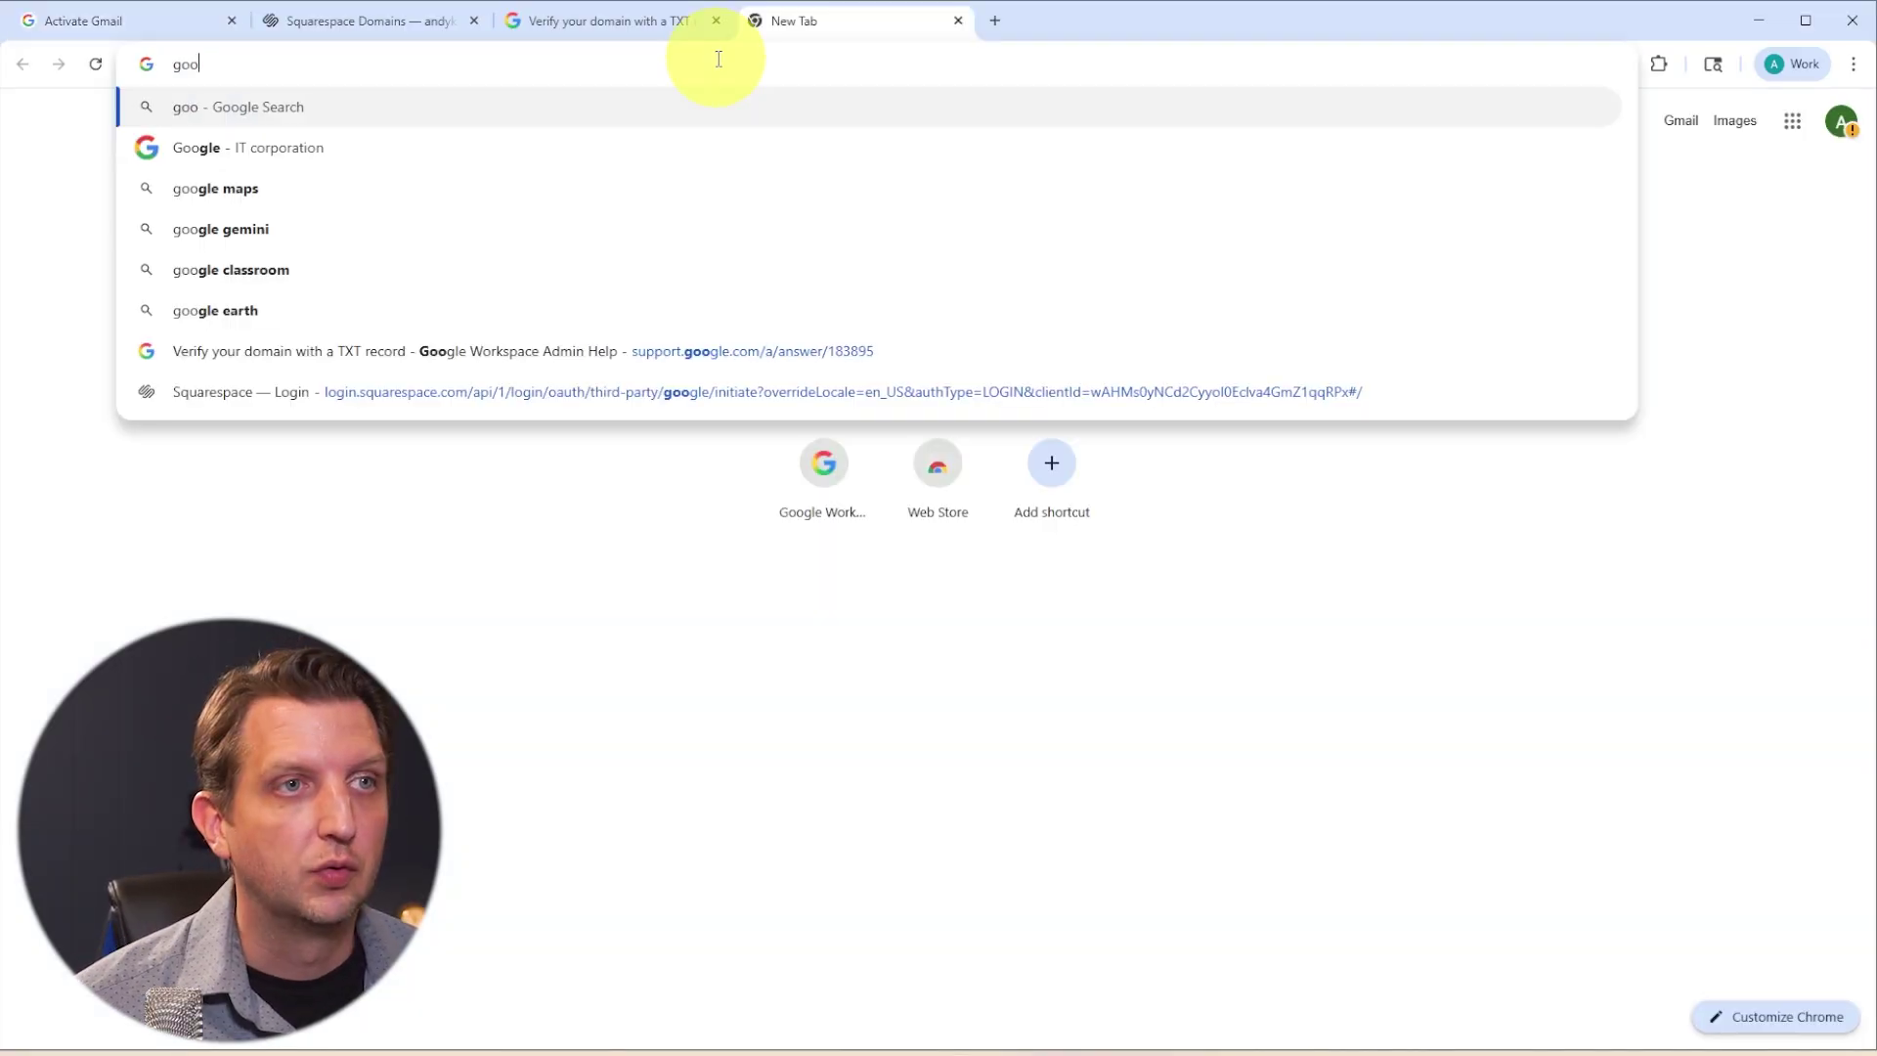
{"action": "key", "text": "BackSpace"}
{"action": "key", "text": "BackSpace"}
{"action": "key", "text": "BackSpace"}
{"action": "type", "text": "google wor"}
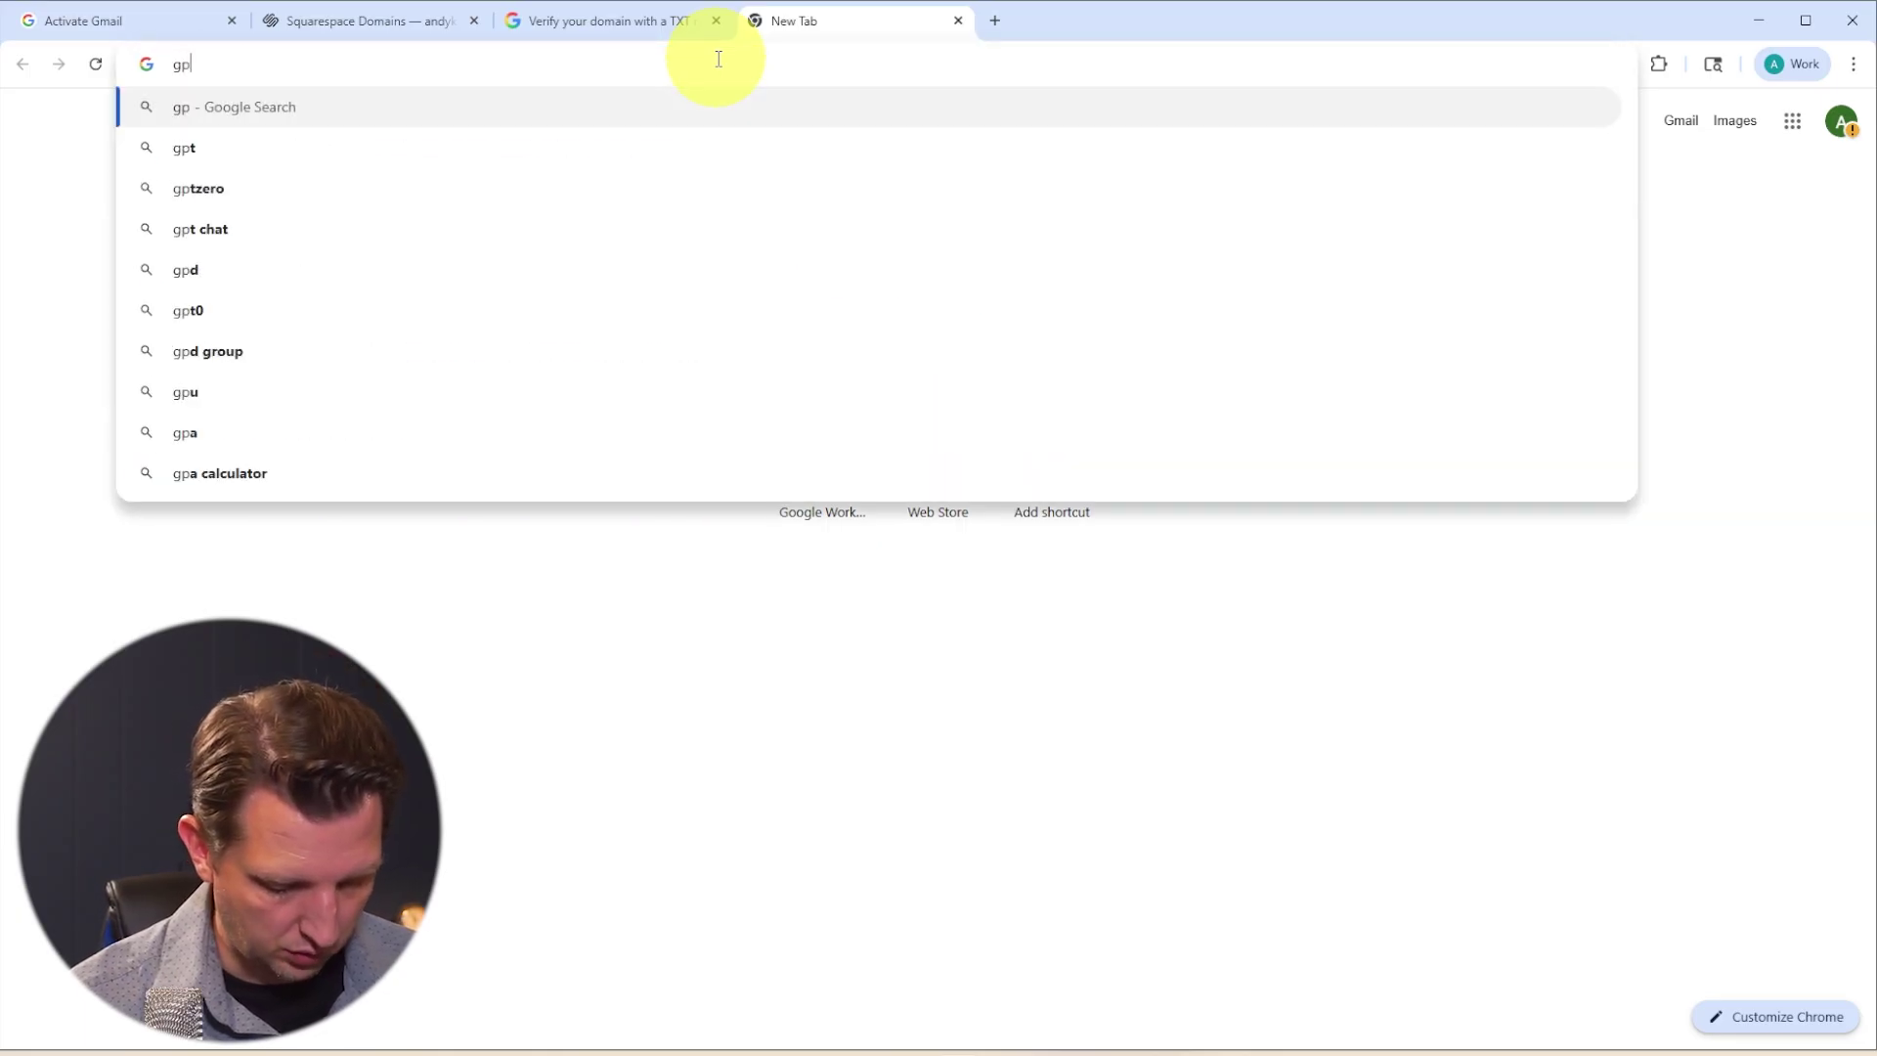
{"action": "type", "text": "kspace admin"}
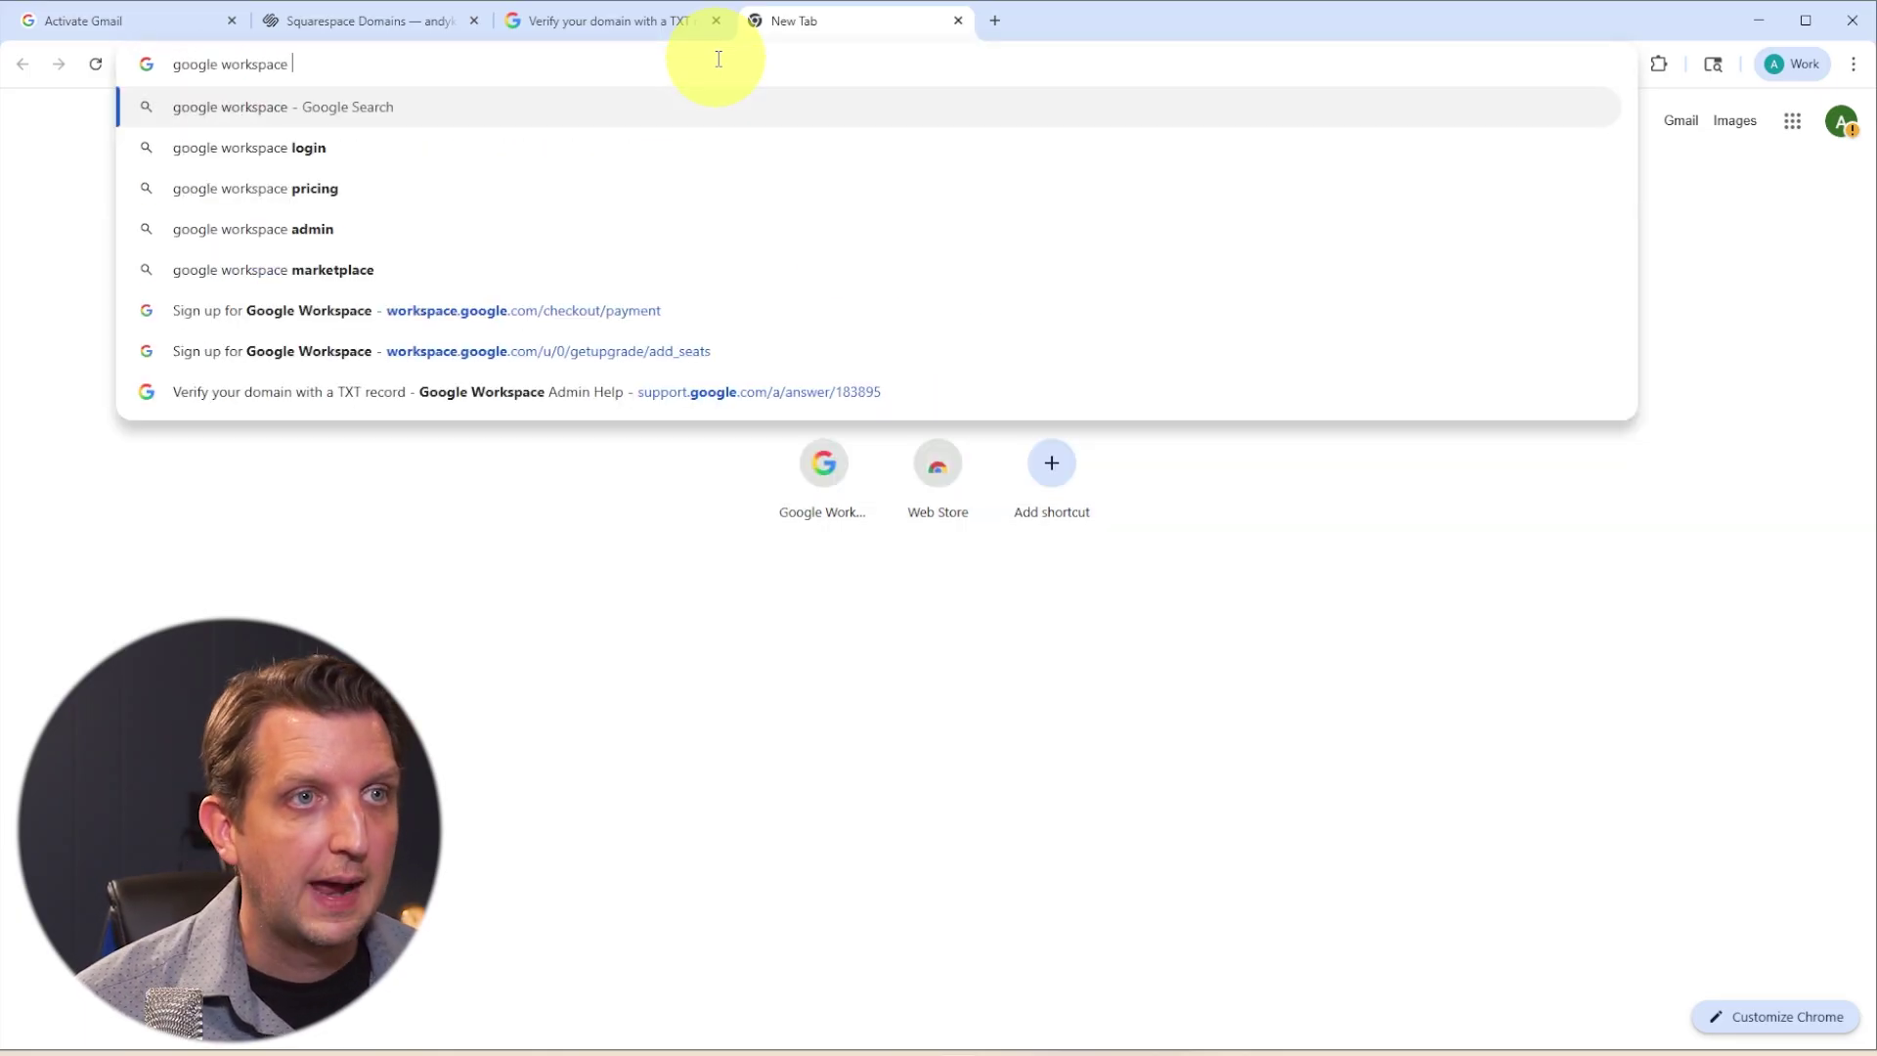
{"action": "key", "text": "Return"}
{"action": "left_click", "coordinate": [314, 395]}
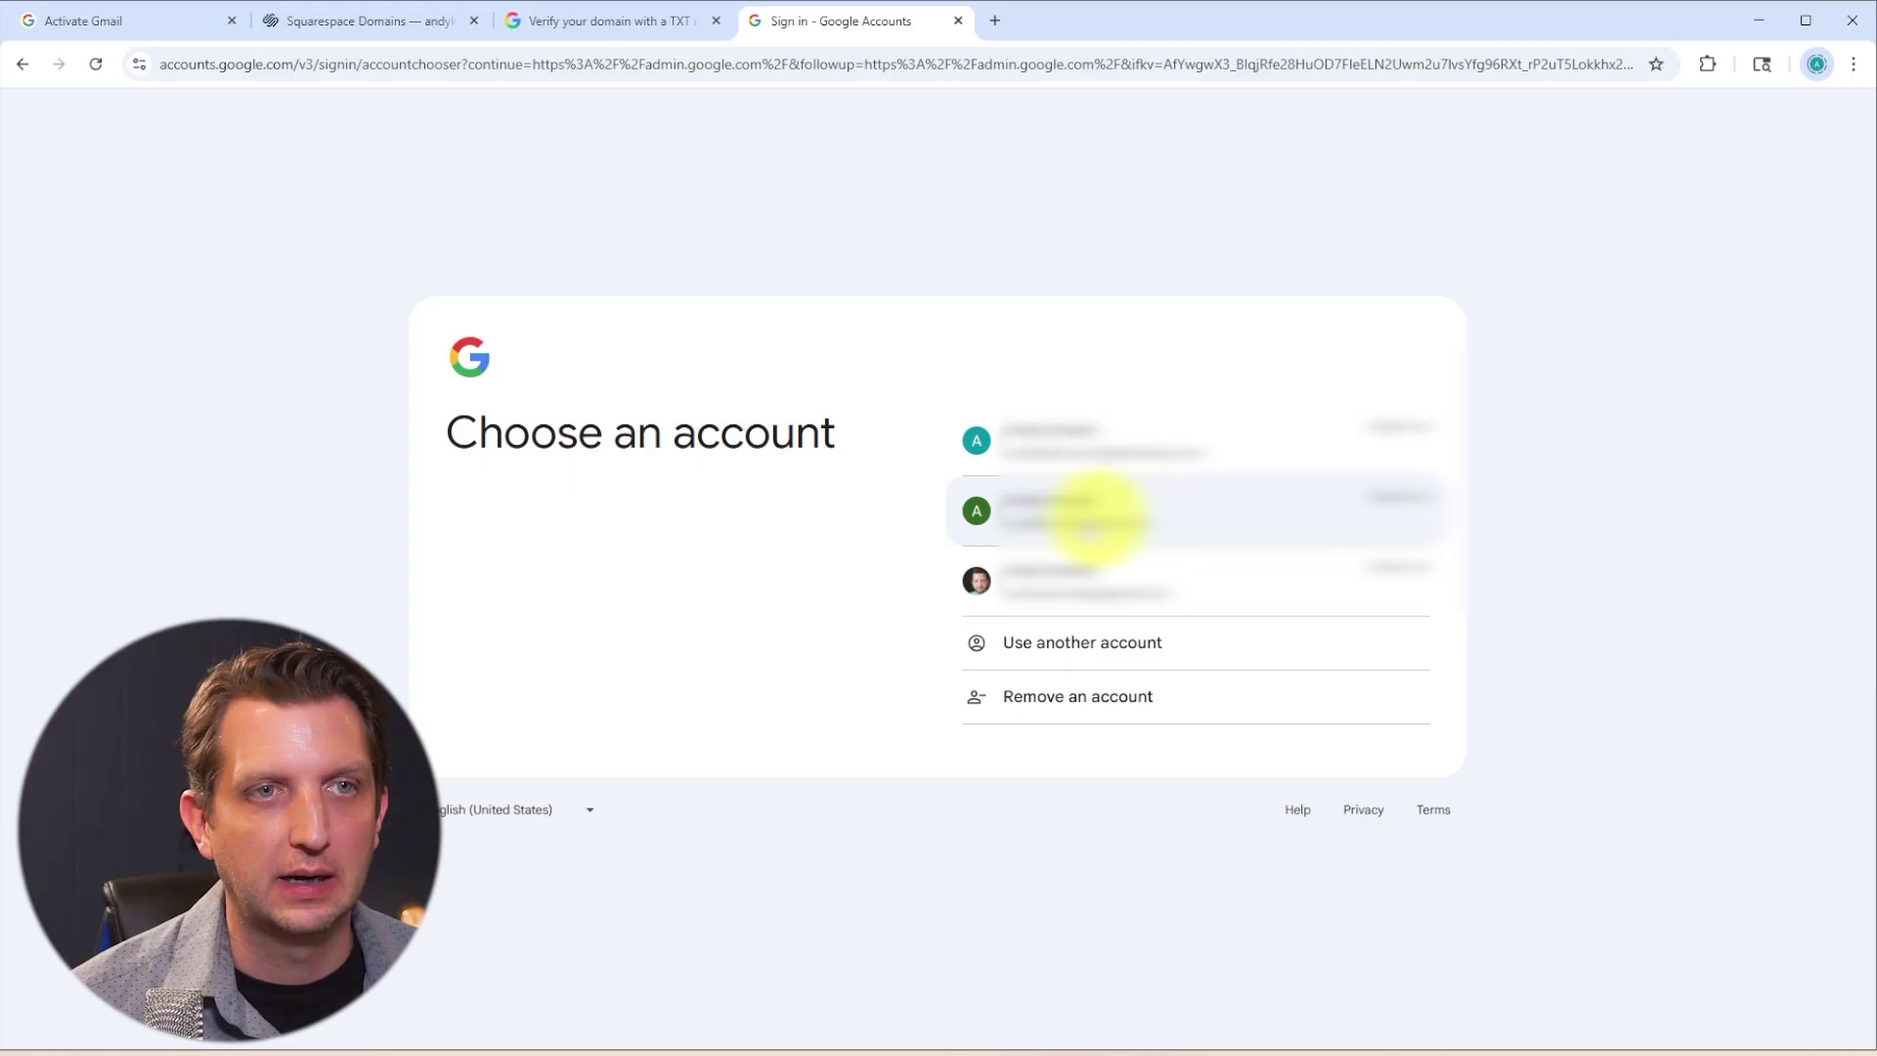
Sign in with the new Workspace account's password and accept the new-account notice
{"action": "left_click", "coordinate": [1051, 510]}
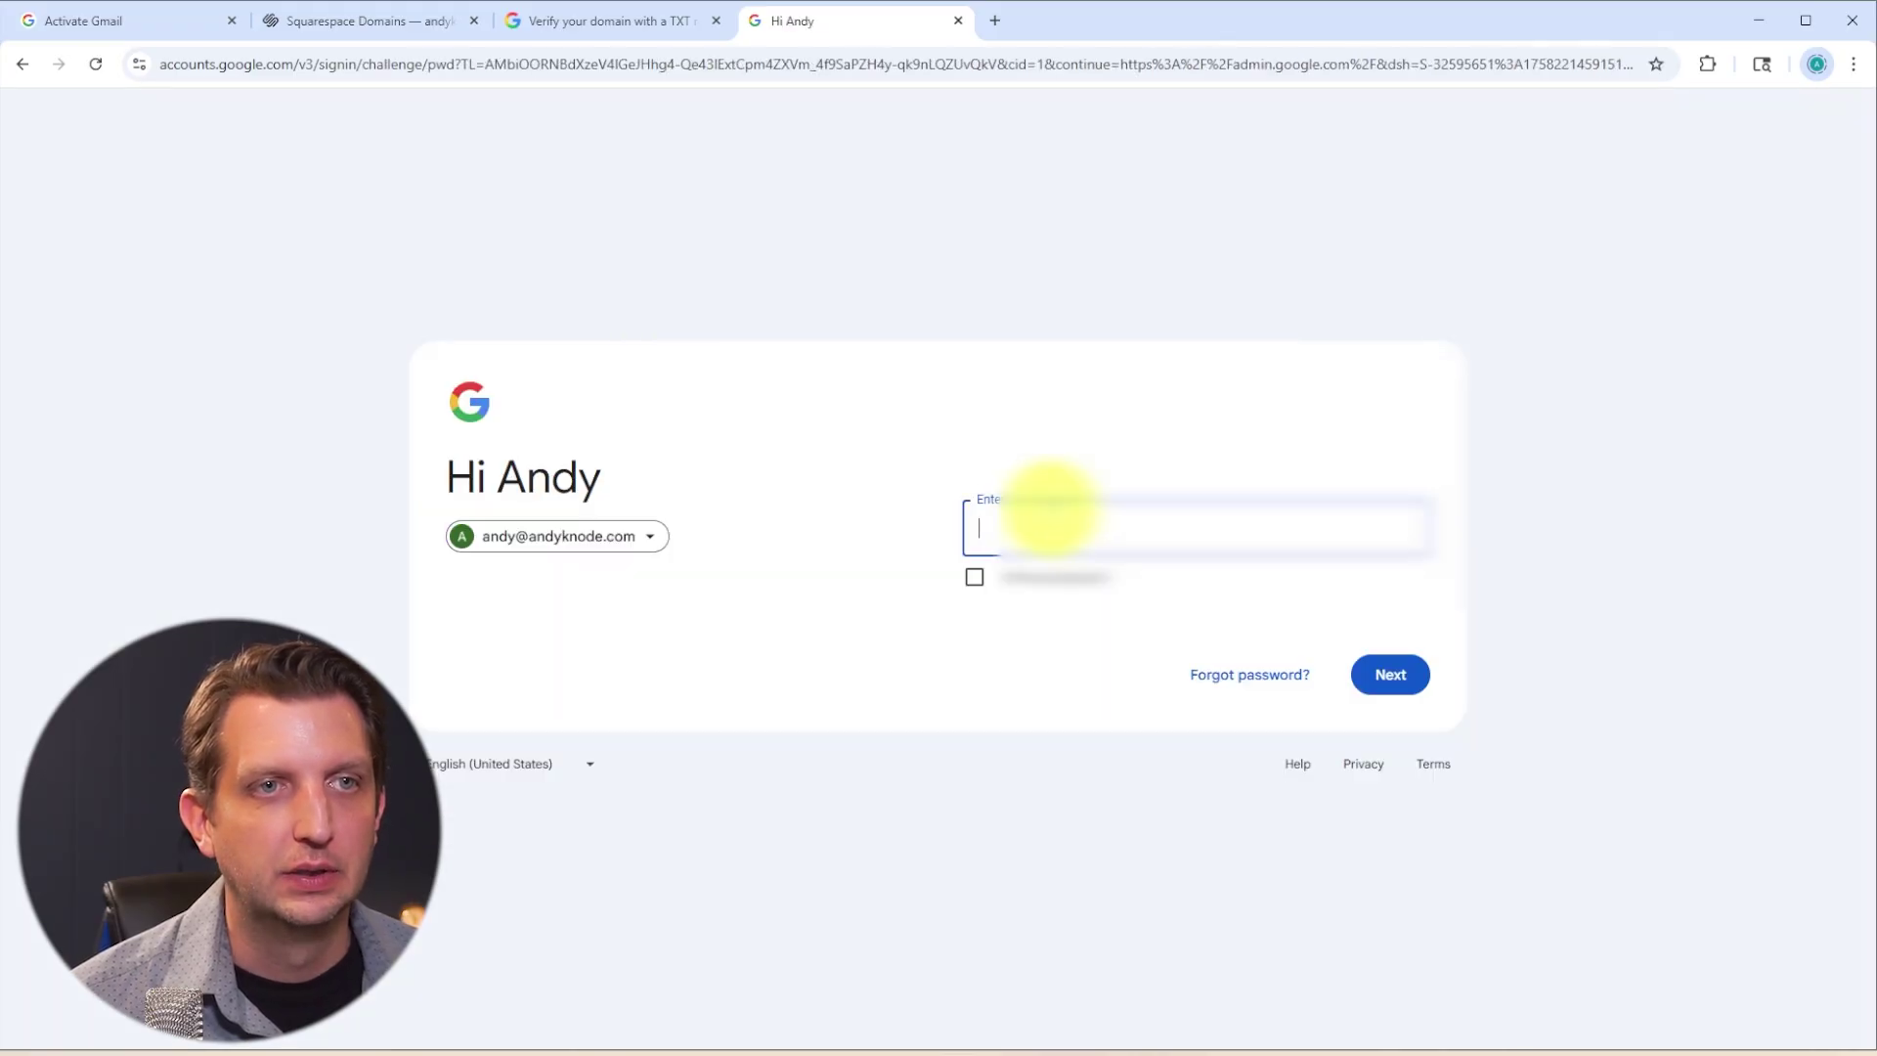
{"action": "type", "text": "•••••••••"}
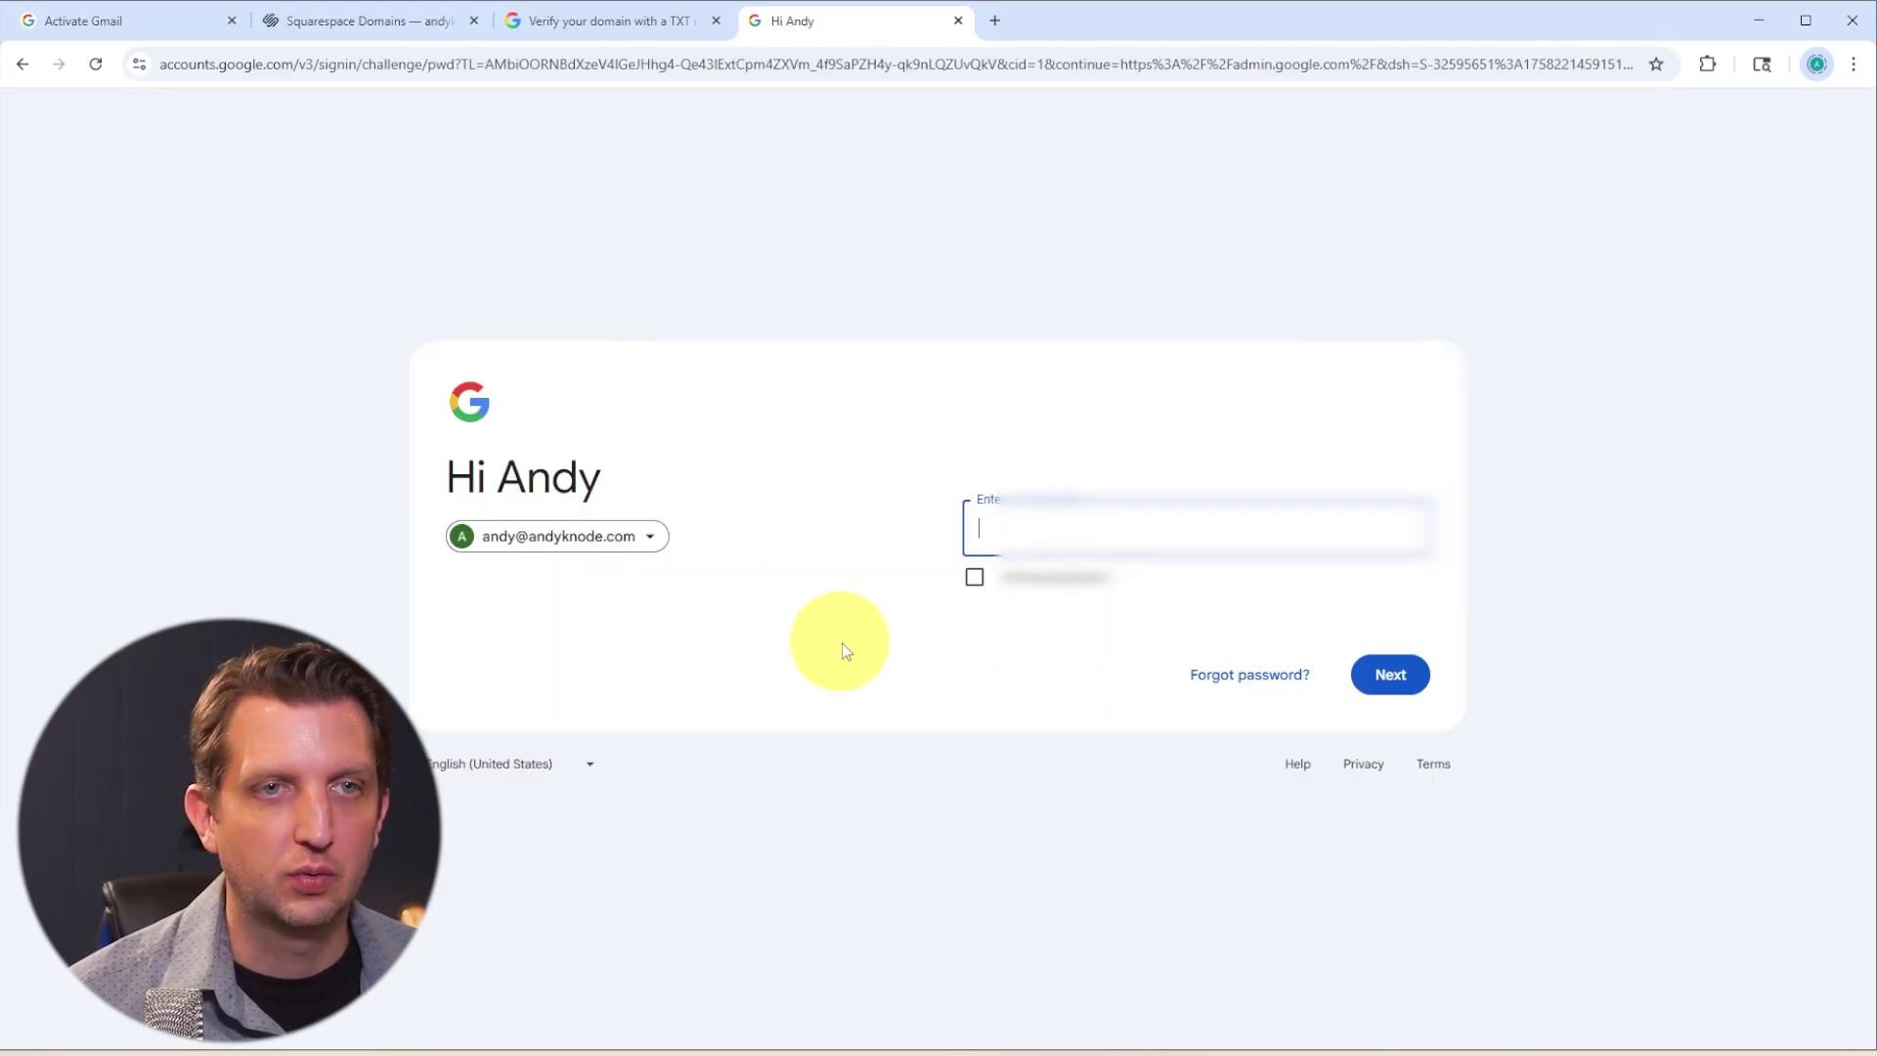
{"action": "left_click", "coordinate": [1390, 675]}
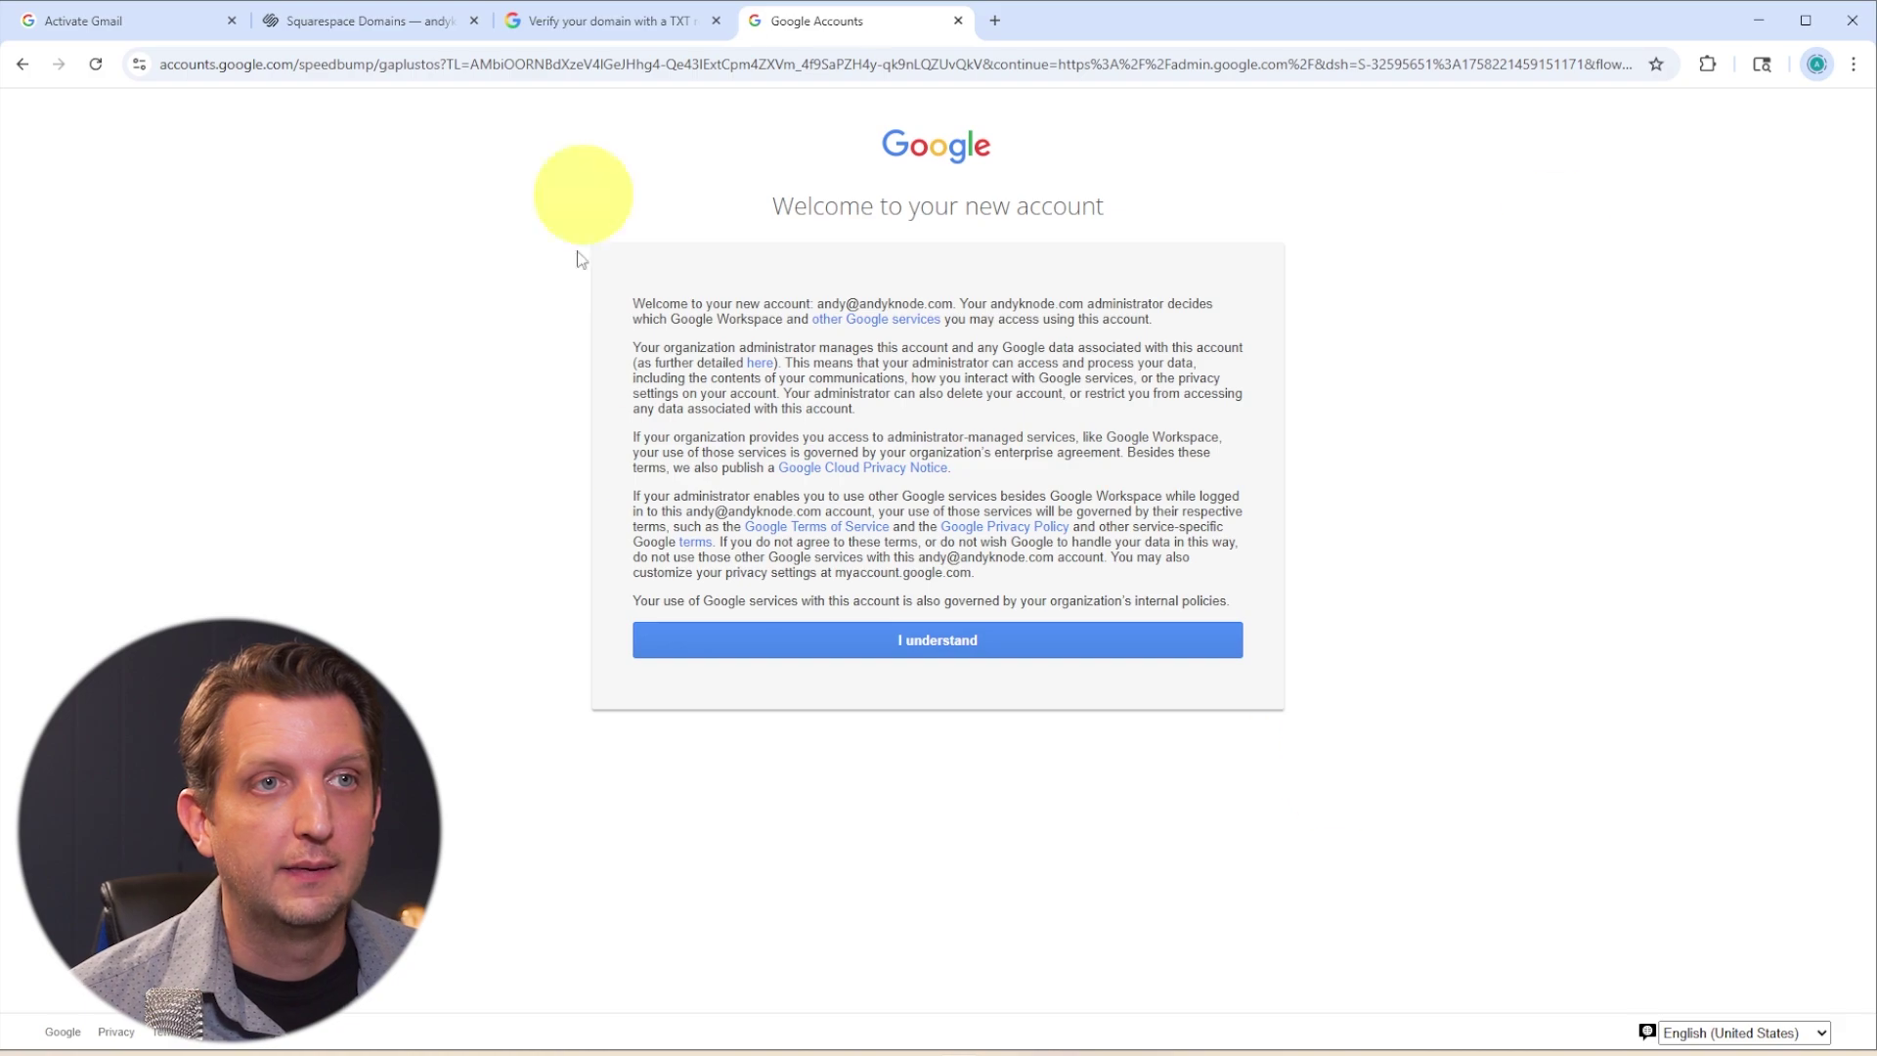
{"action": "left_click", "coordinate": [947, 647]}
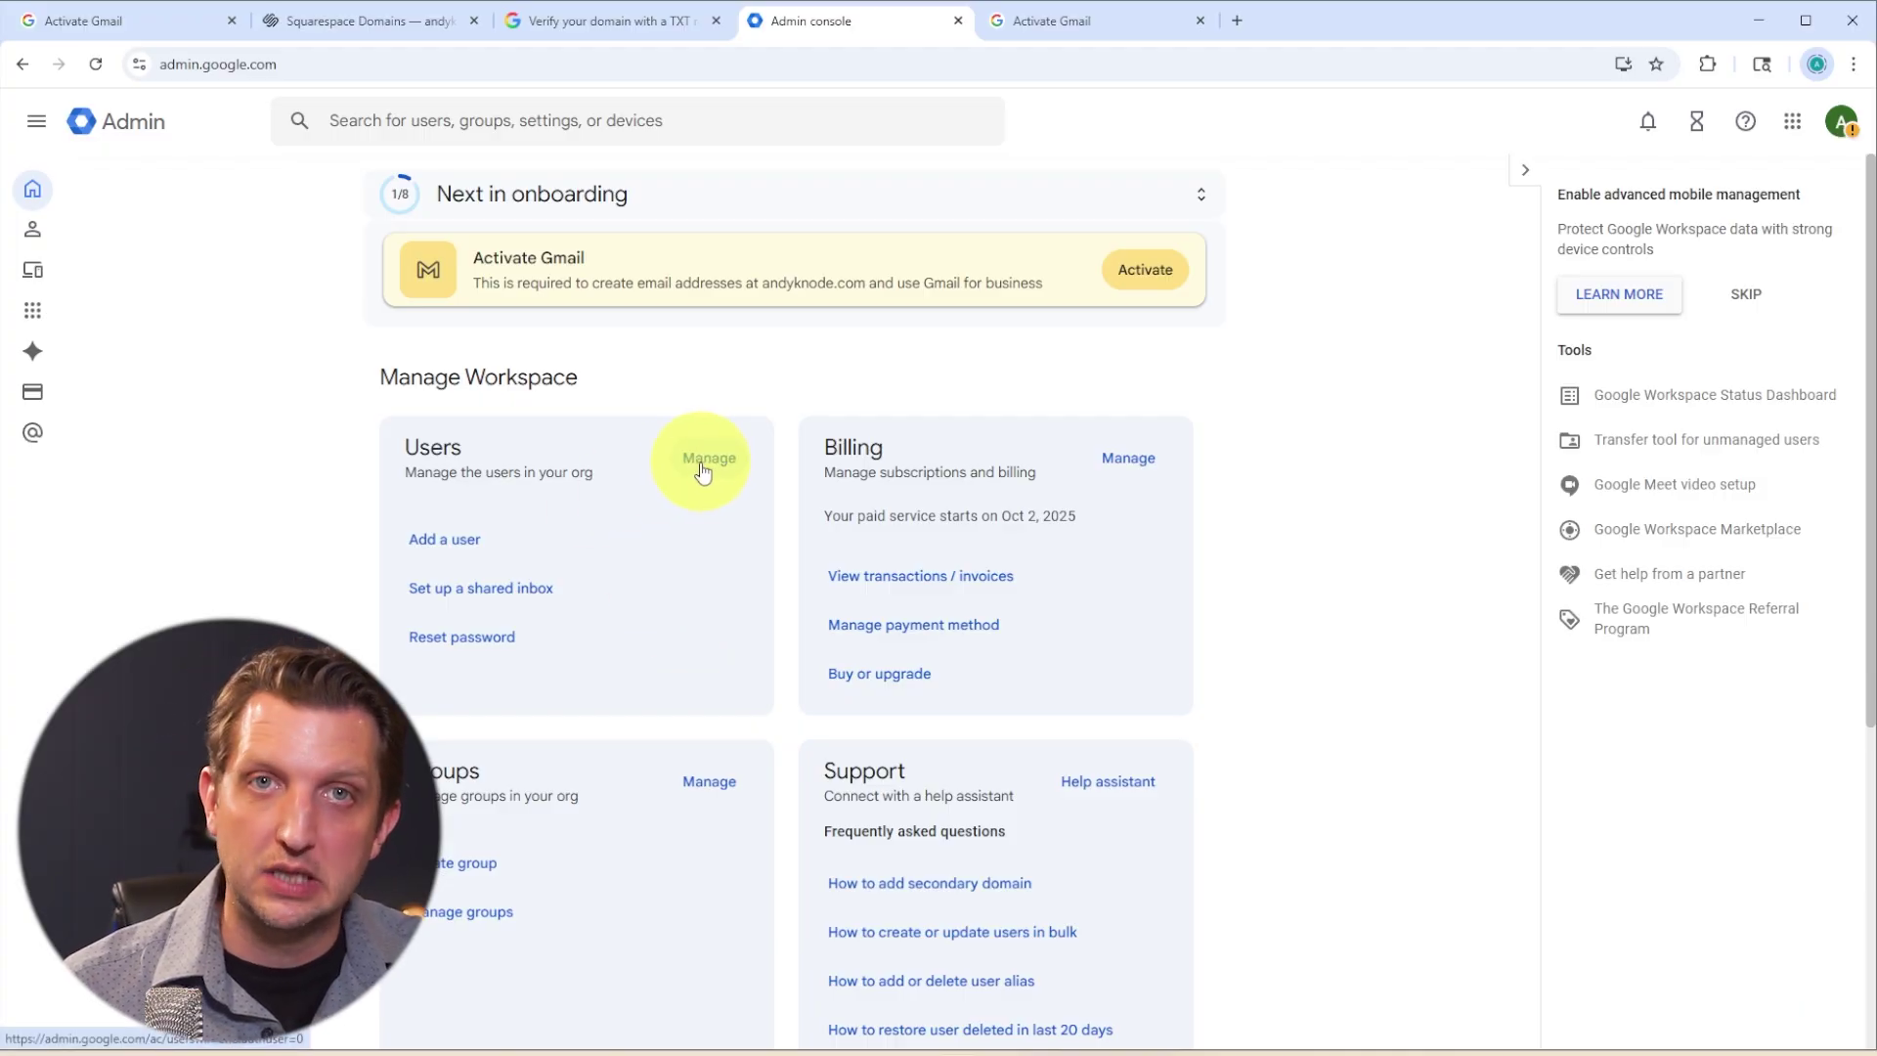
Open the organisation's Users list from the Admin home page's Users card
{"action": "left_click", "coordinate": [443, 540]}
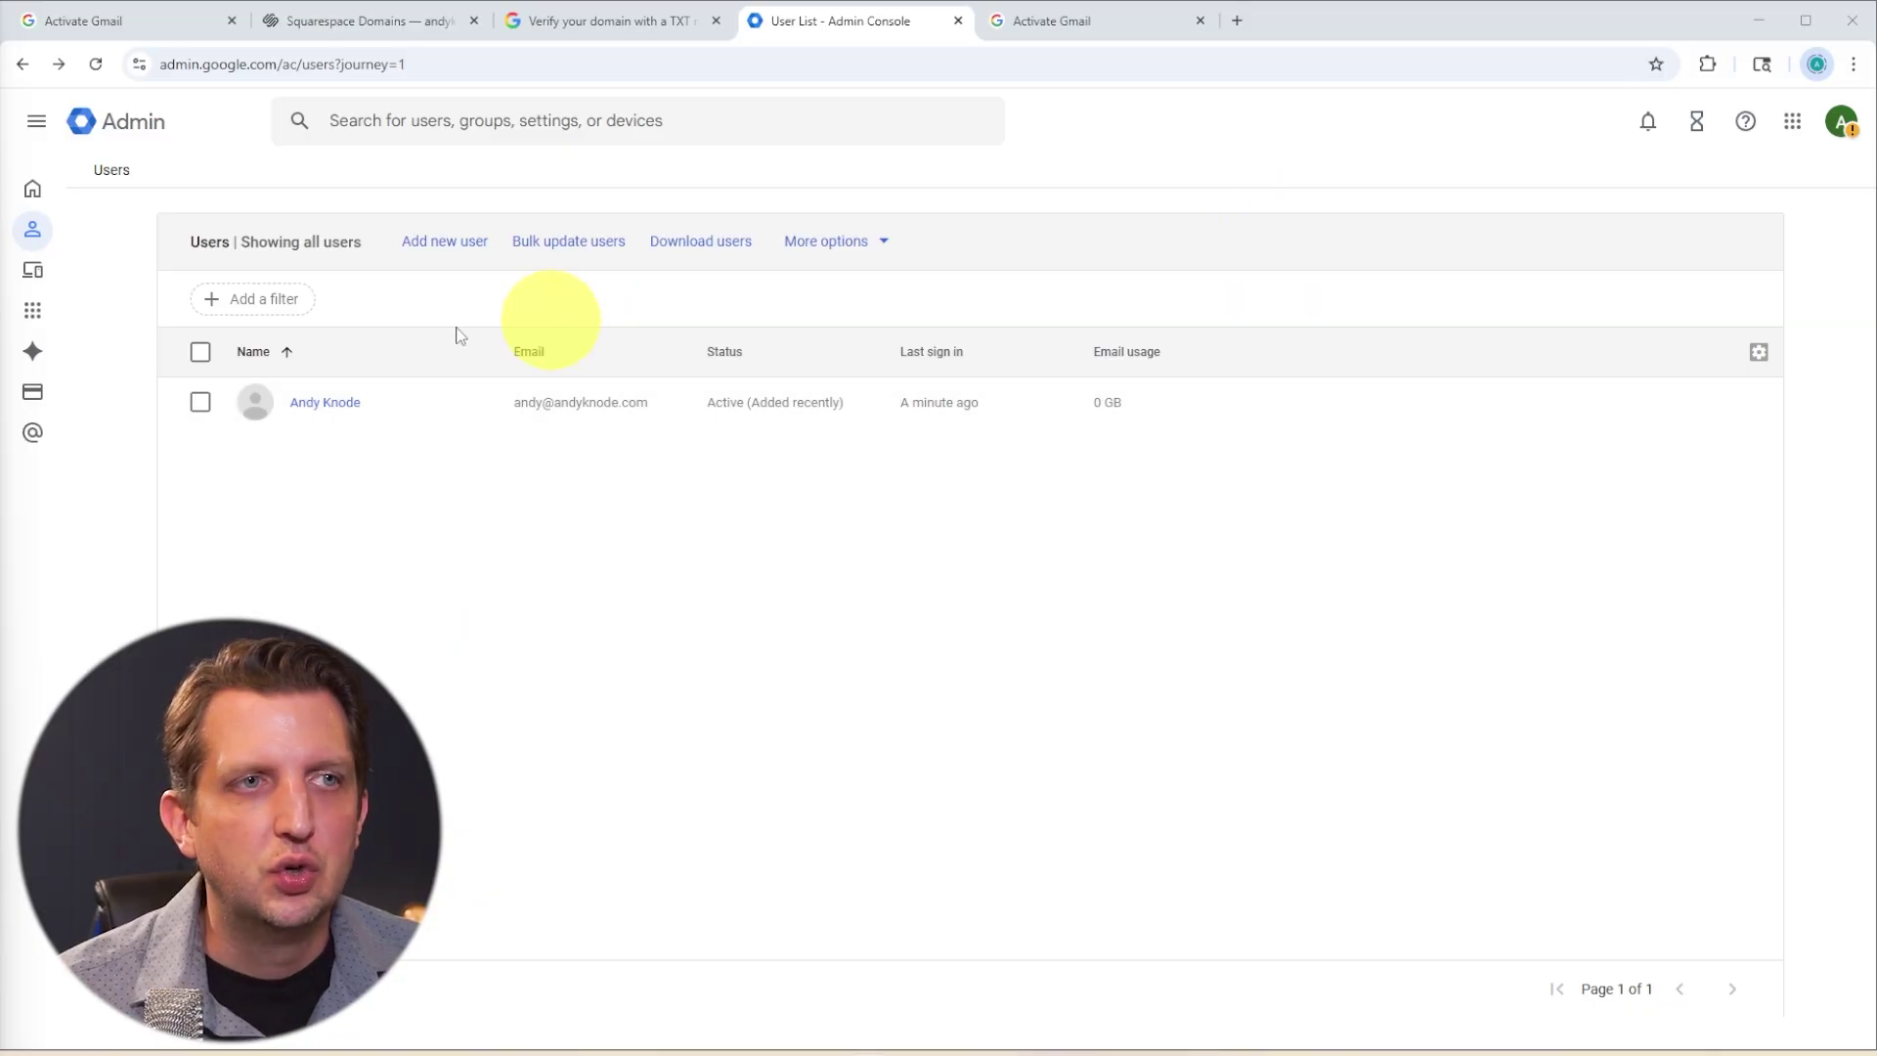
Give the only user an 'info' alternate email on the business domain and save it
{"action": "left_click", "coordinate": [321, 396]}
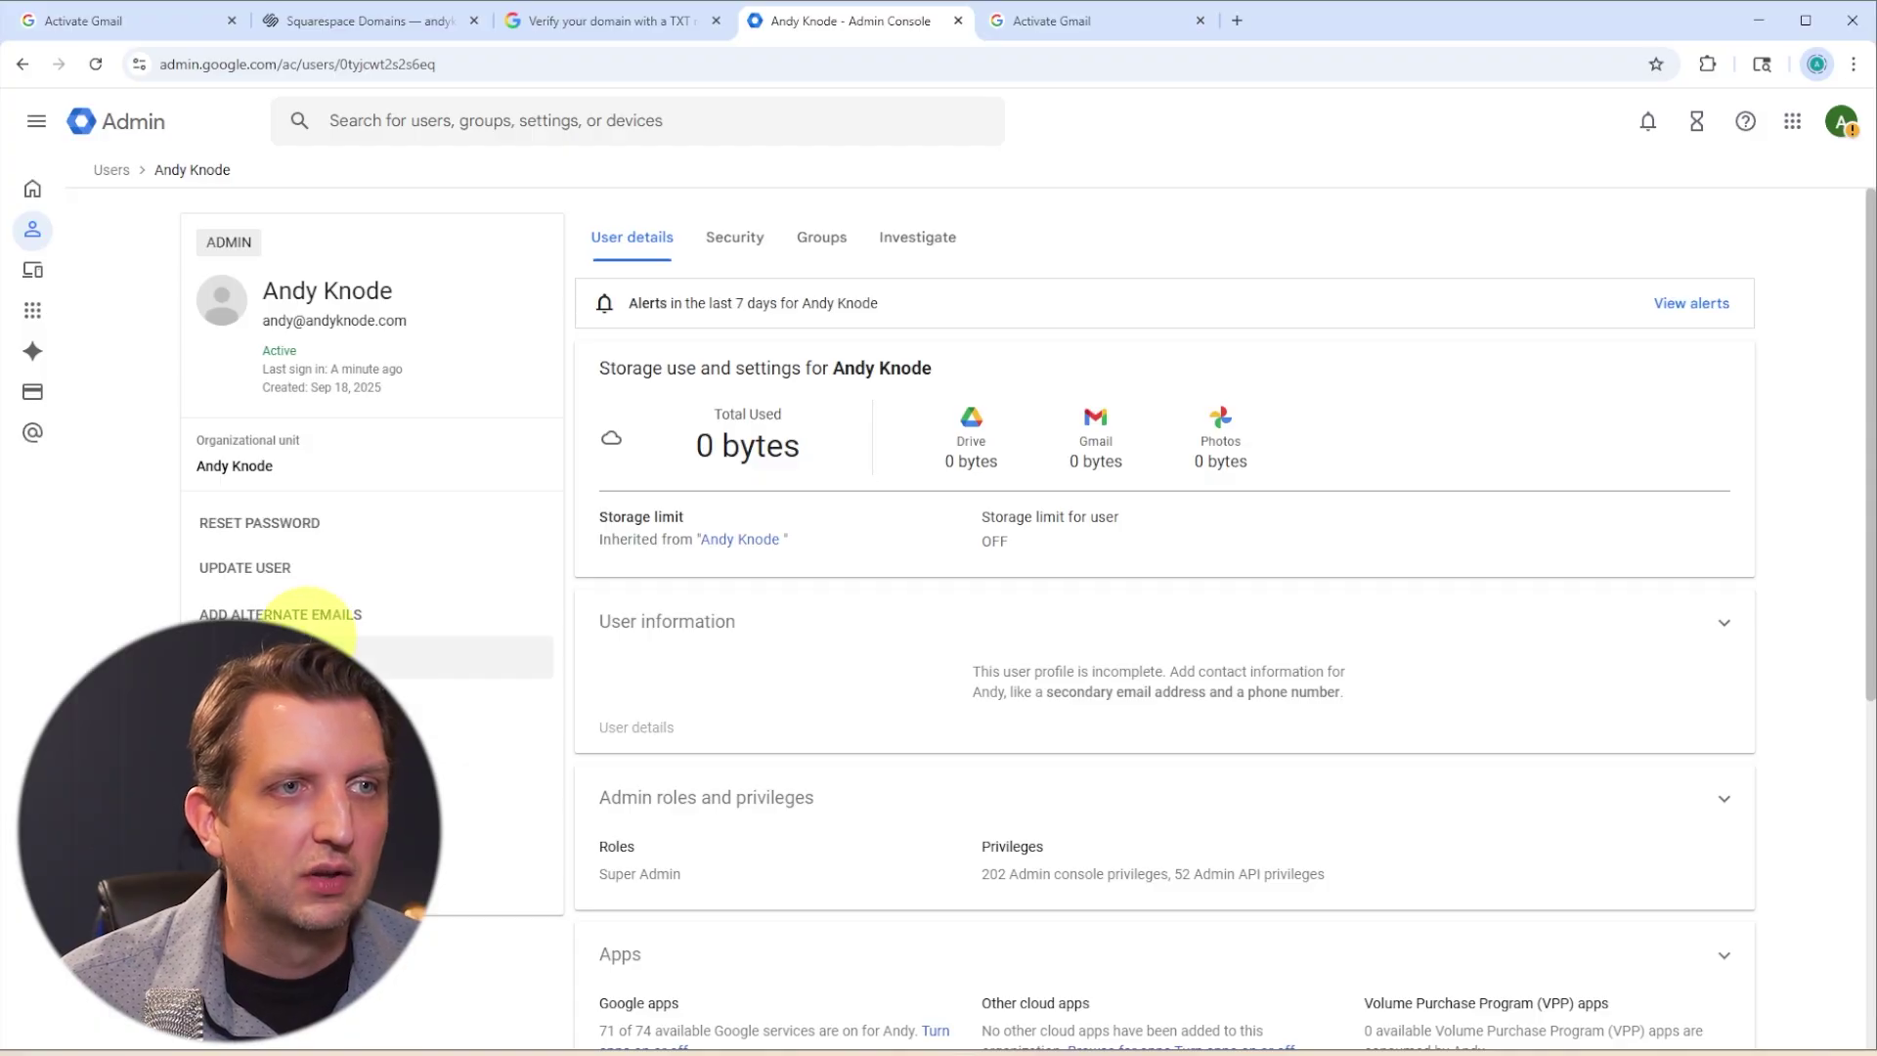
{"action": "left_click", "coordinate": [304, 616]}
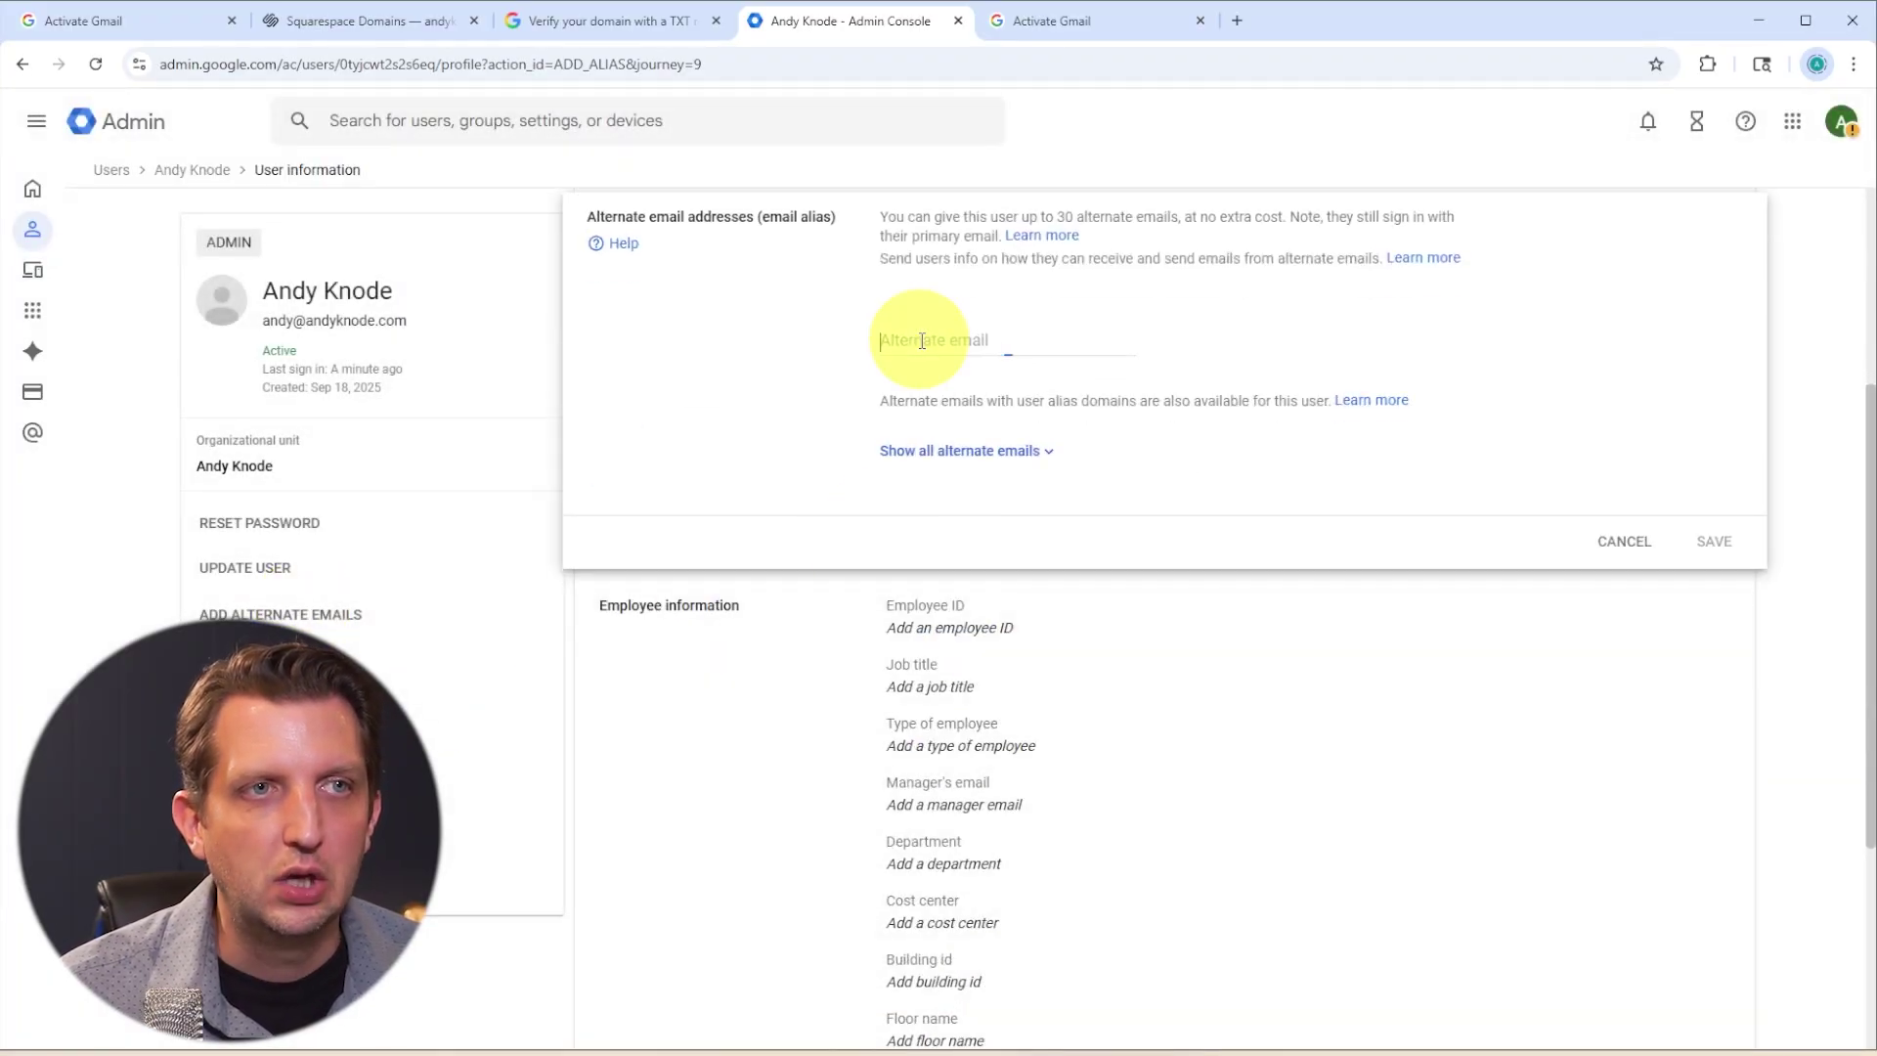
{"action": "left_click", "coordinate": [929, 342]}
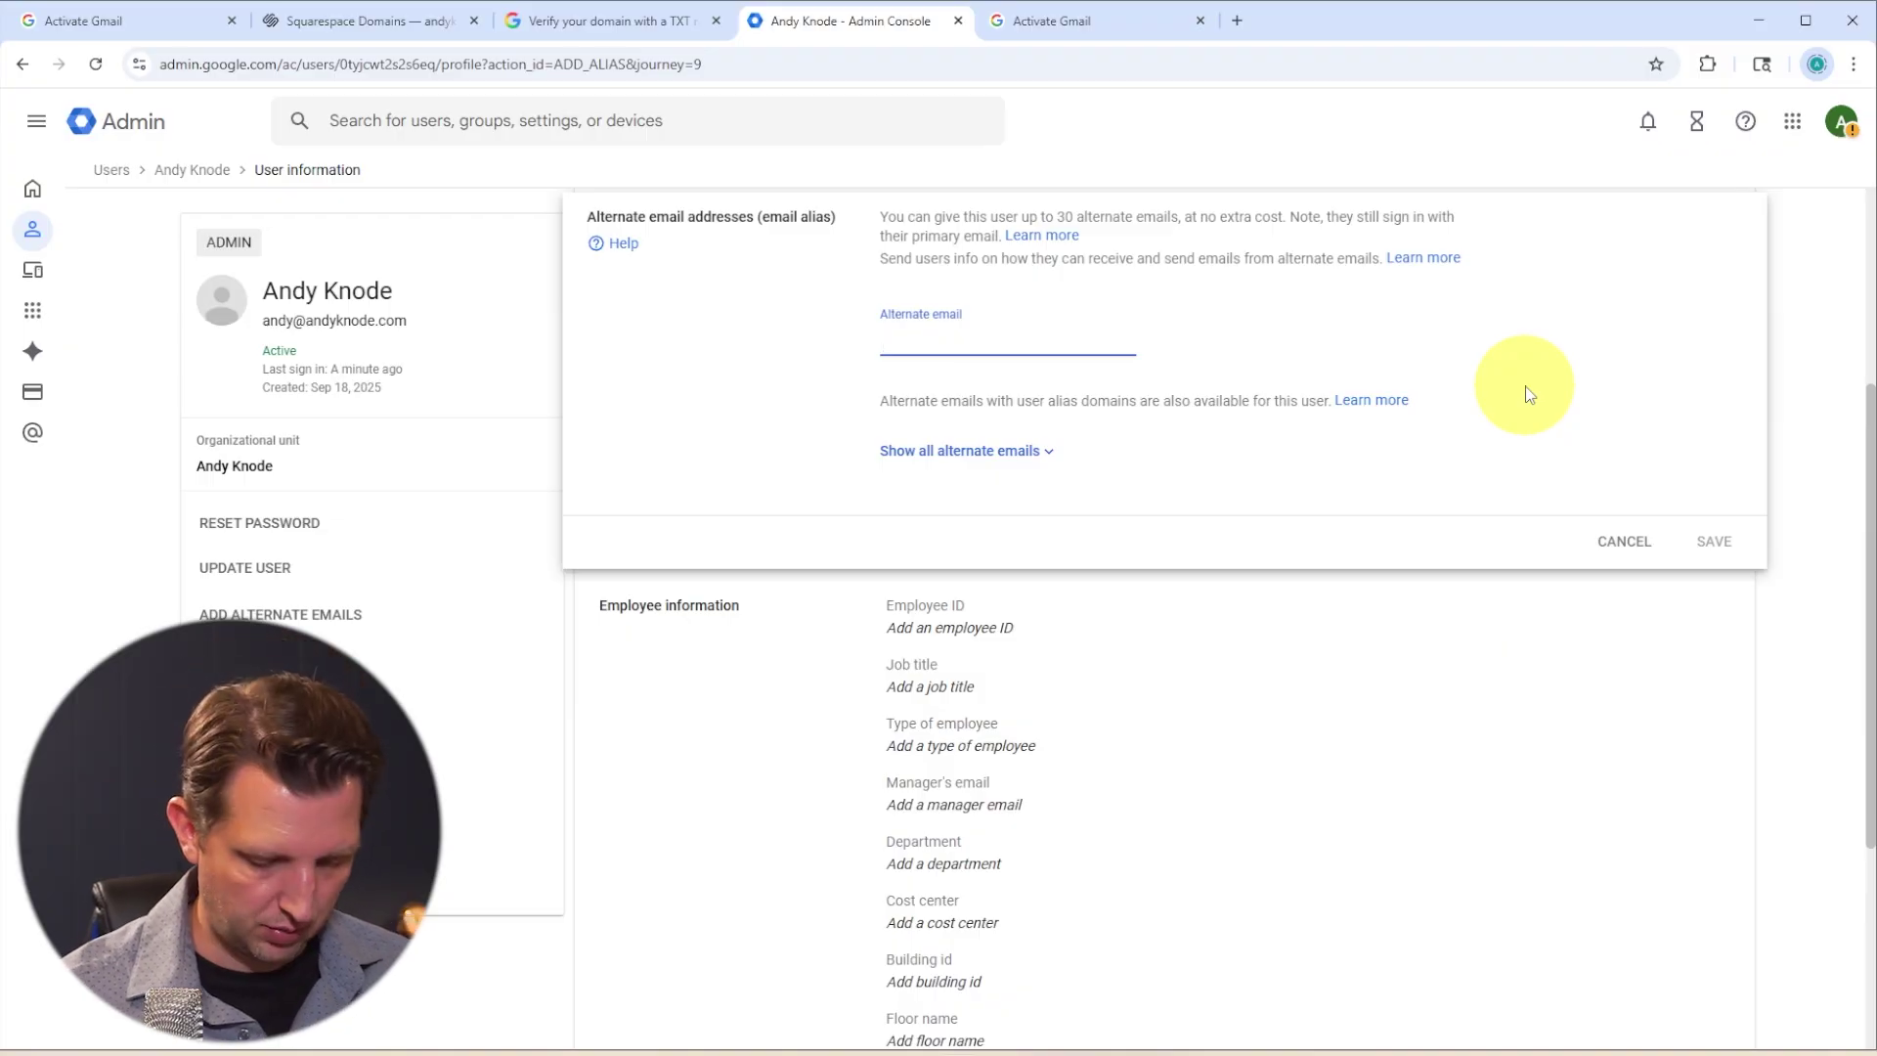
{"action": "type", "text": "info"}
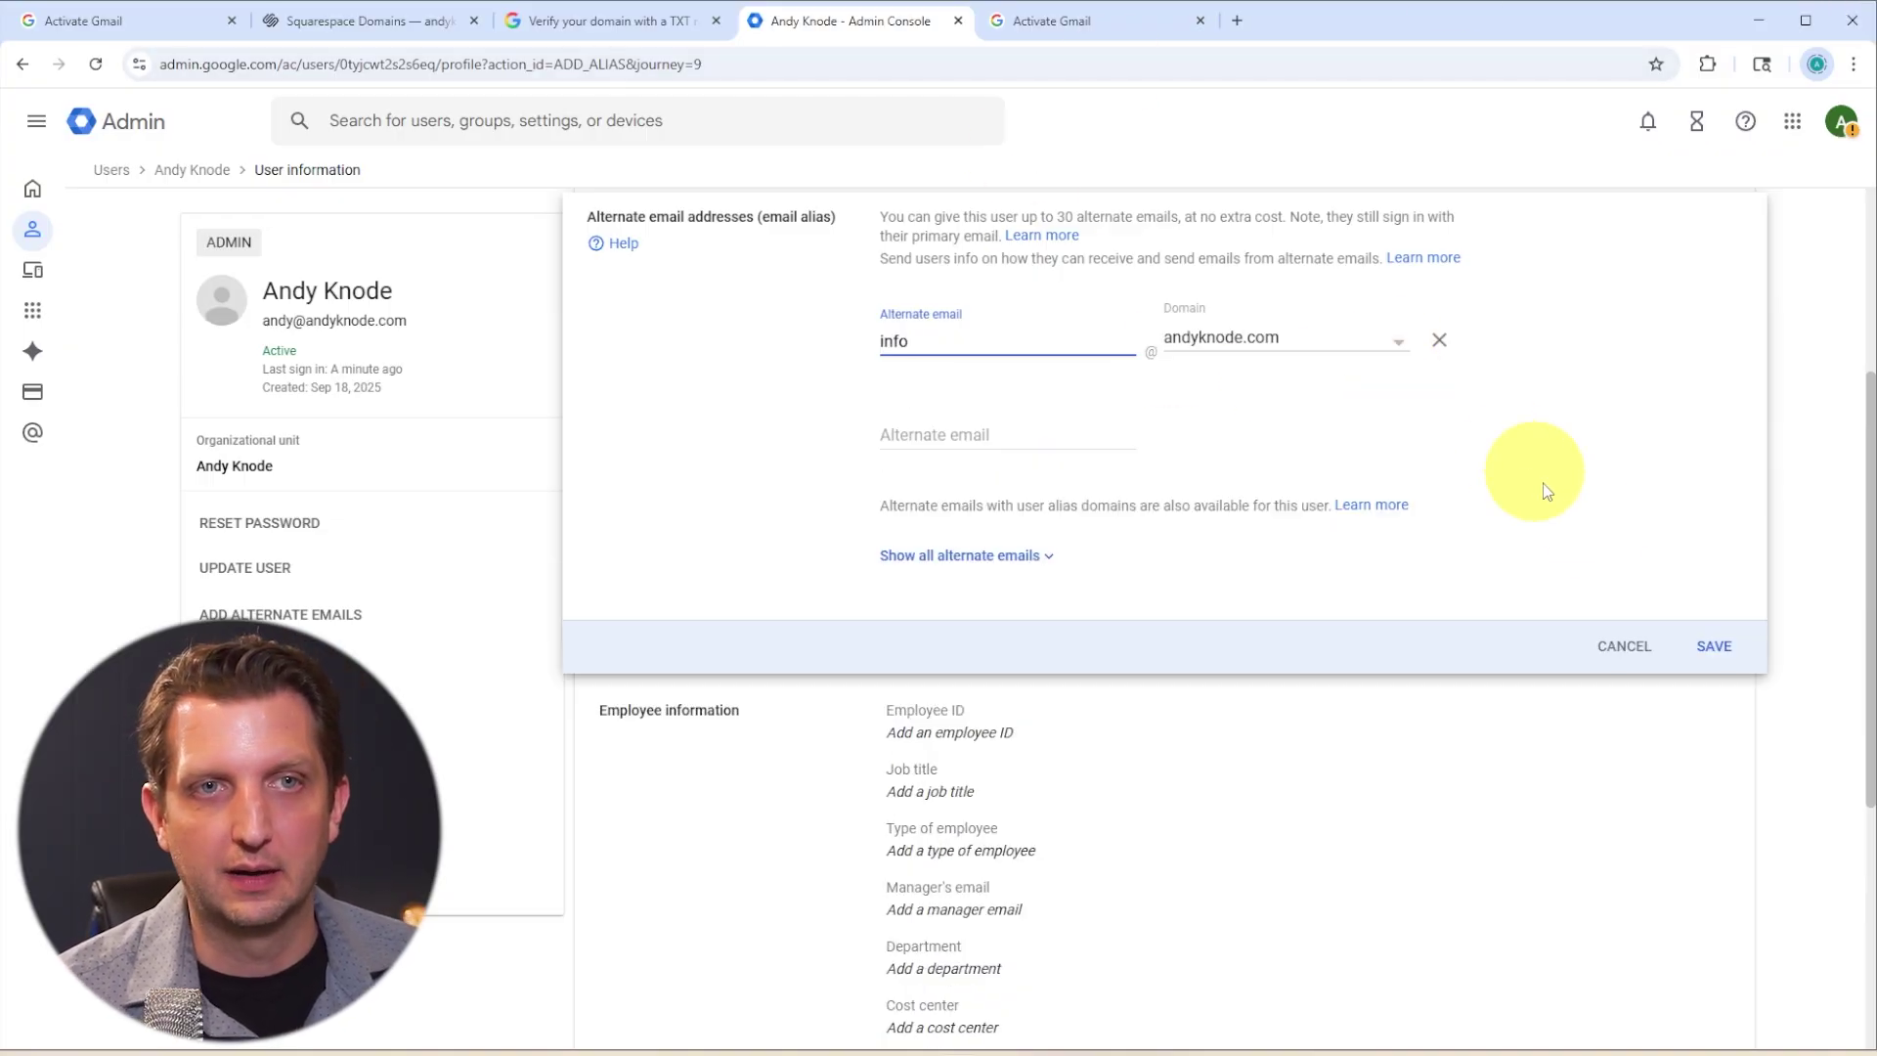
{"action": "left_click", "coordinate": [1714, 646]}
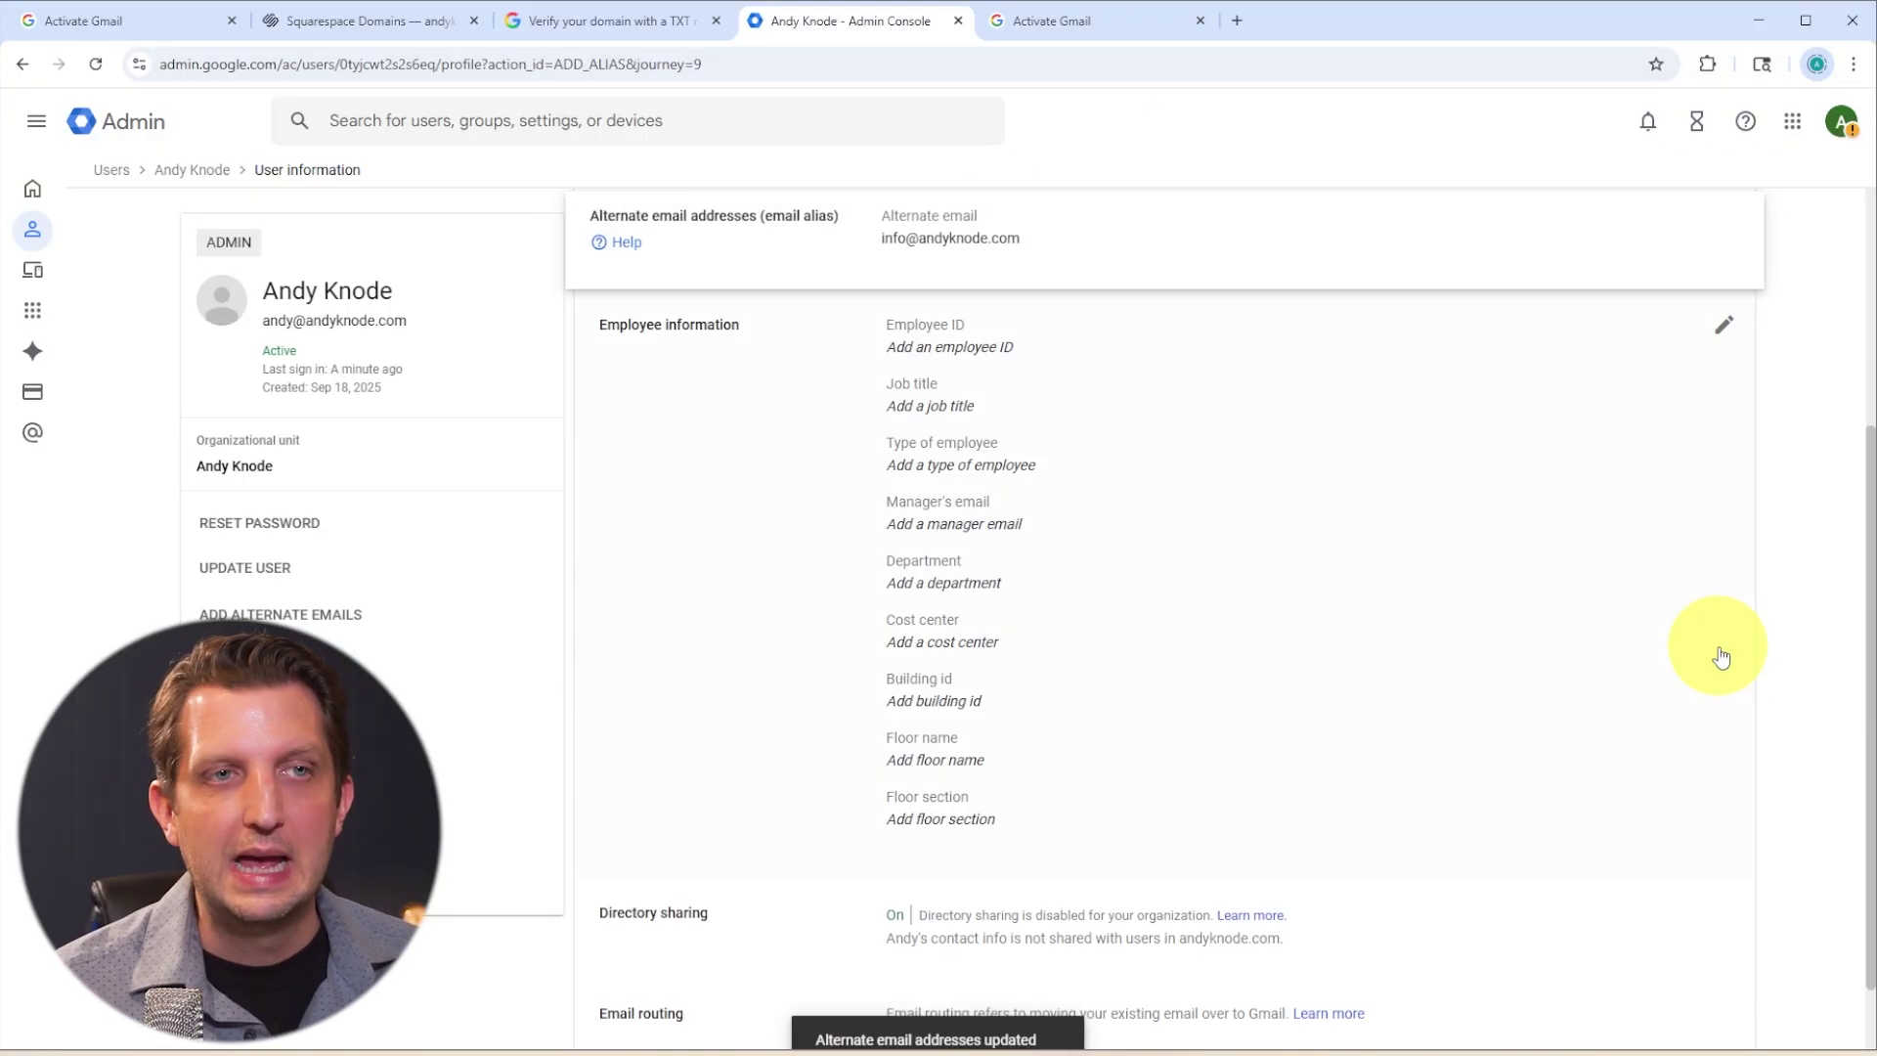